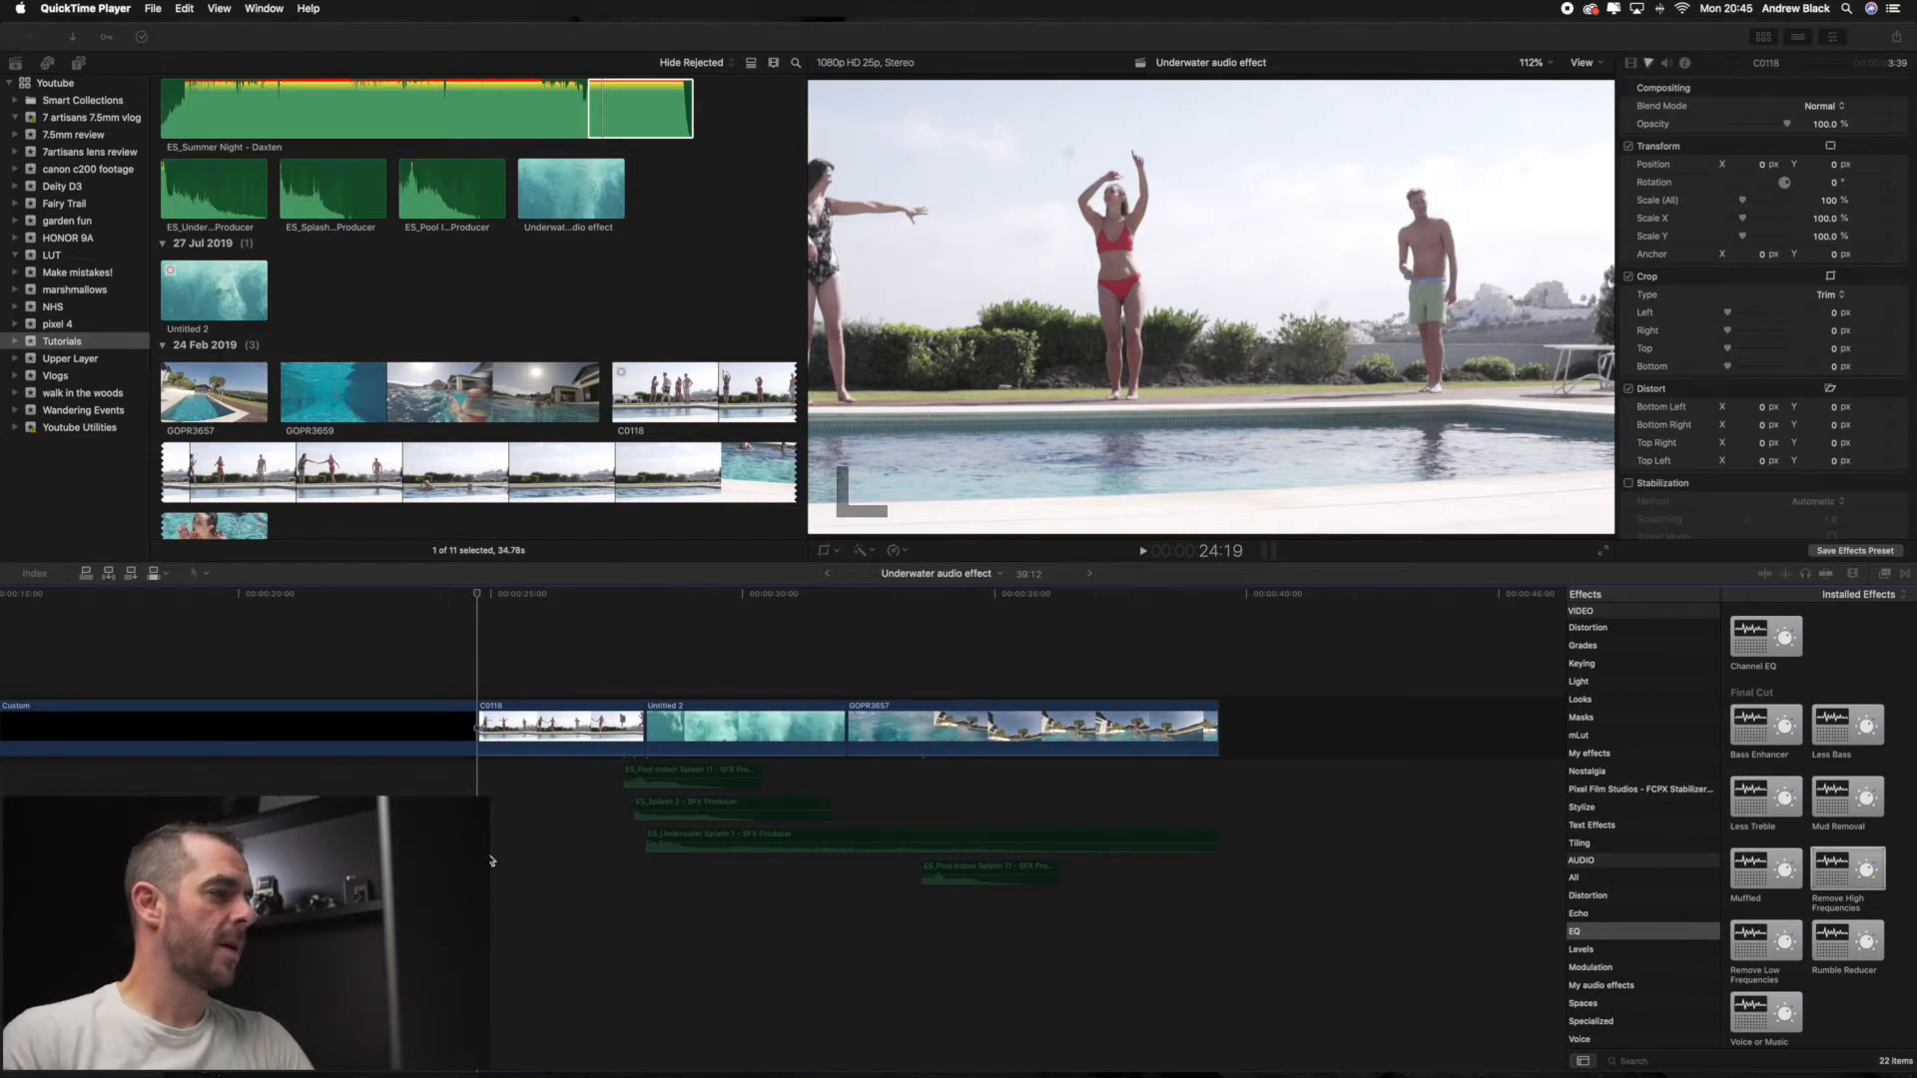
Add the selected section of the ES_Summer Night music beneath the start of the C0118 clip and play the sequence
left_click(478, 599)
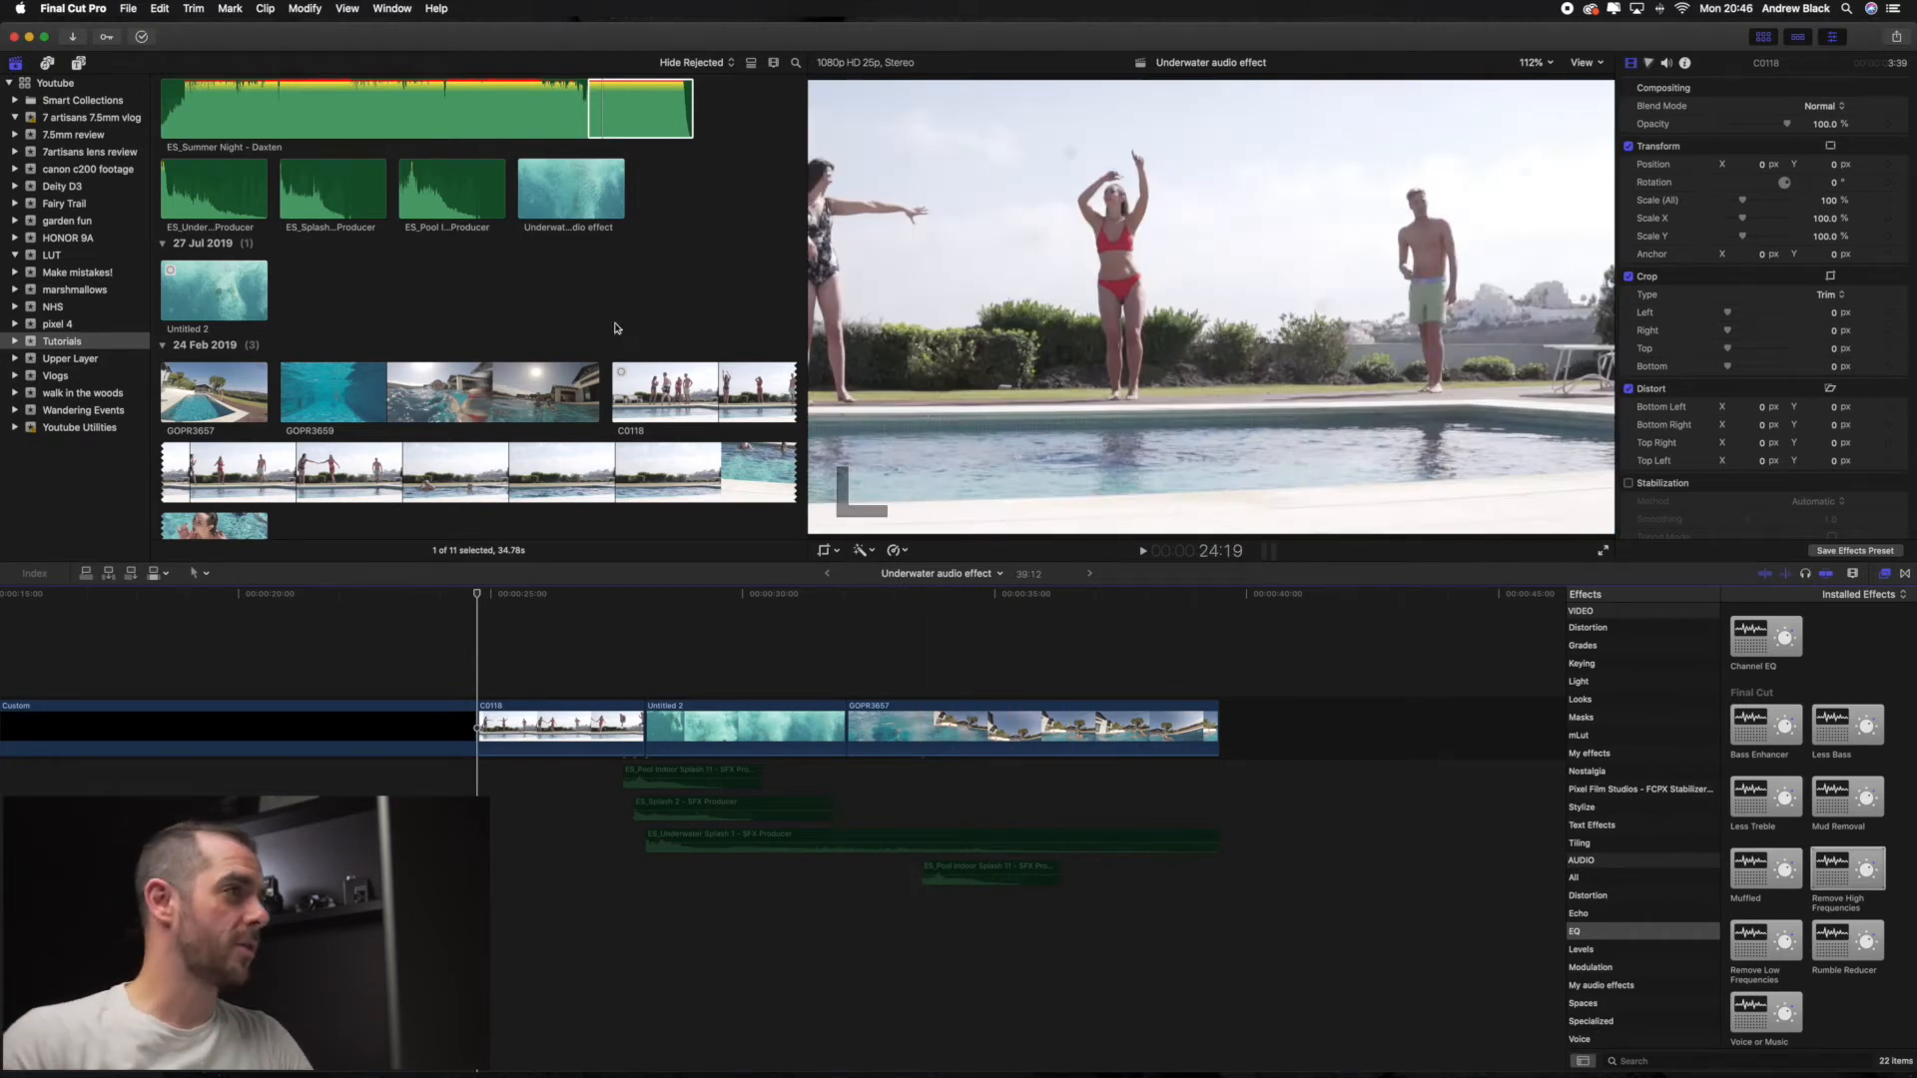
left_click(605, 115)
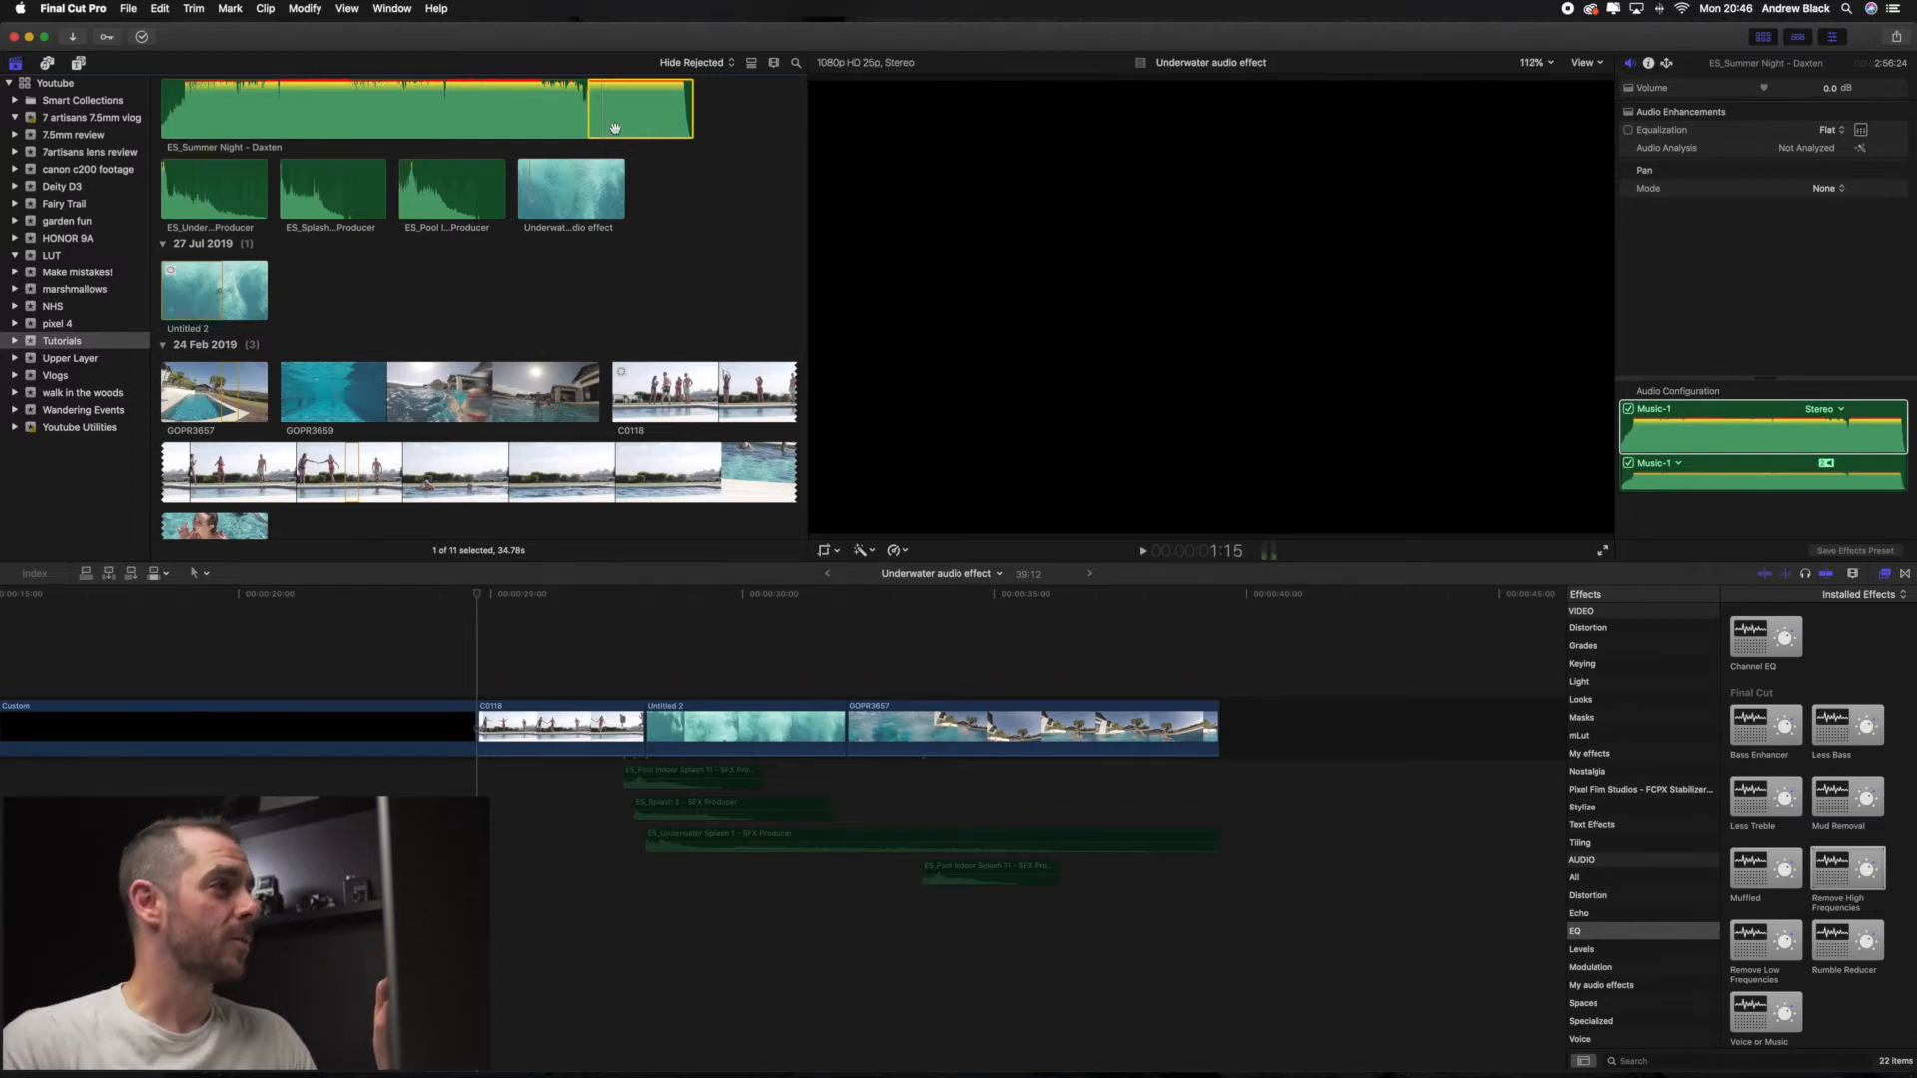
left_click_drag(607, 105, 473, 786)
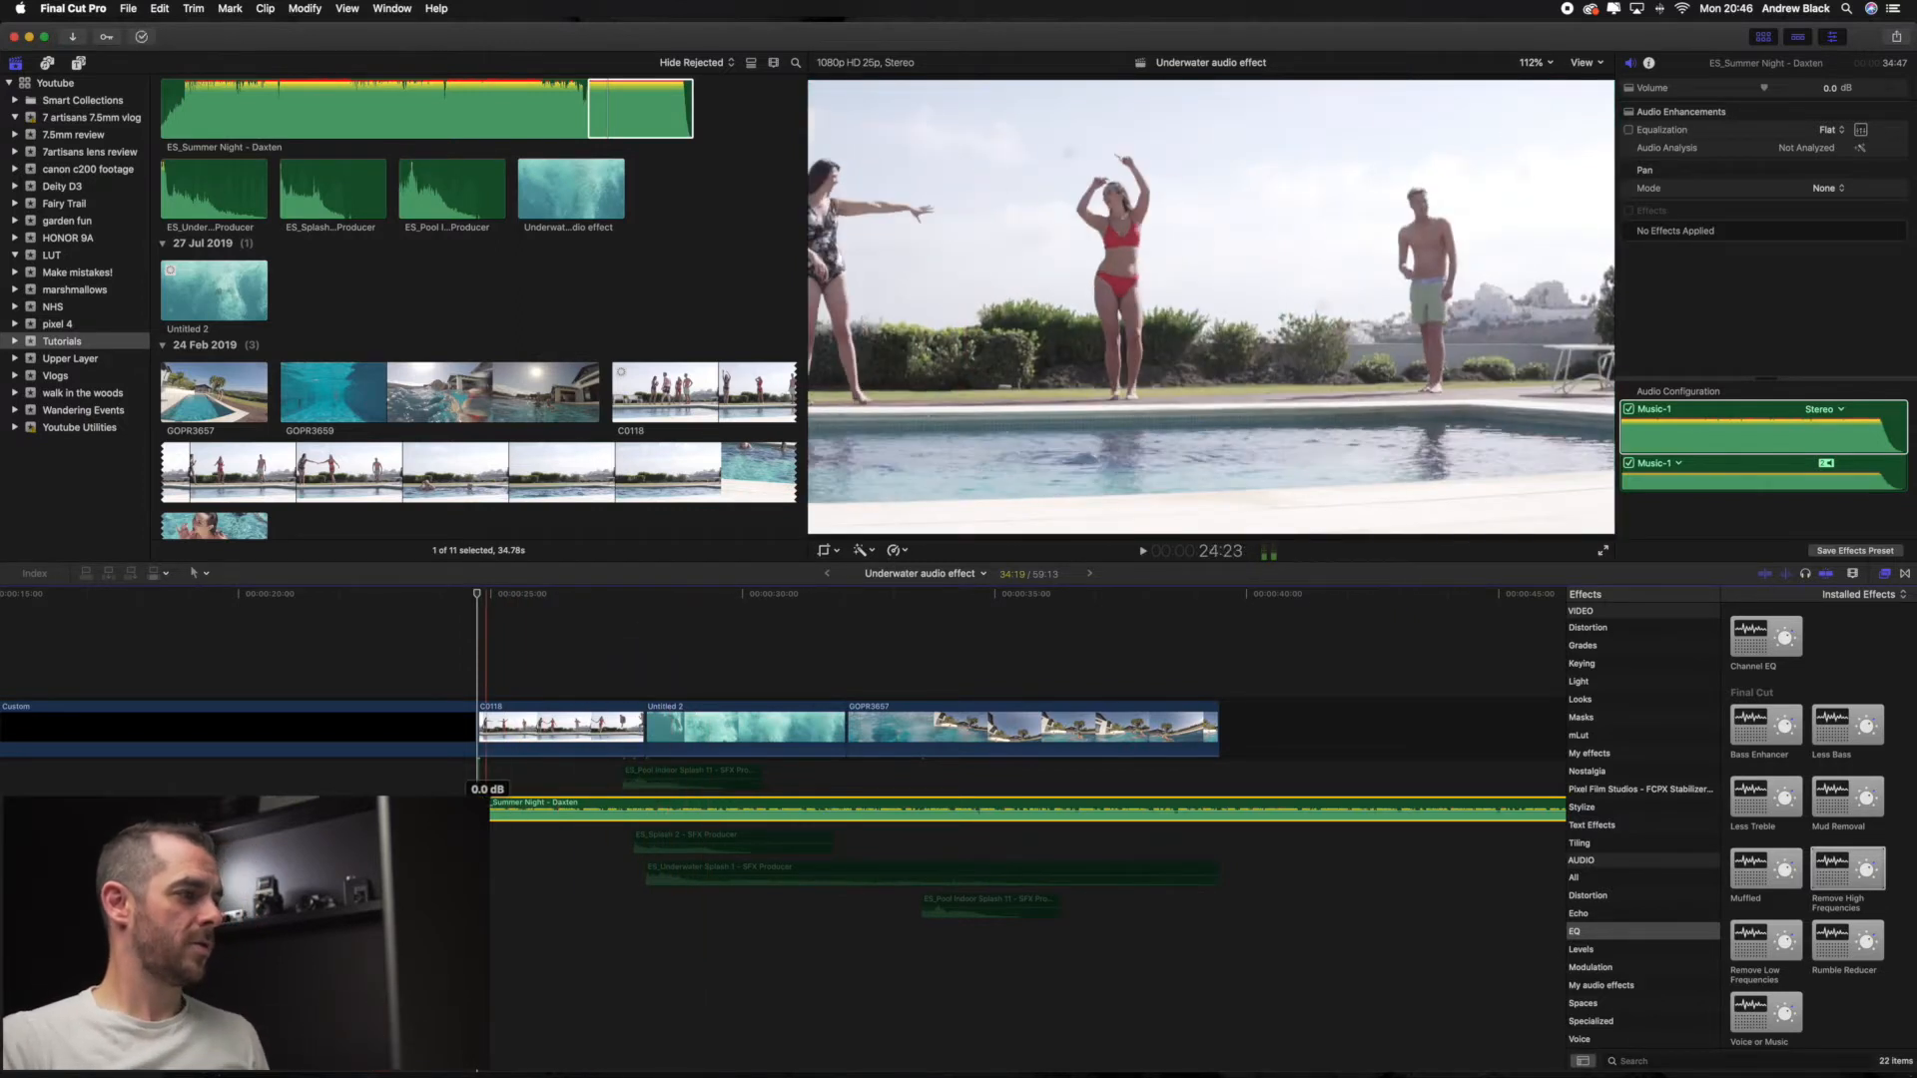
key("space")
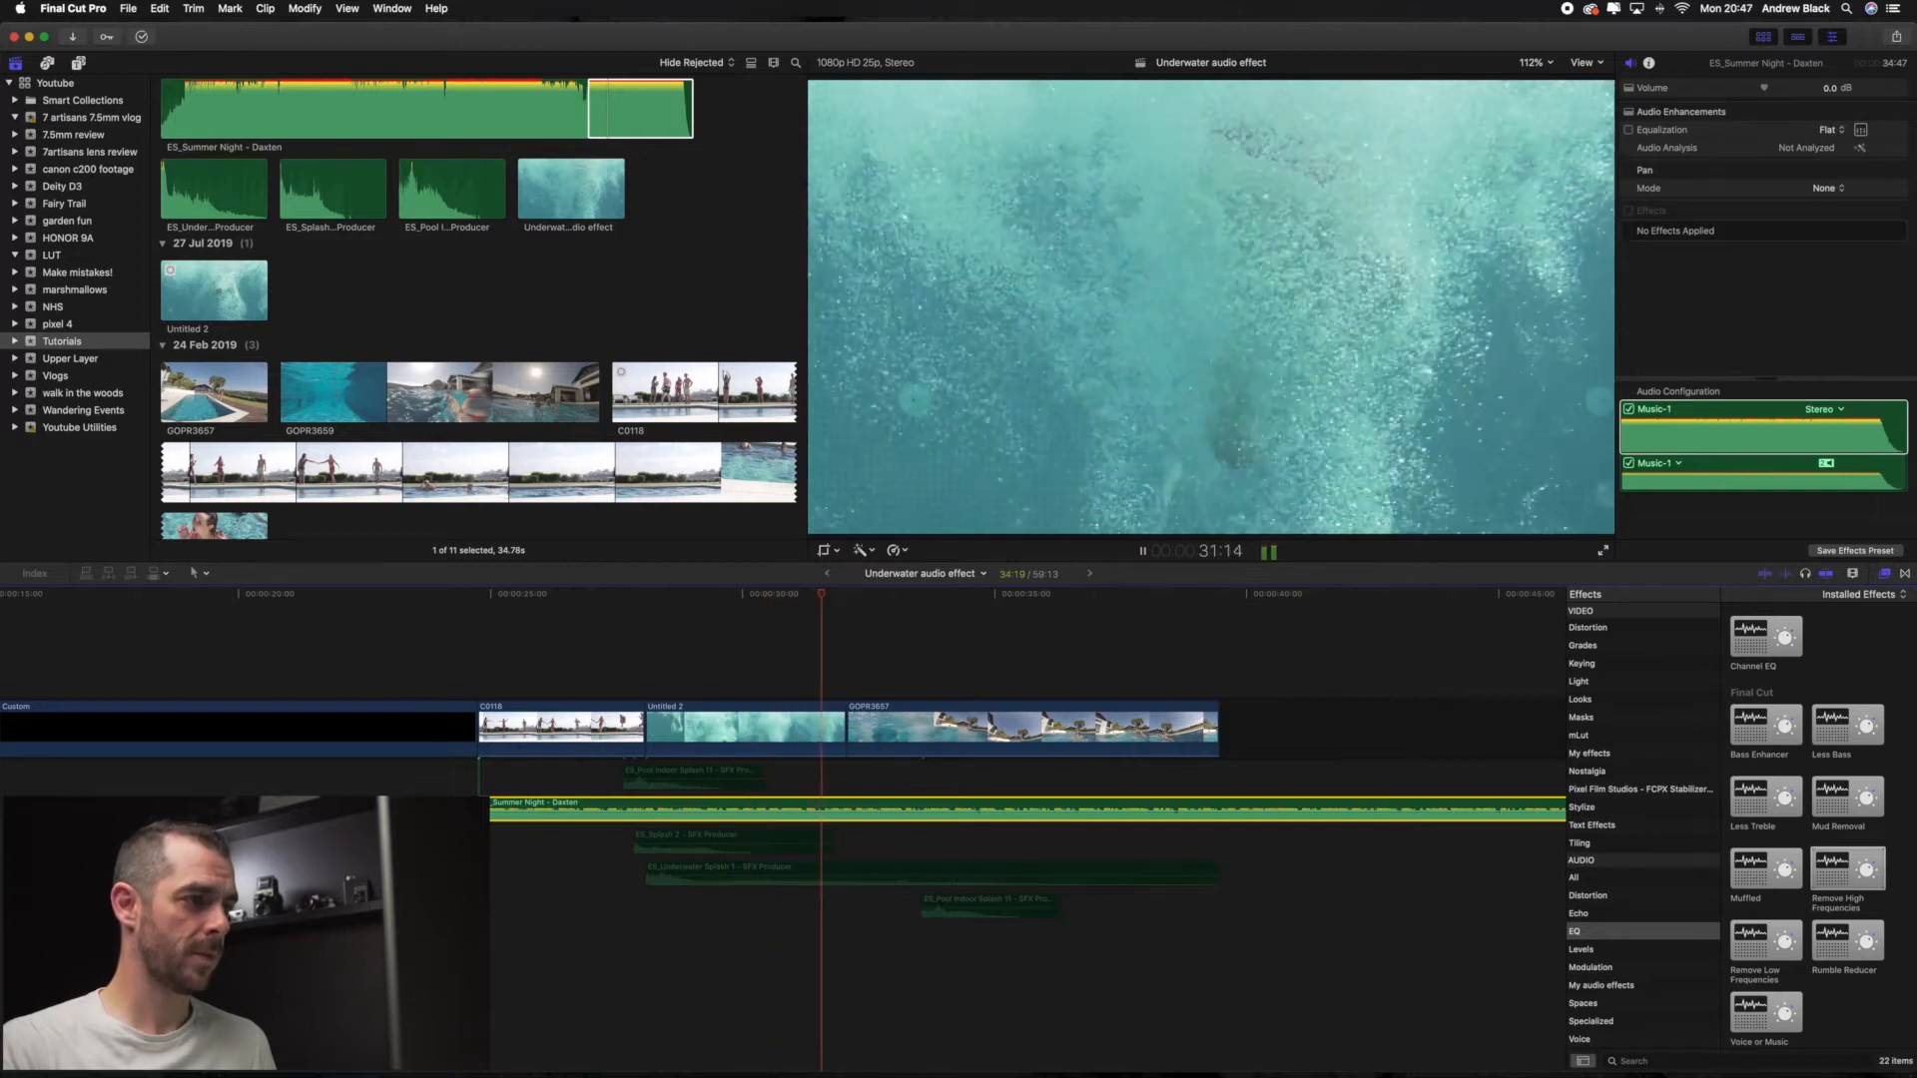
key("space")
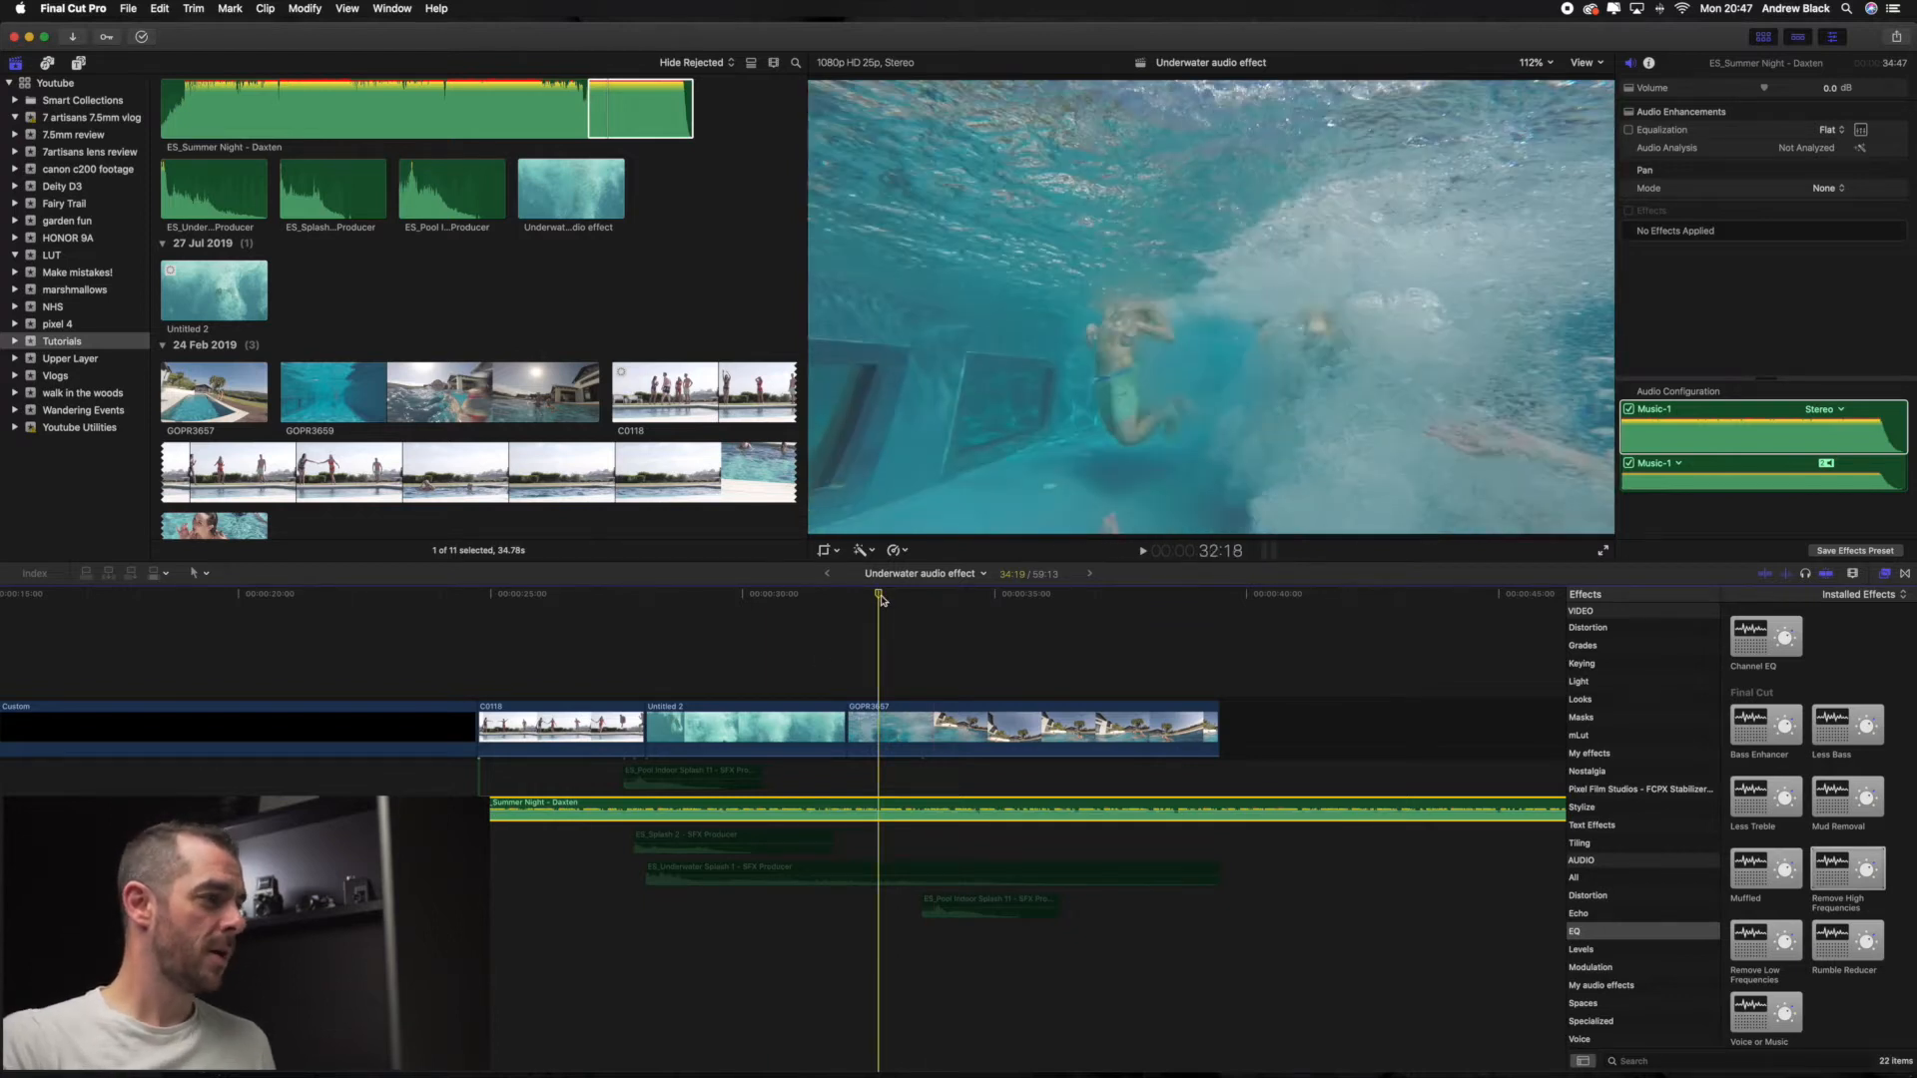
Split the music where the Untitled 2 underwater clip begins at 28:02 and where GOPR3657 surfaces at 33:14, selecting the middle section
left_click_drag(880, 597, 651, 628)
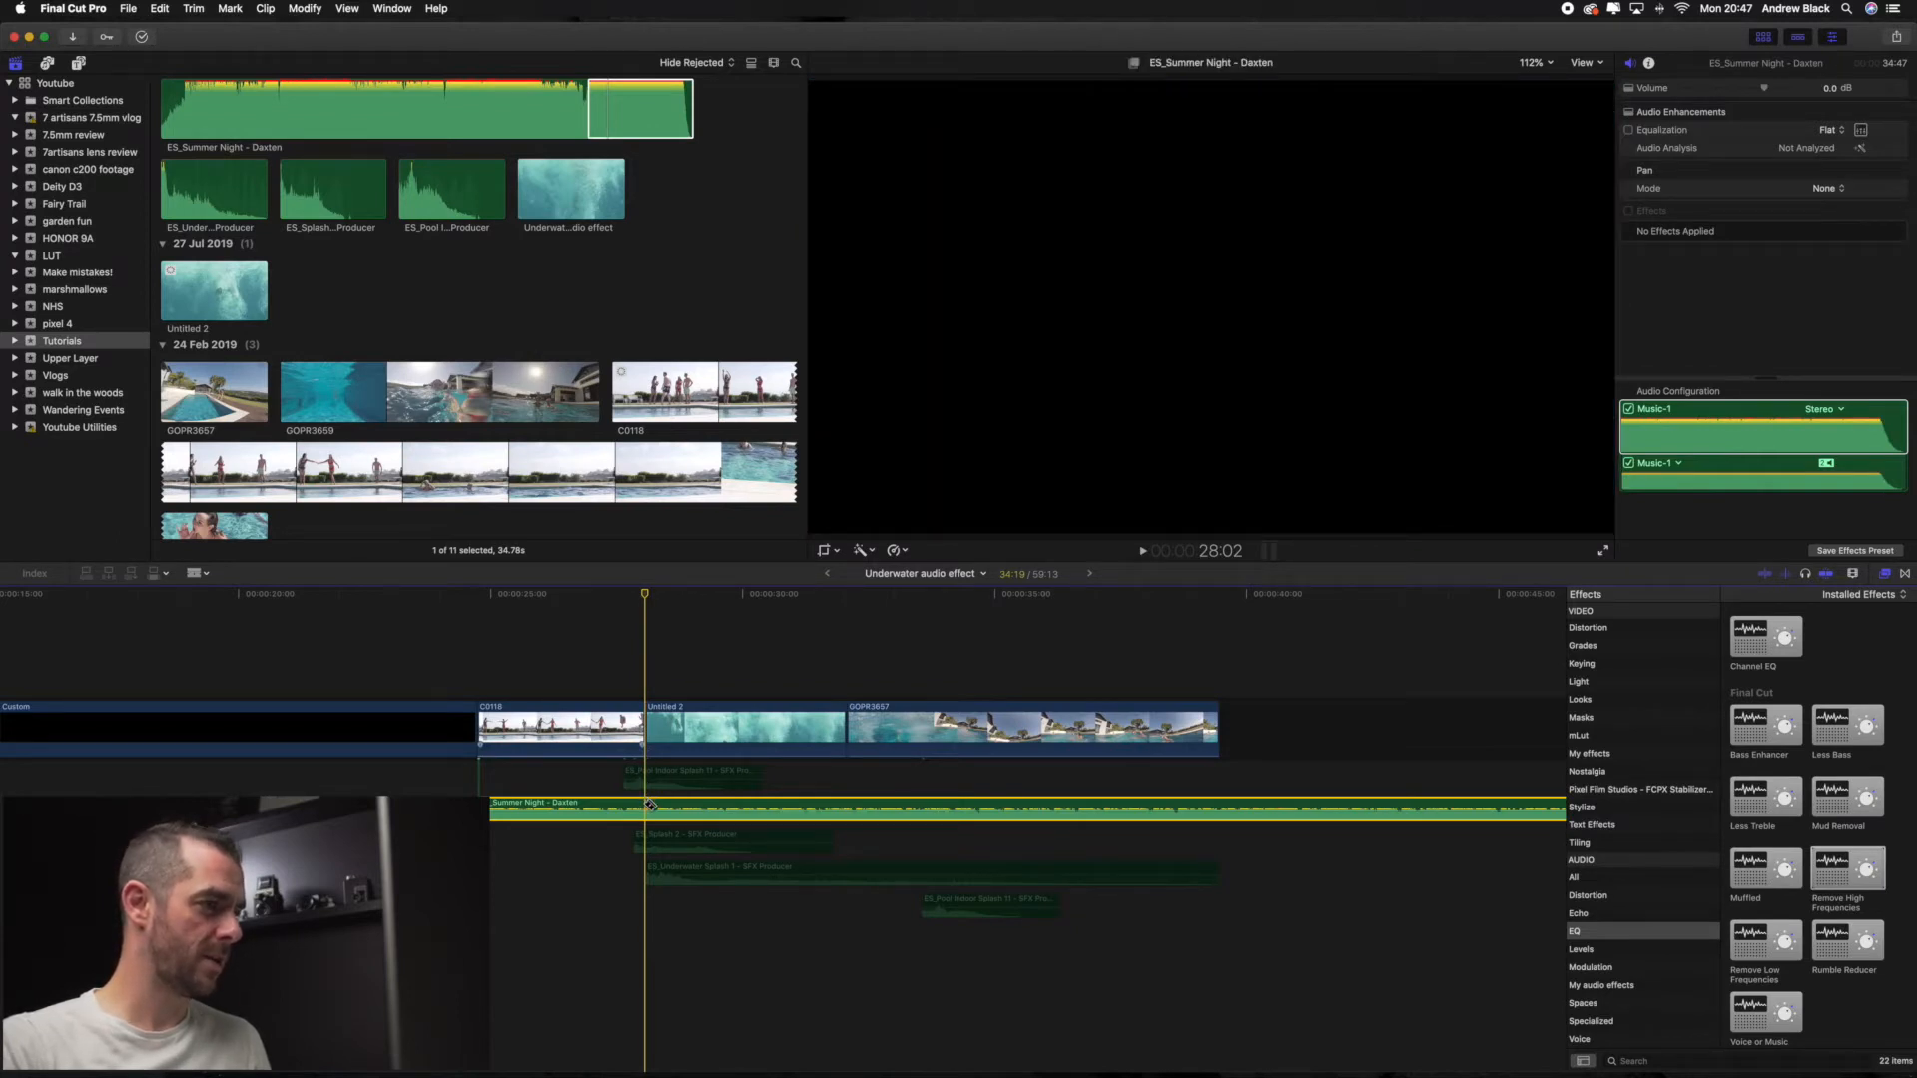
left_click(650, 805)
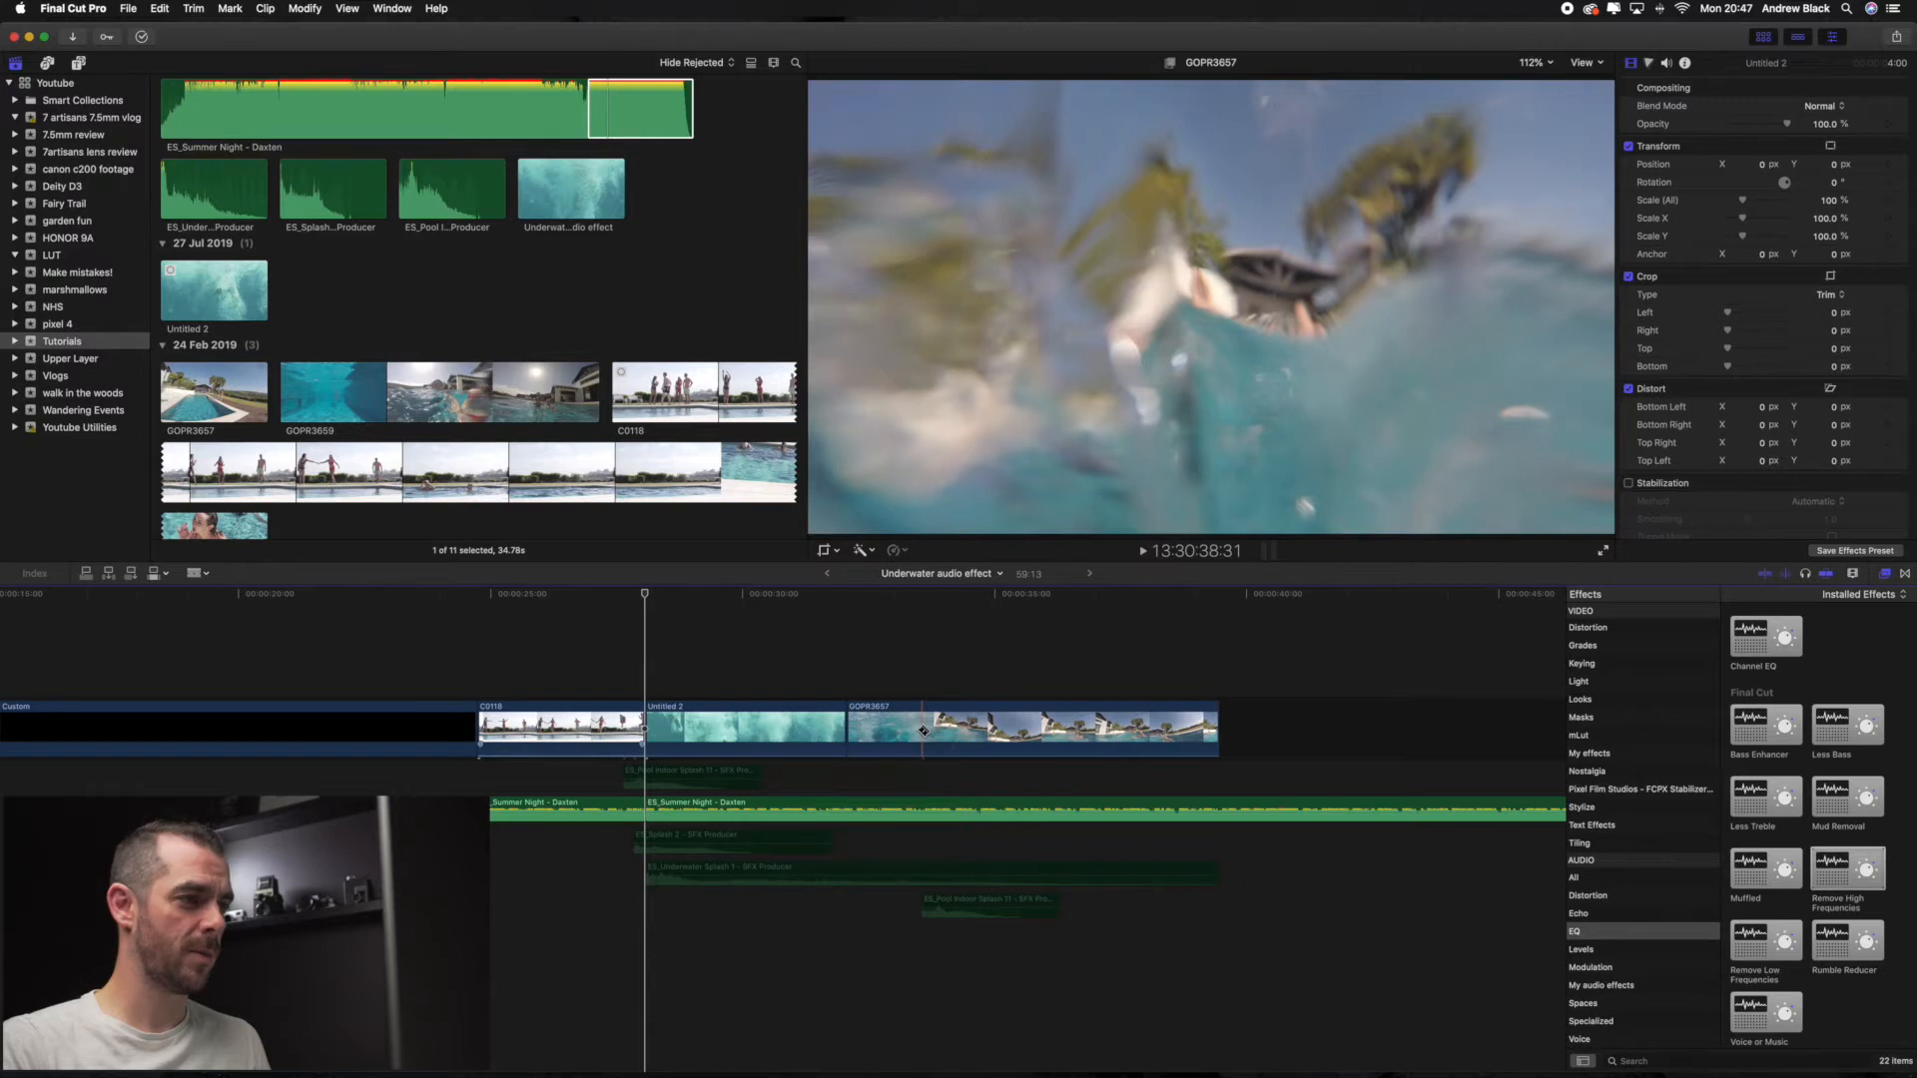
left_click(921, 804)
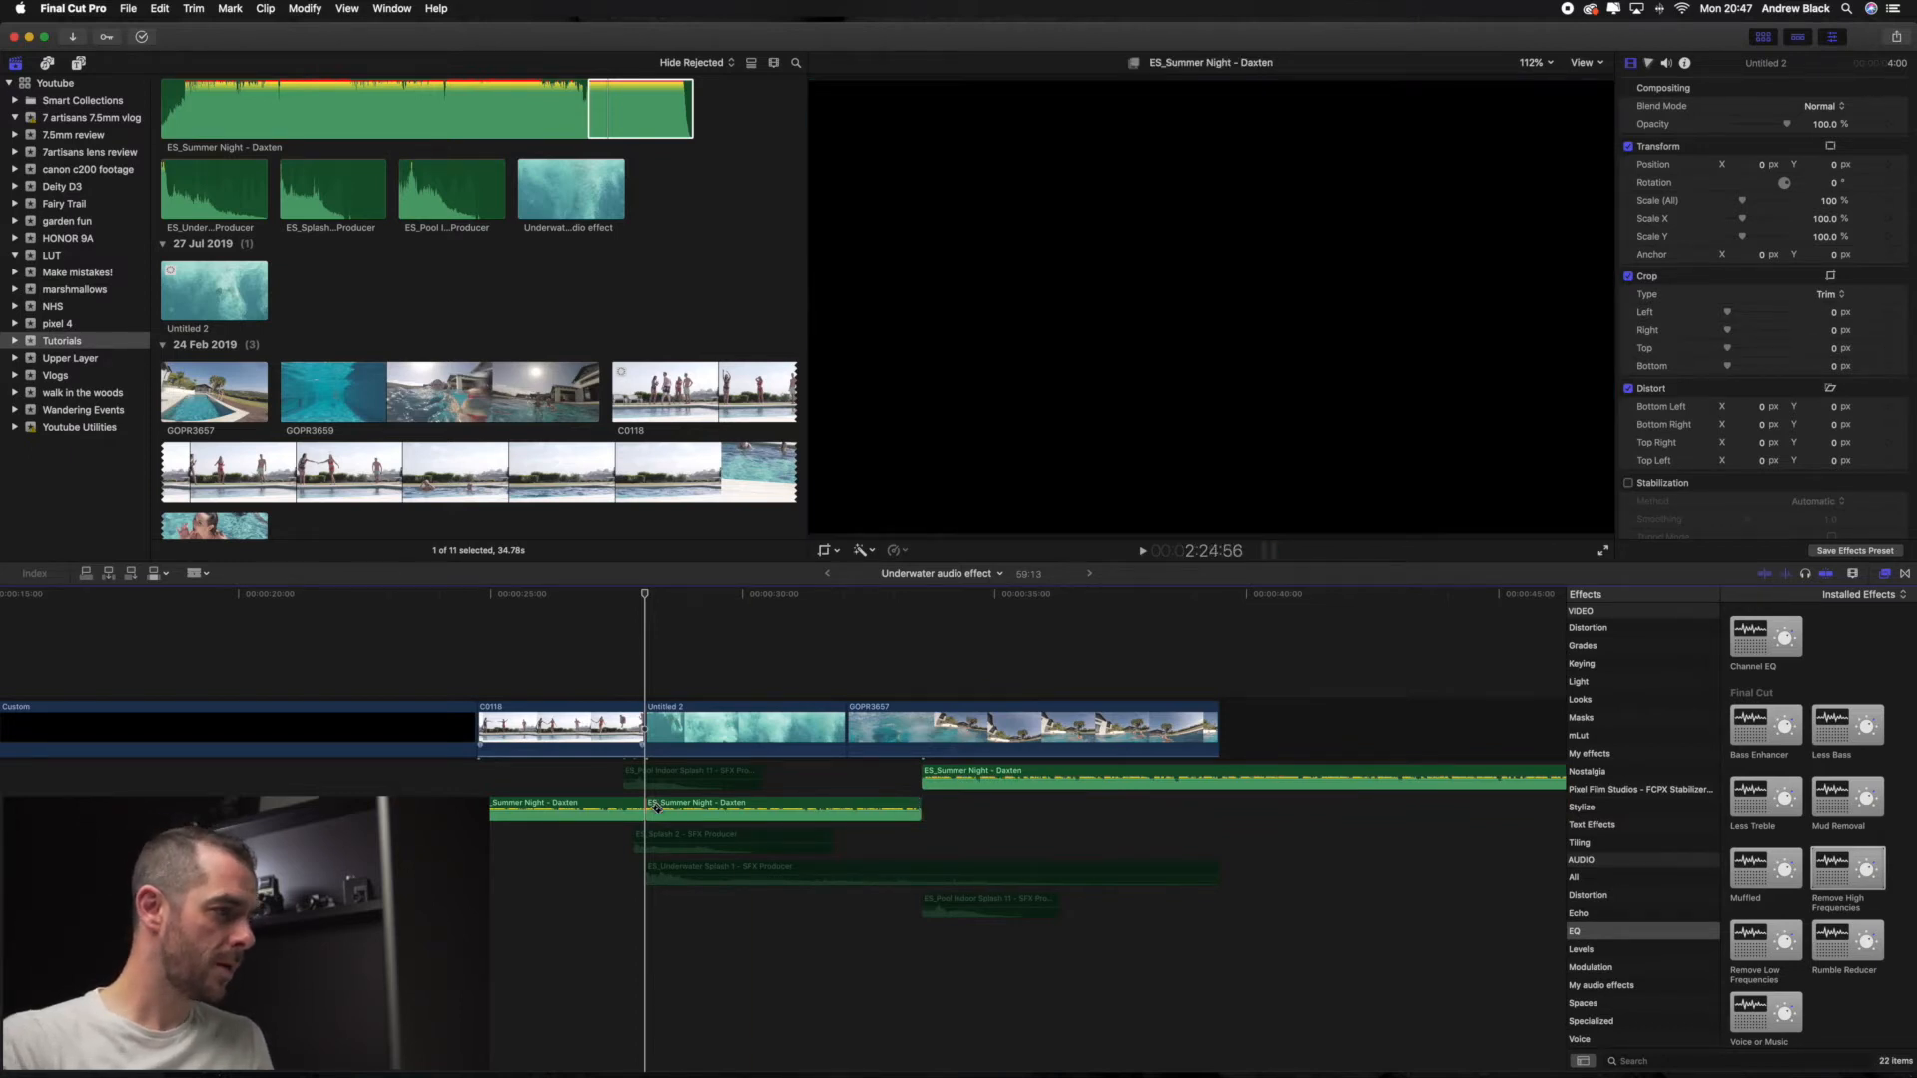
left_click(709, 807)
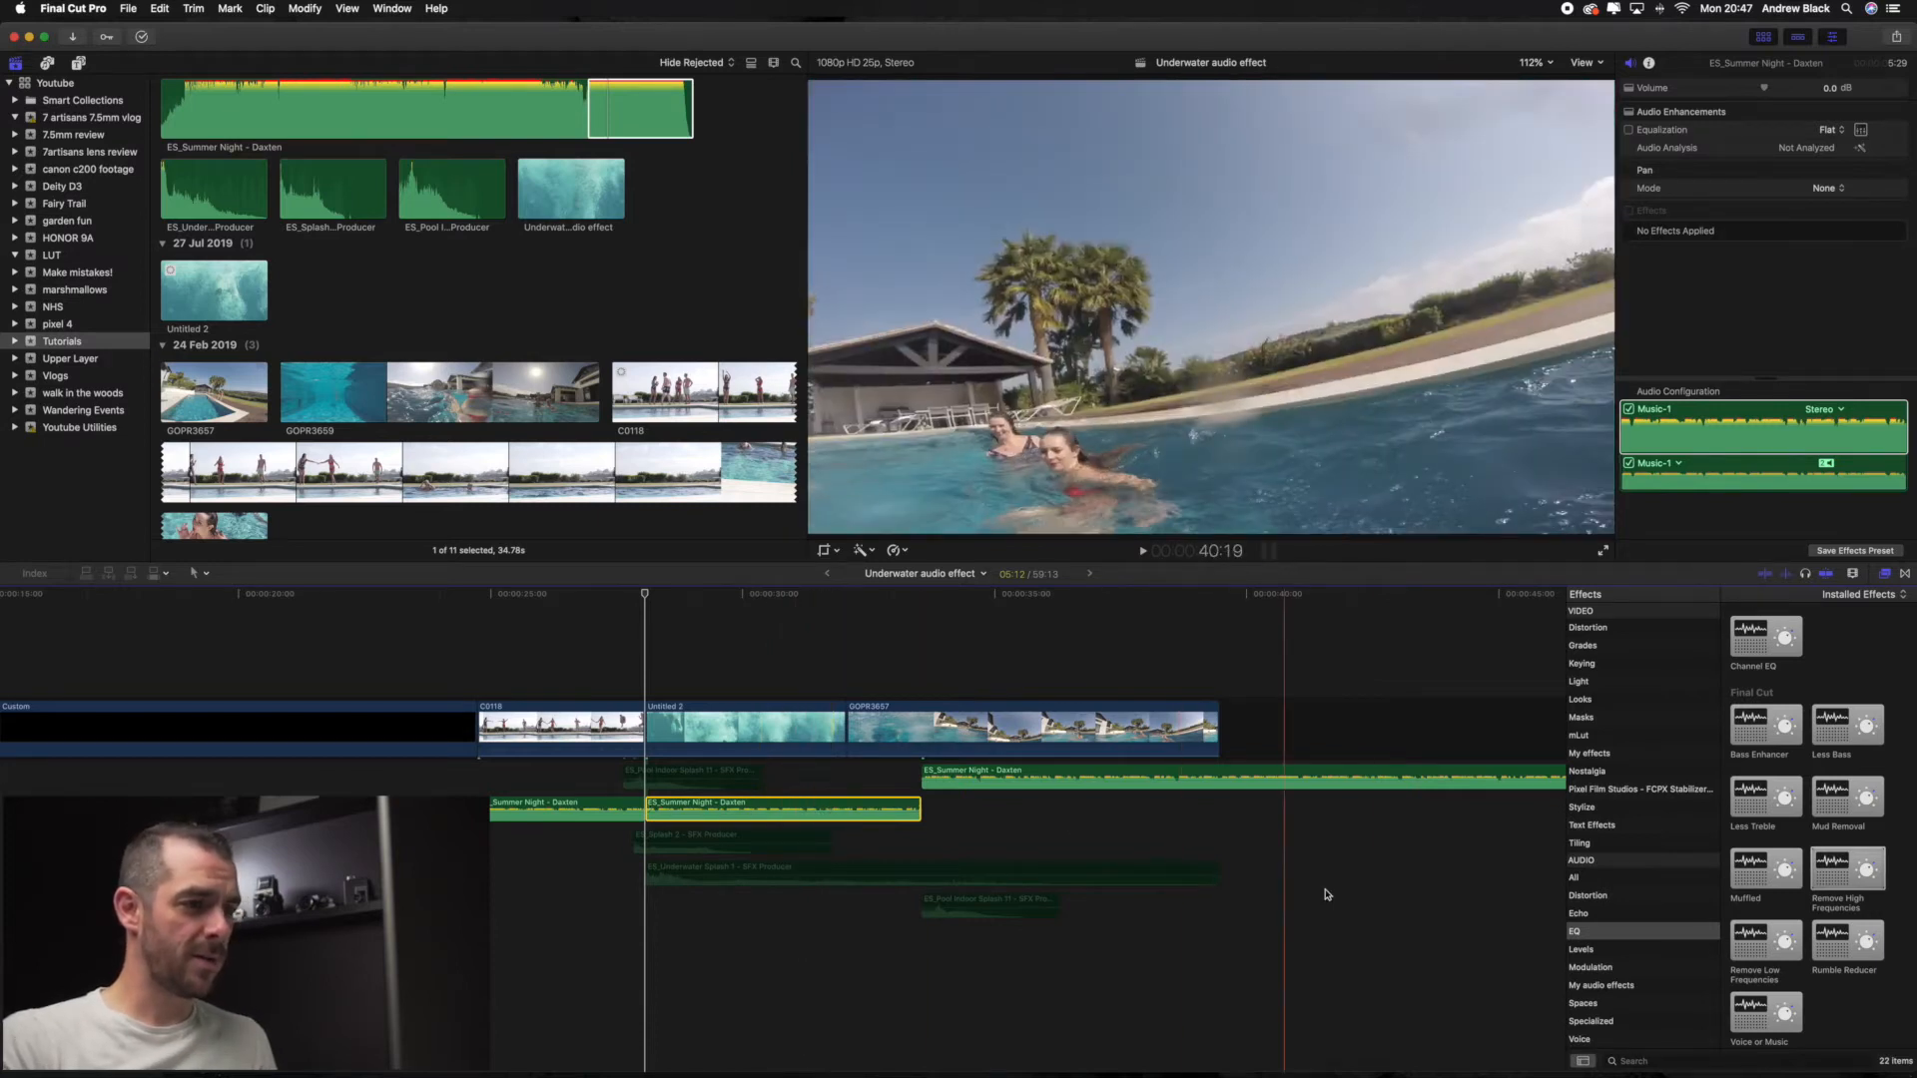
Cut the music at the end of the GOPR3657 clip and delete the excess audio and the leftover gap
key("b")
left_click(1220, 775)
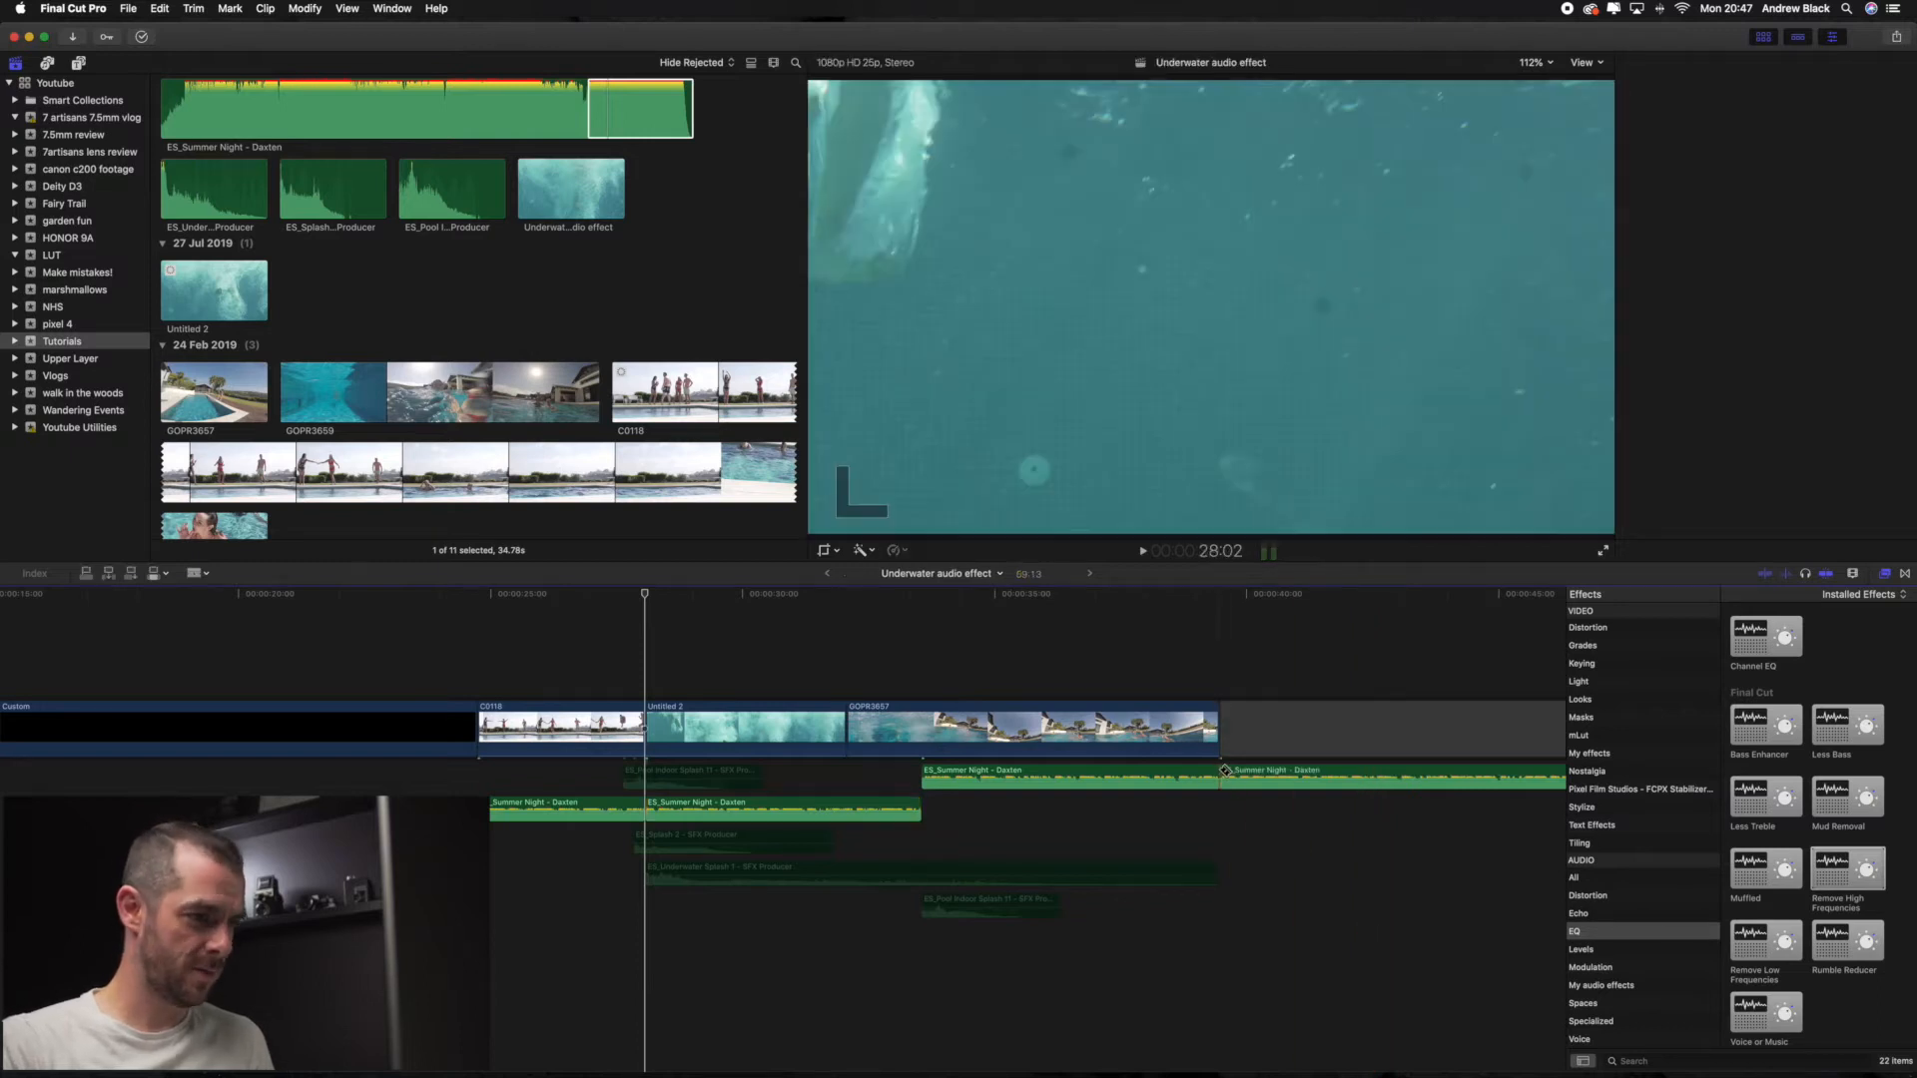
key("a")
left_click(1263, 777)
key("Delete")
left_click(1270, 740)
key("Delete")
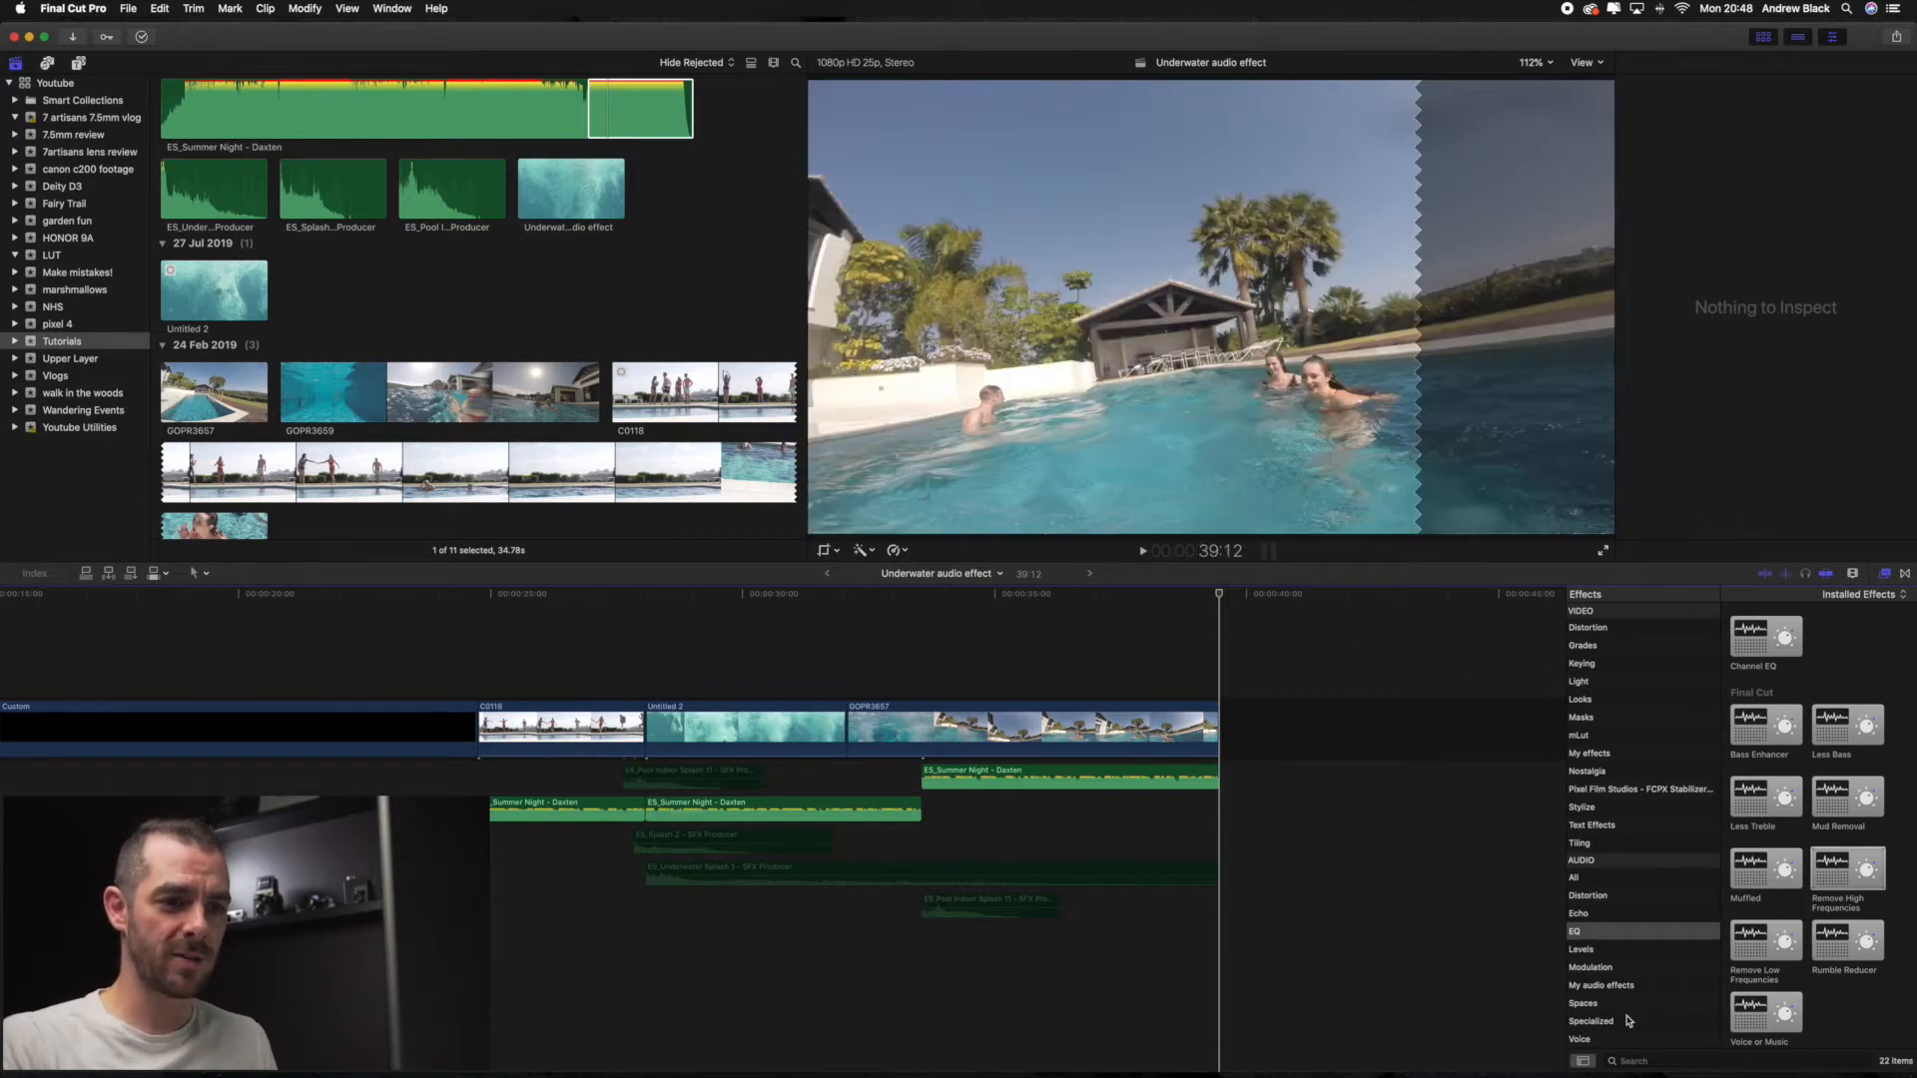
Search all audio effects for "under"
left_click(1593, 877)
left_click(1649, 1064)
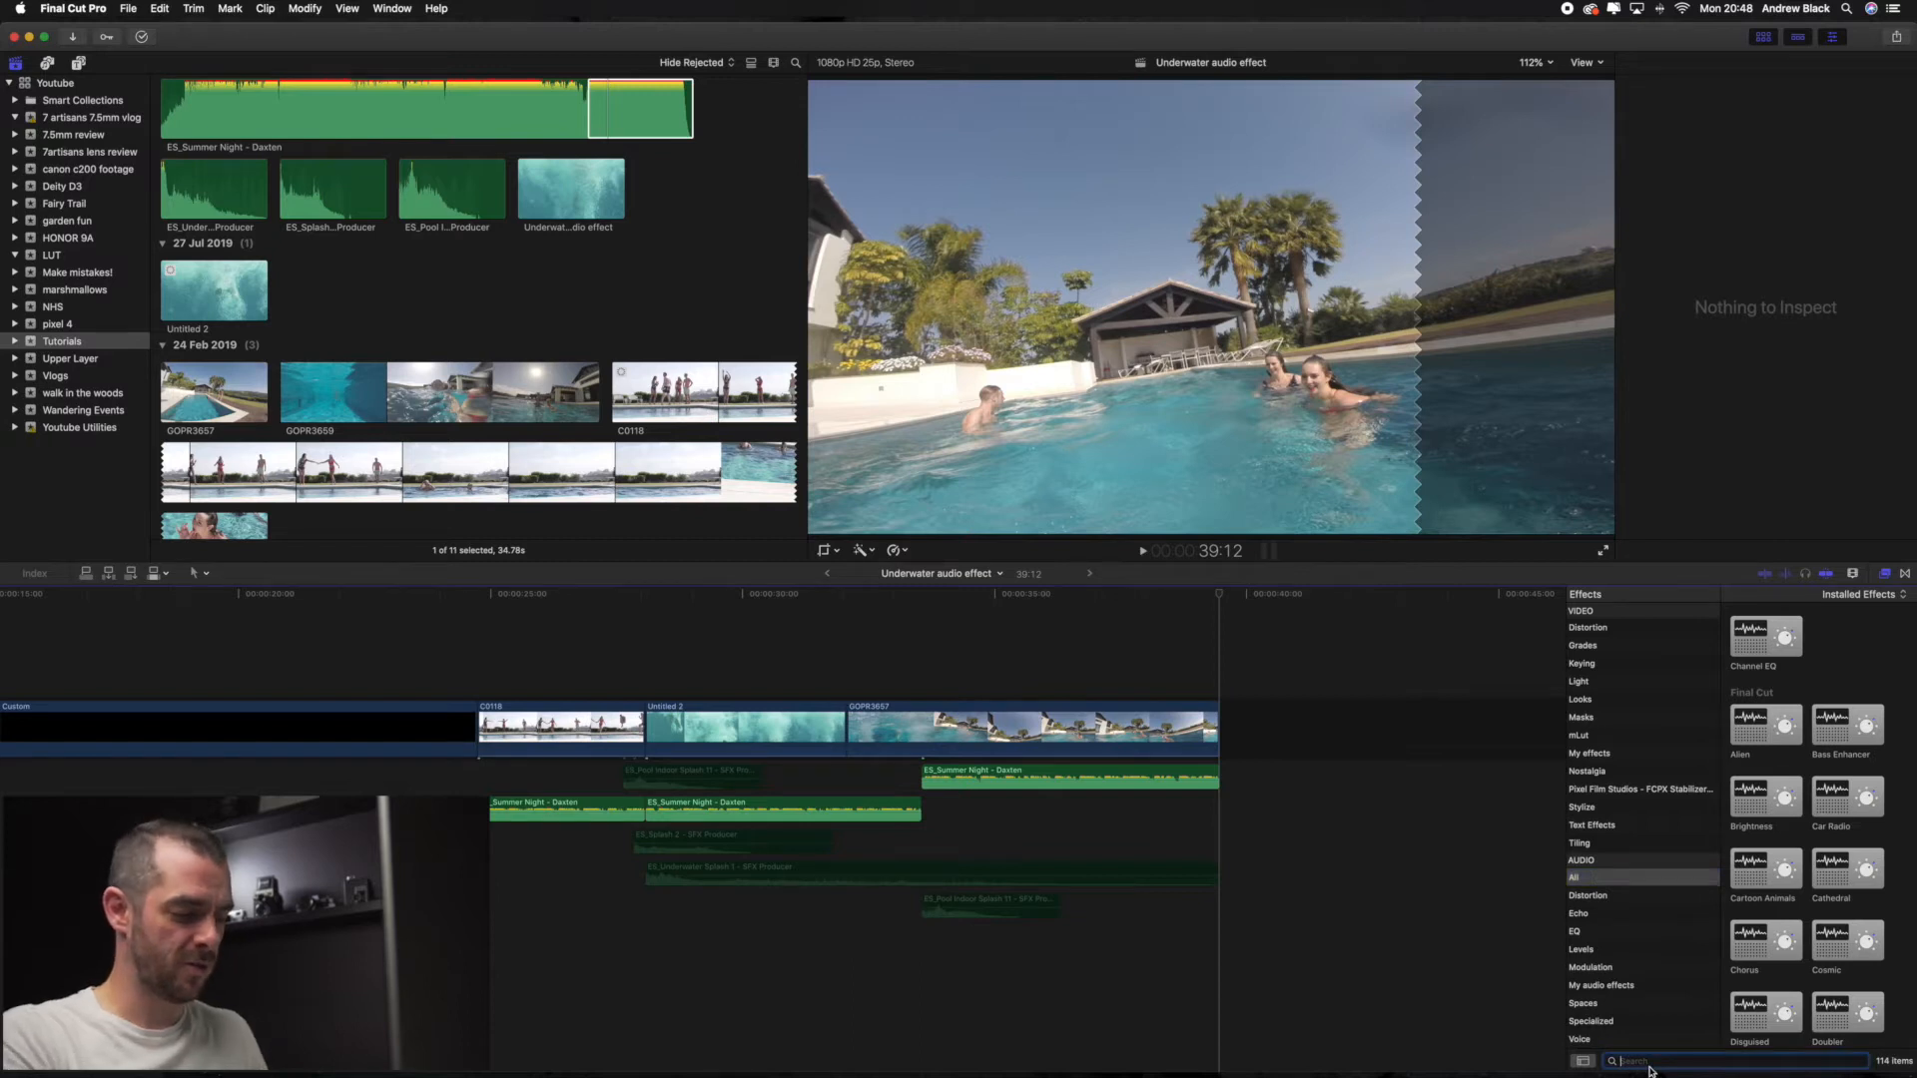
type("under")
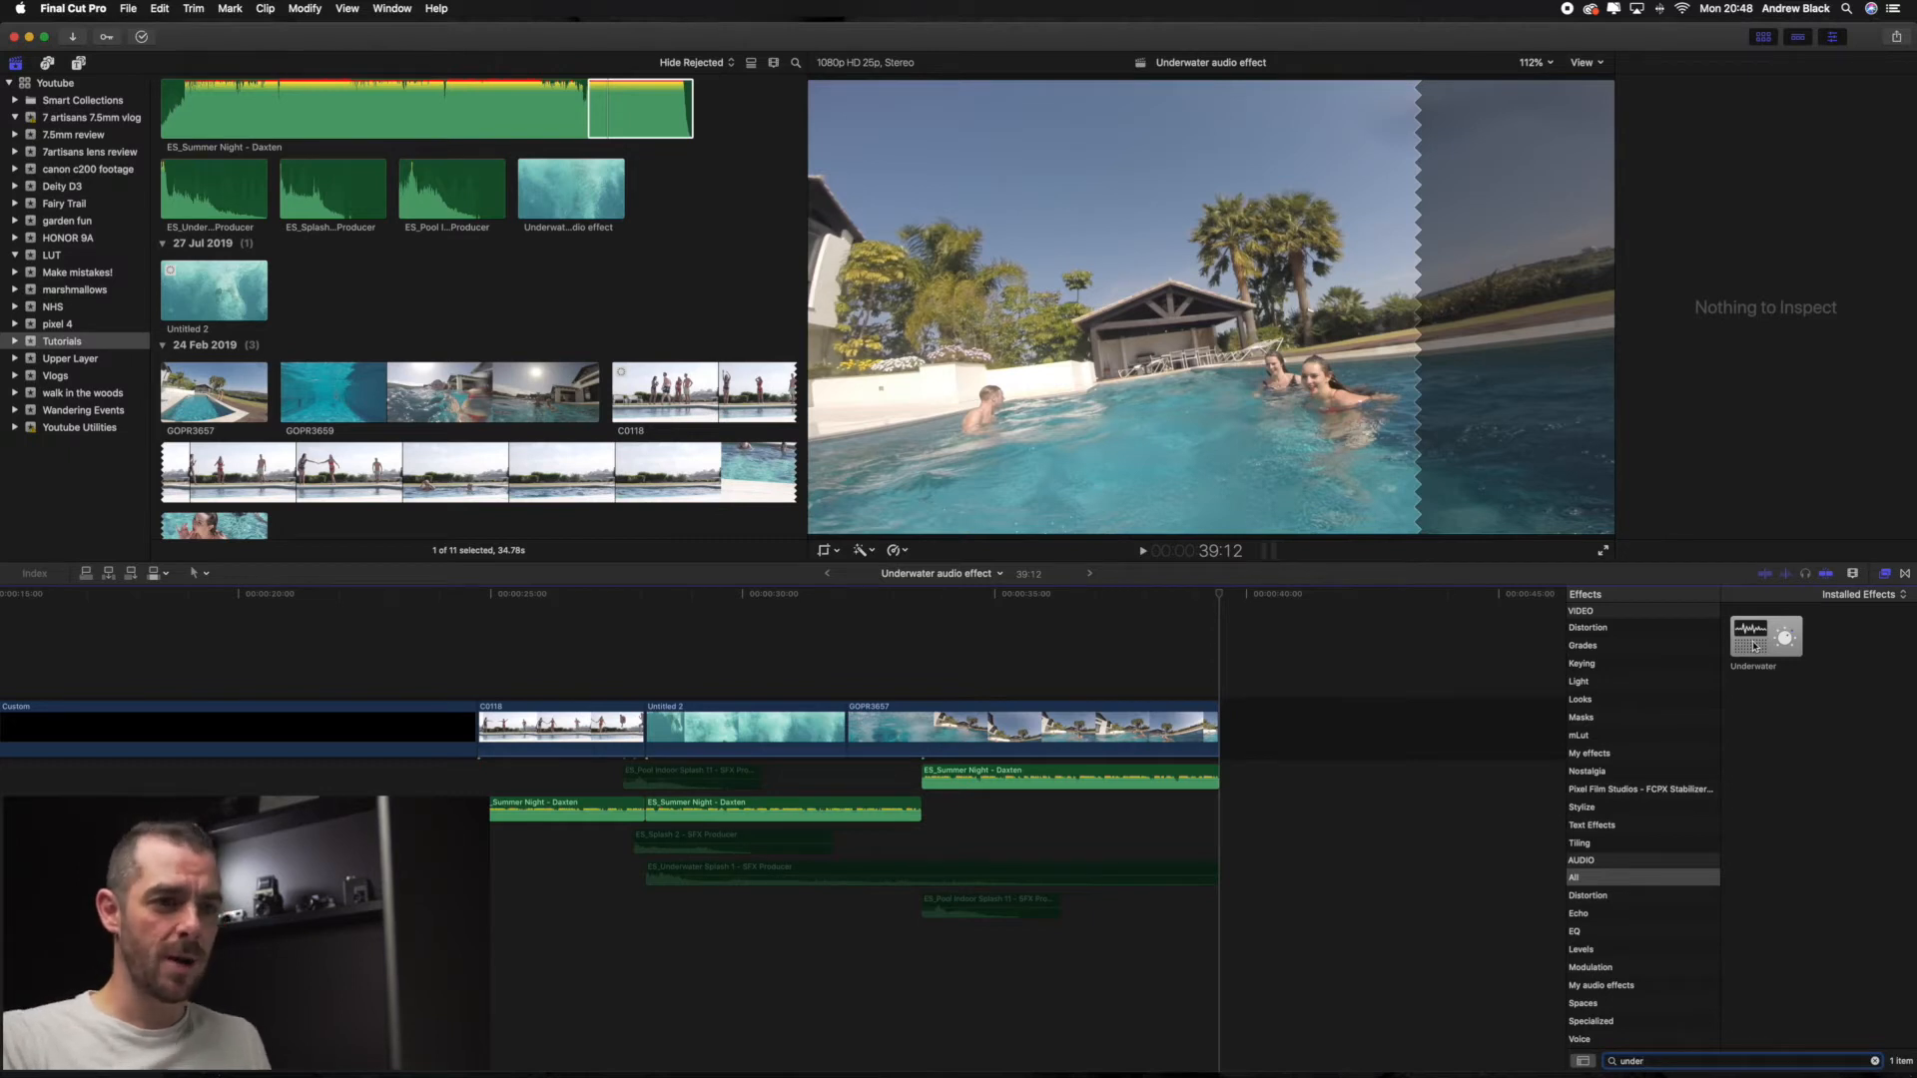
Find the Muffled audio effect, apply it to the middle section of the music and play back the result
double_click(1653, 1062)
type("mnuffle")
key("BackSpace")
key("BackSpace")
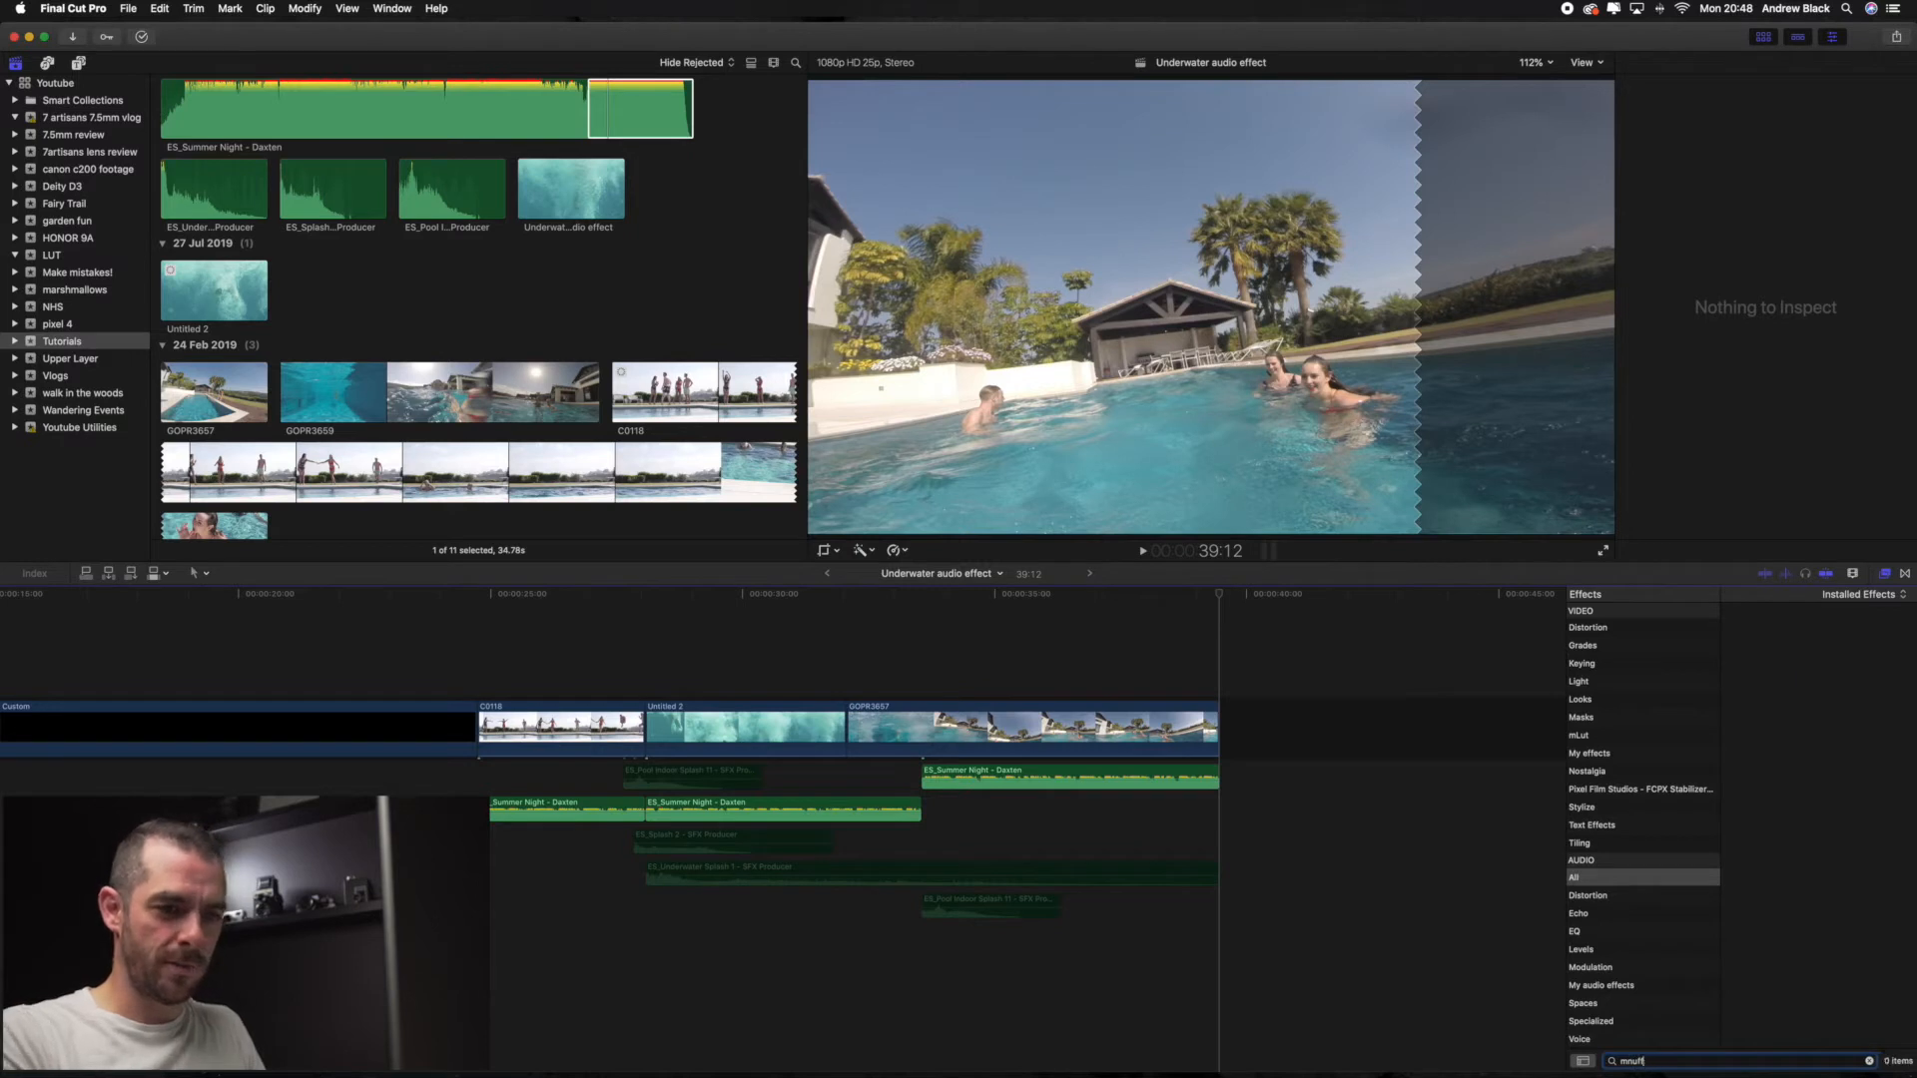
key("BackSpace")
type("uffled")
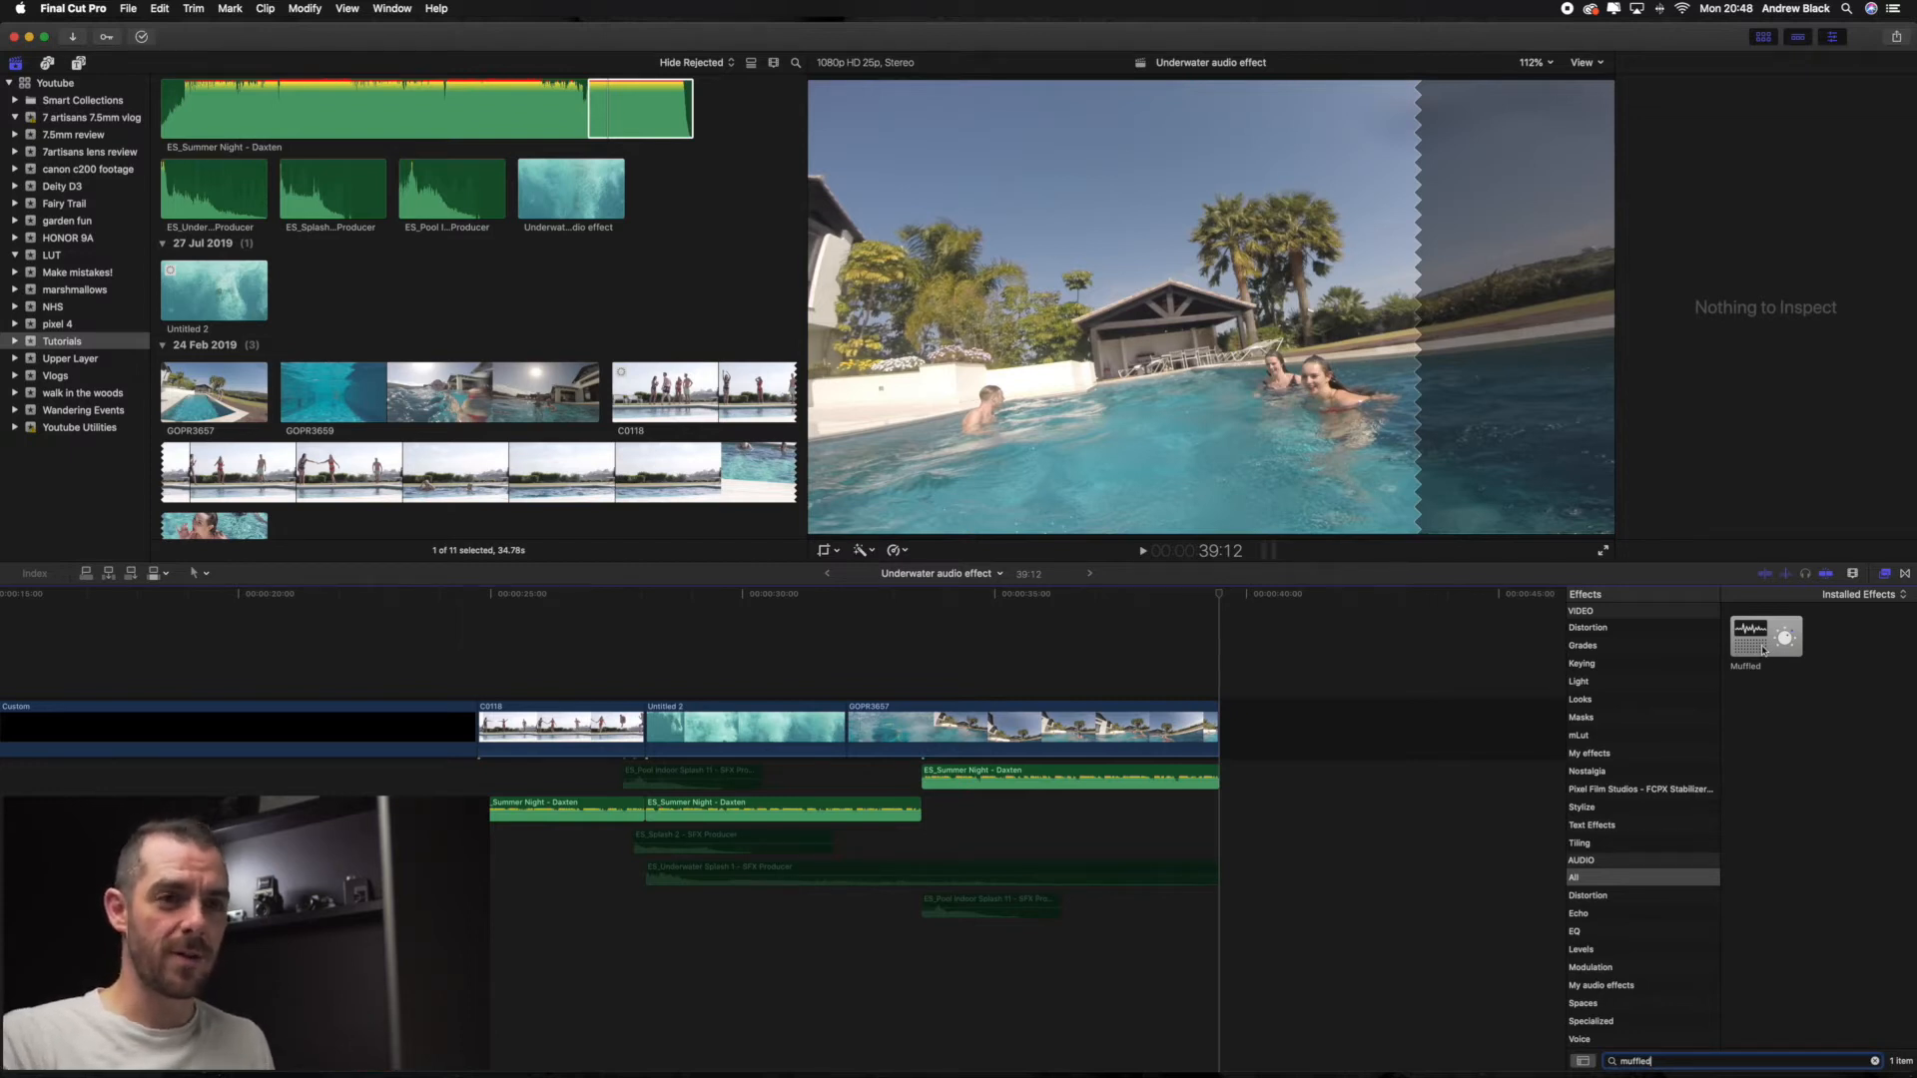
left_click_drag(1763, 650, 720, 811)
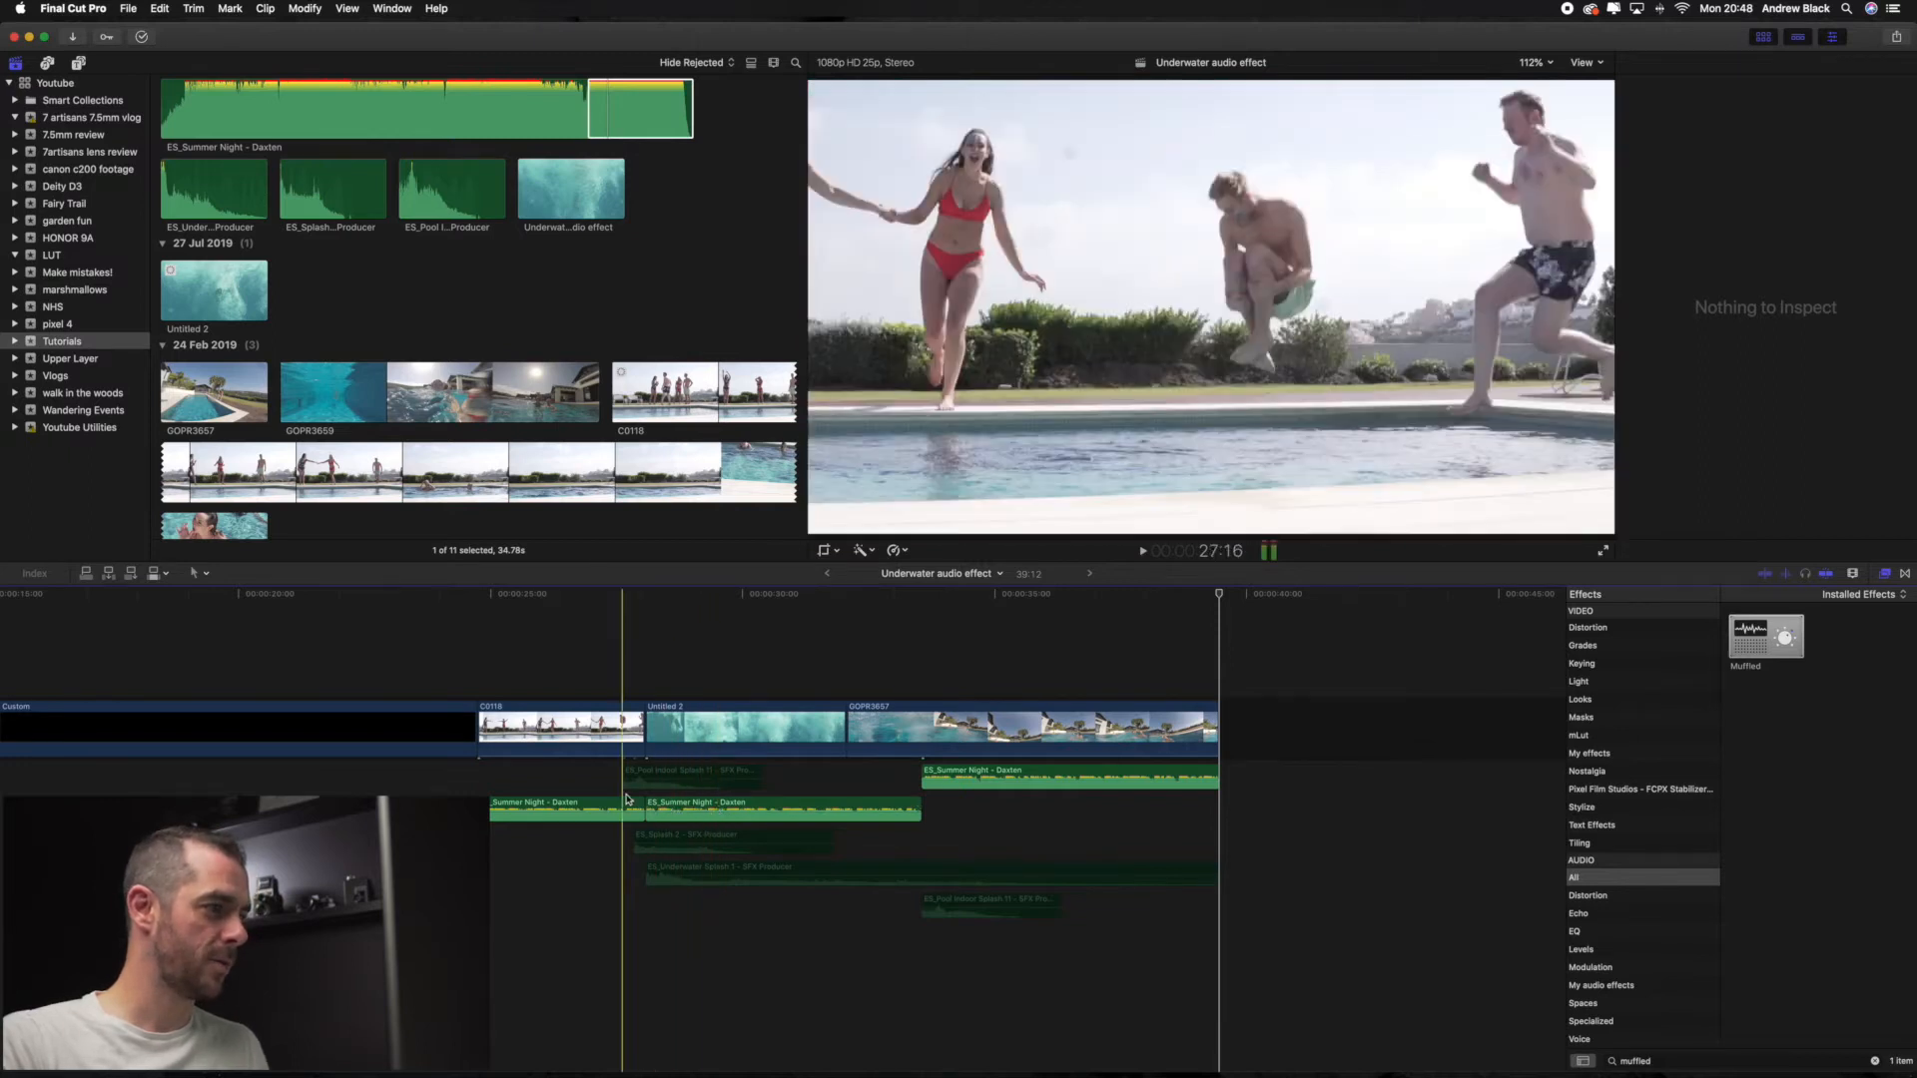
key("space")
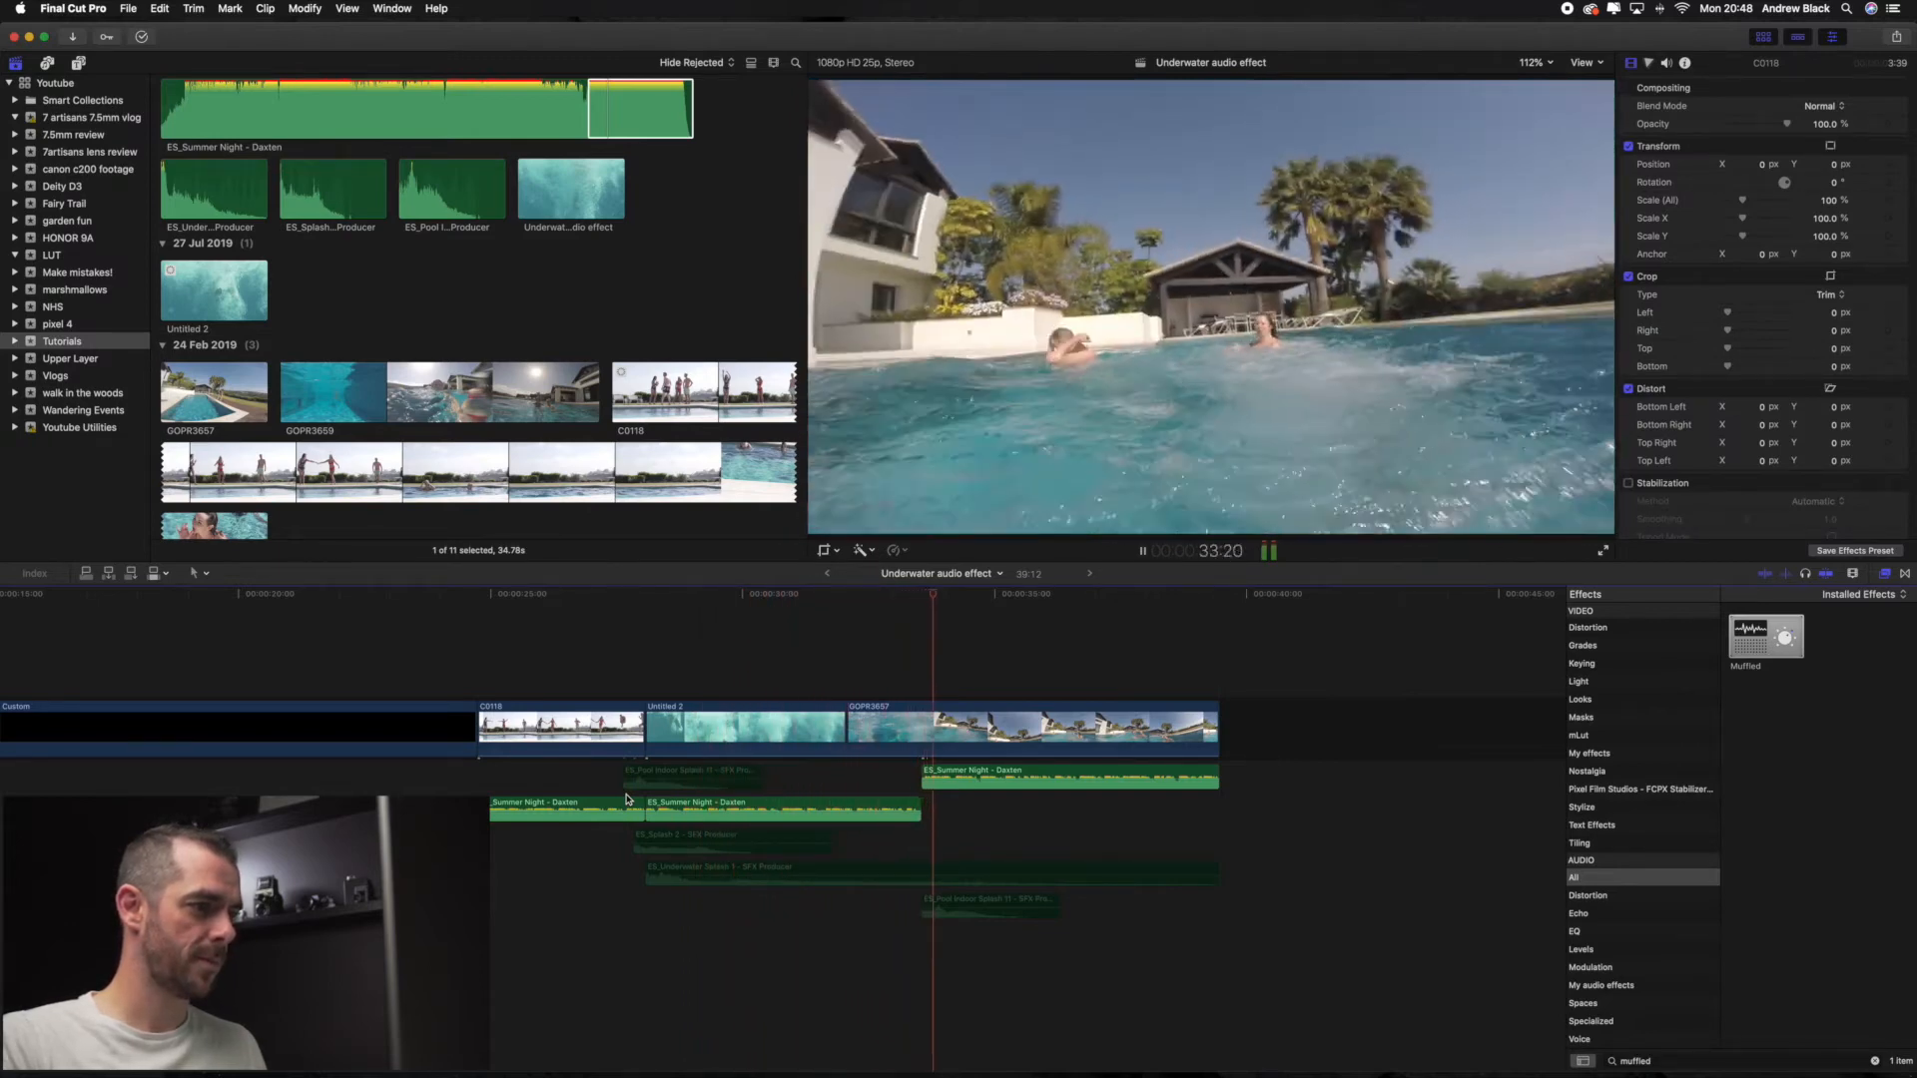
key("space")
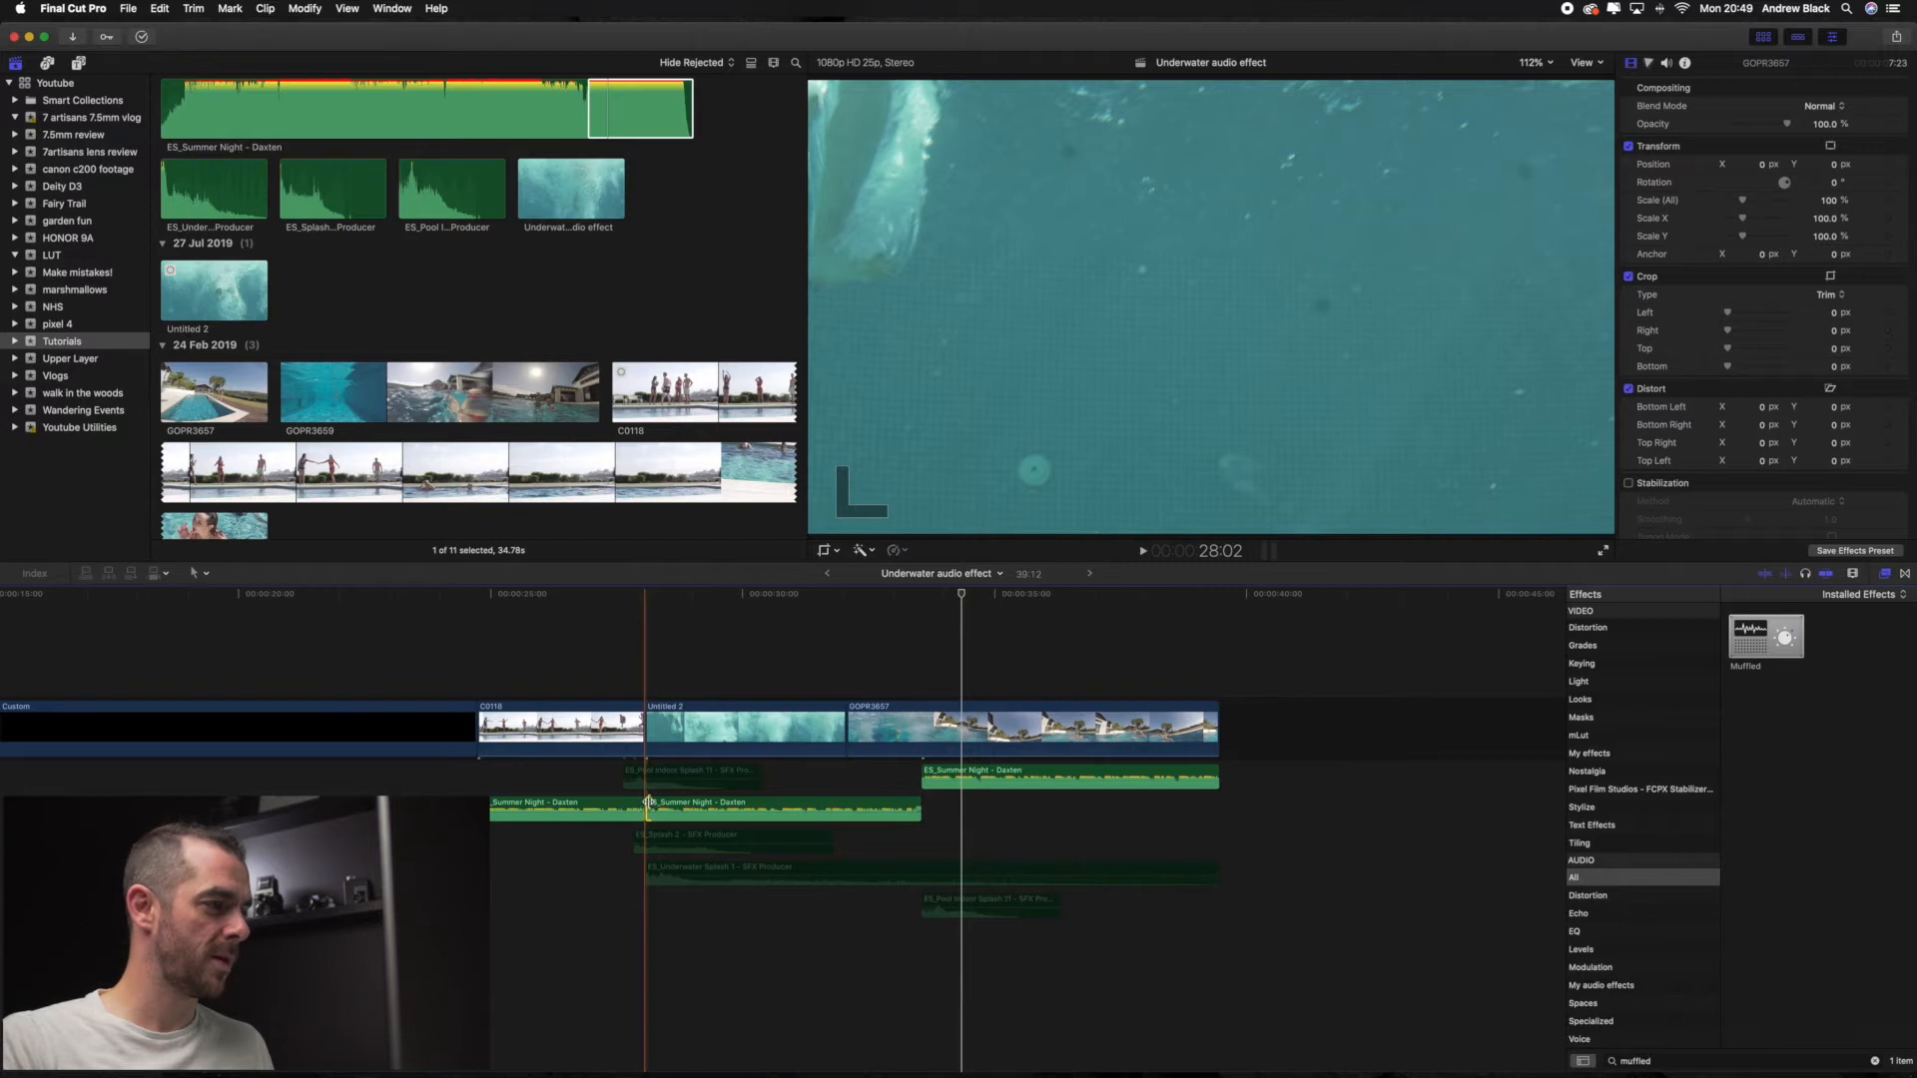
Keyframe the Muffled amount at 28:02, where the underwater music section starts, and set it to 21
left_click(648, 803)
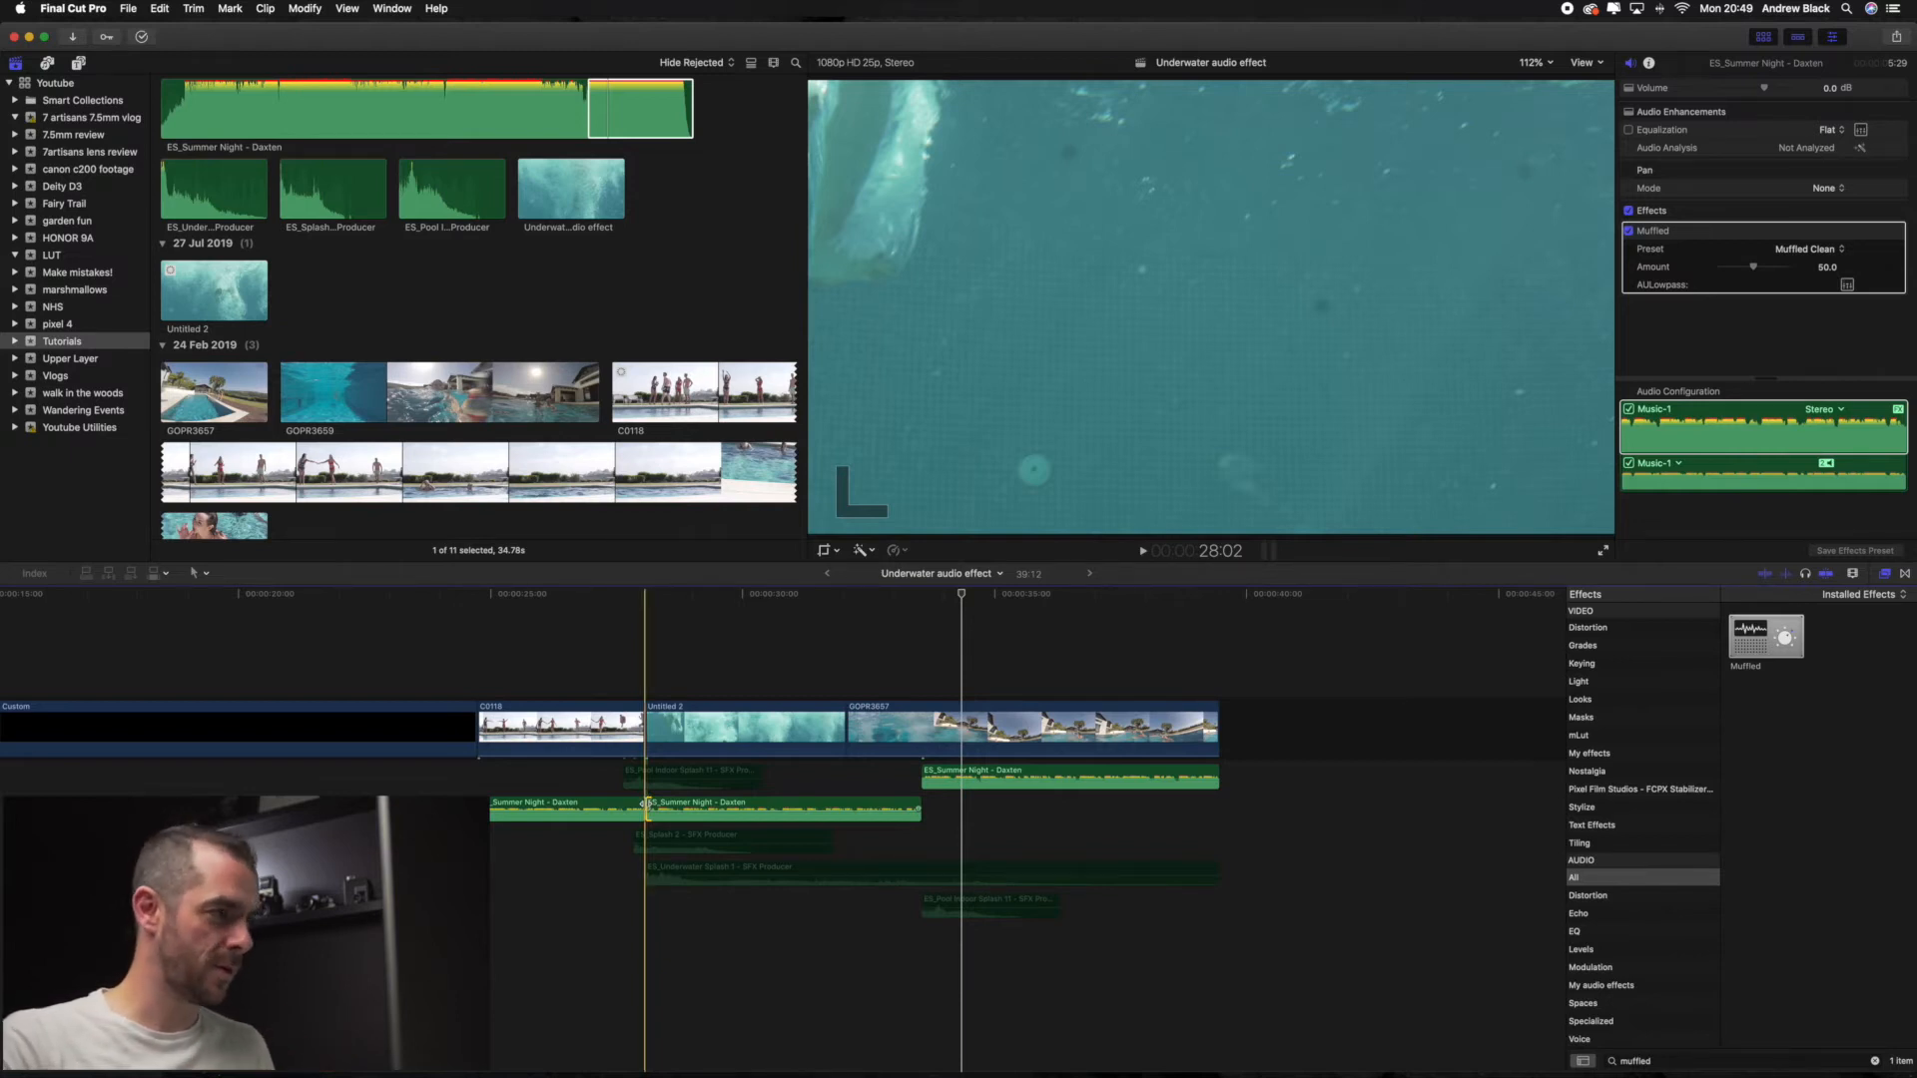
left_click(649, 657)
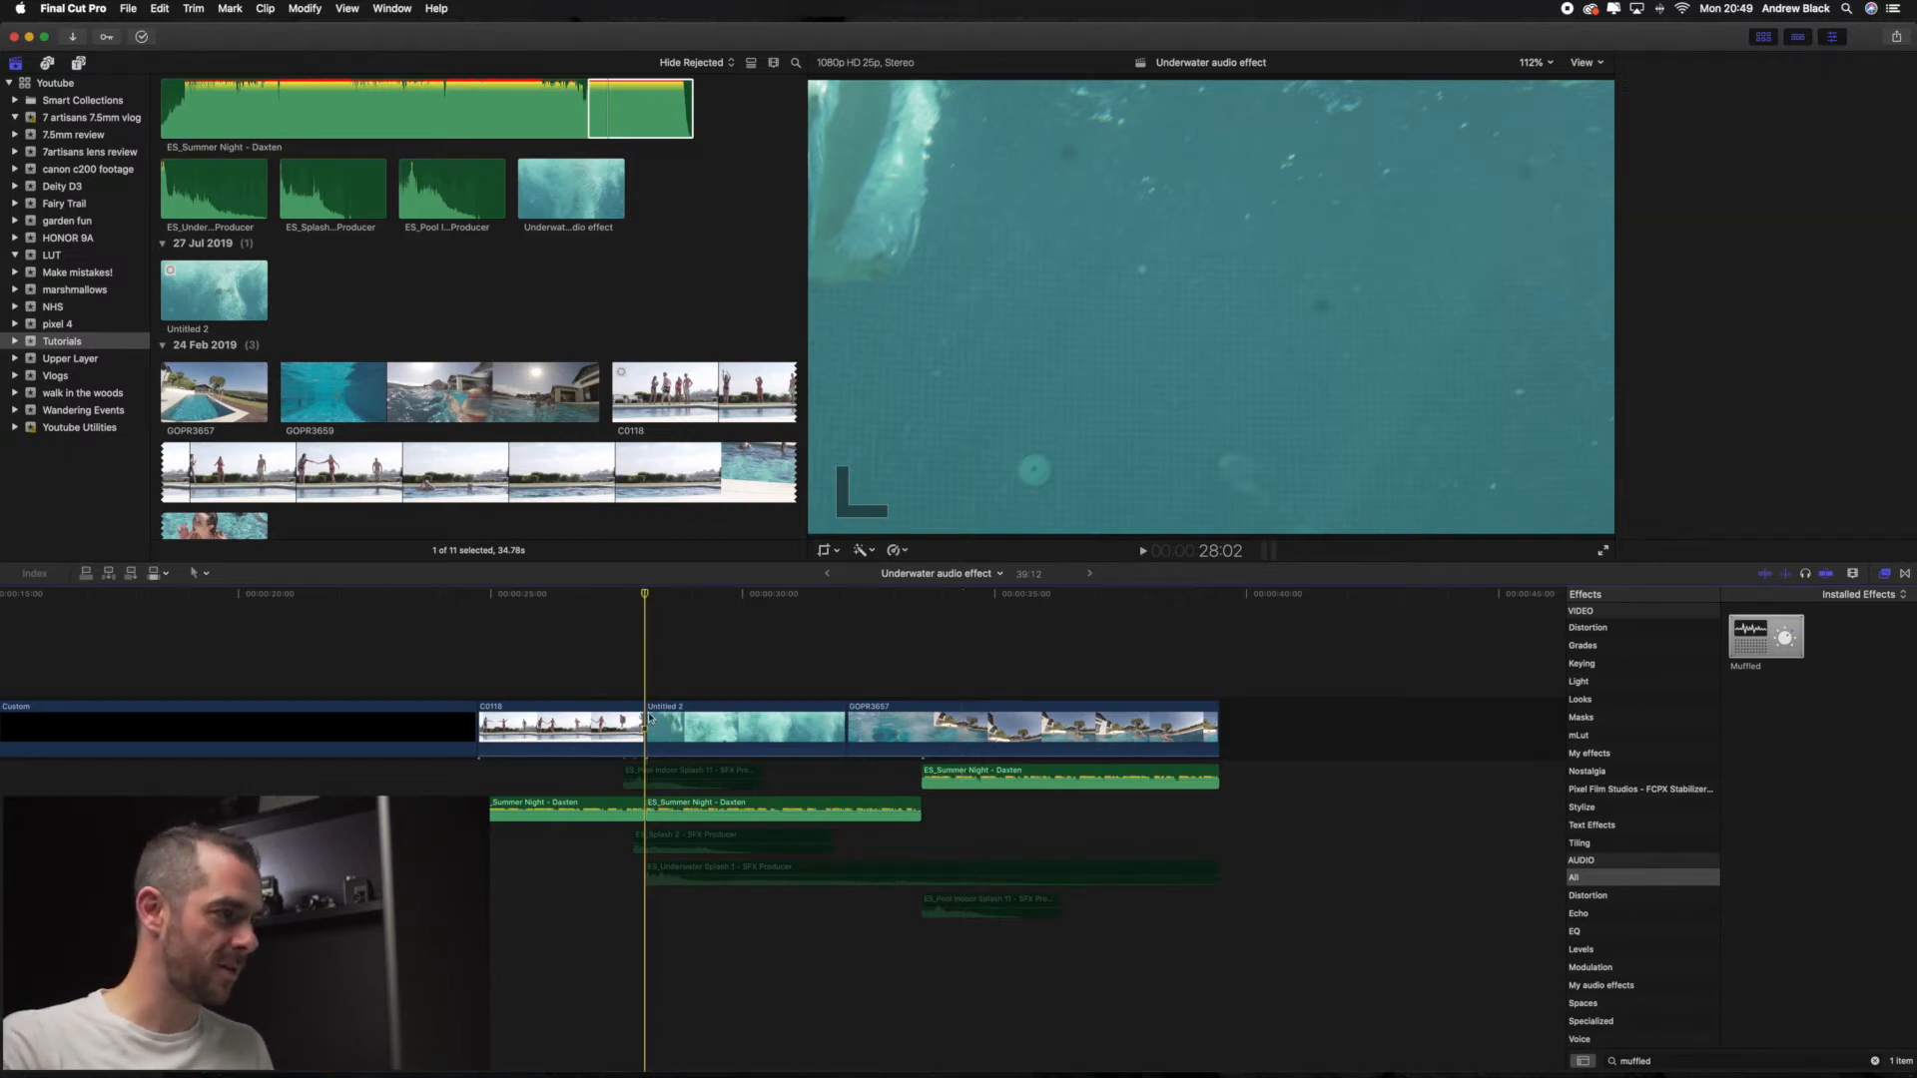
left_click(649, 804)
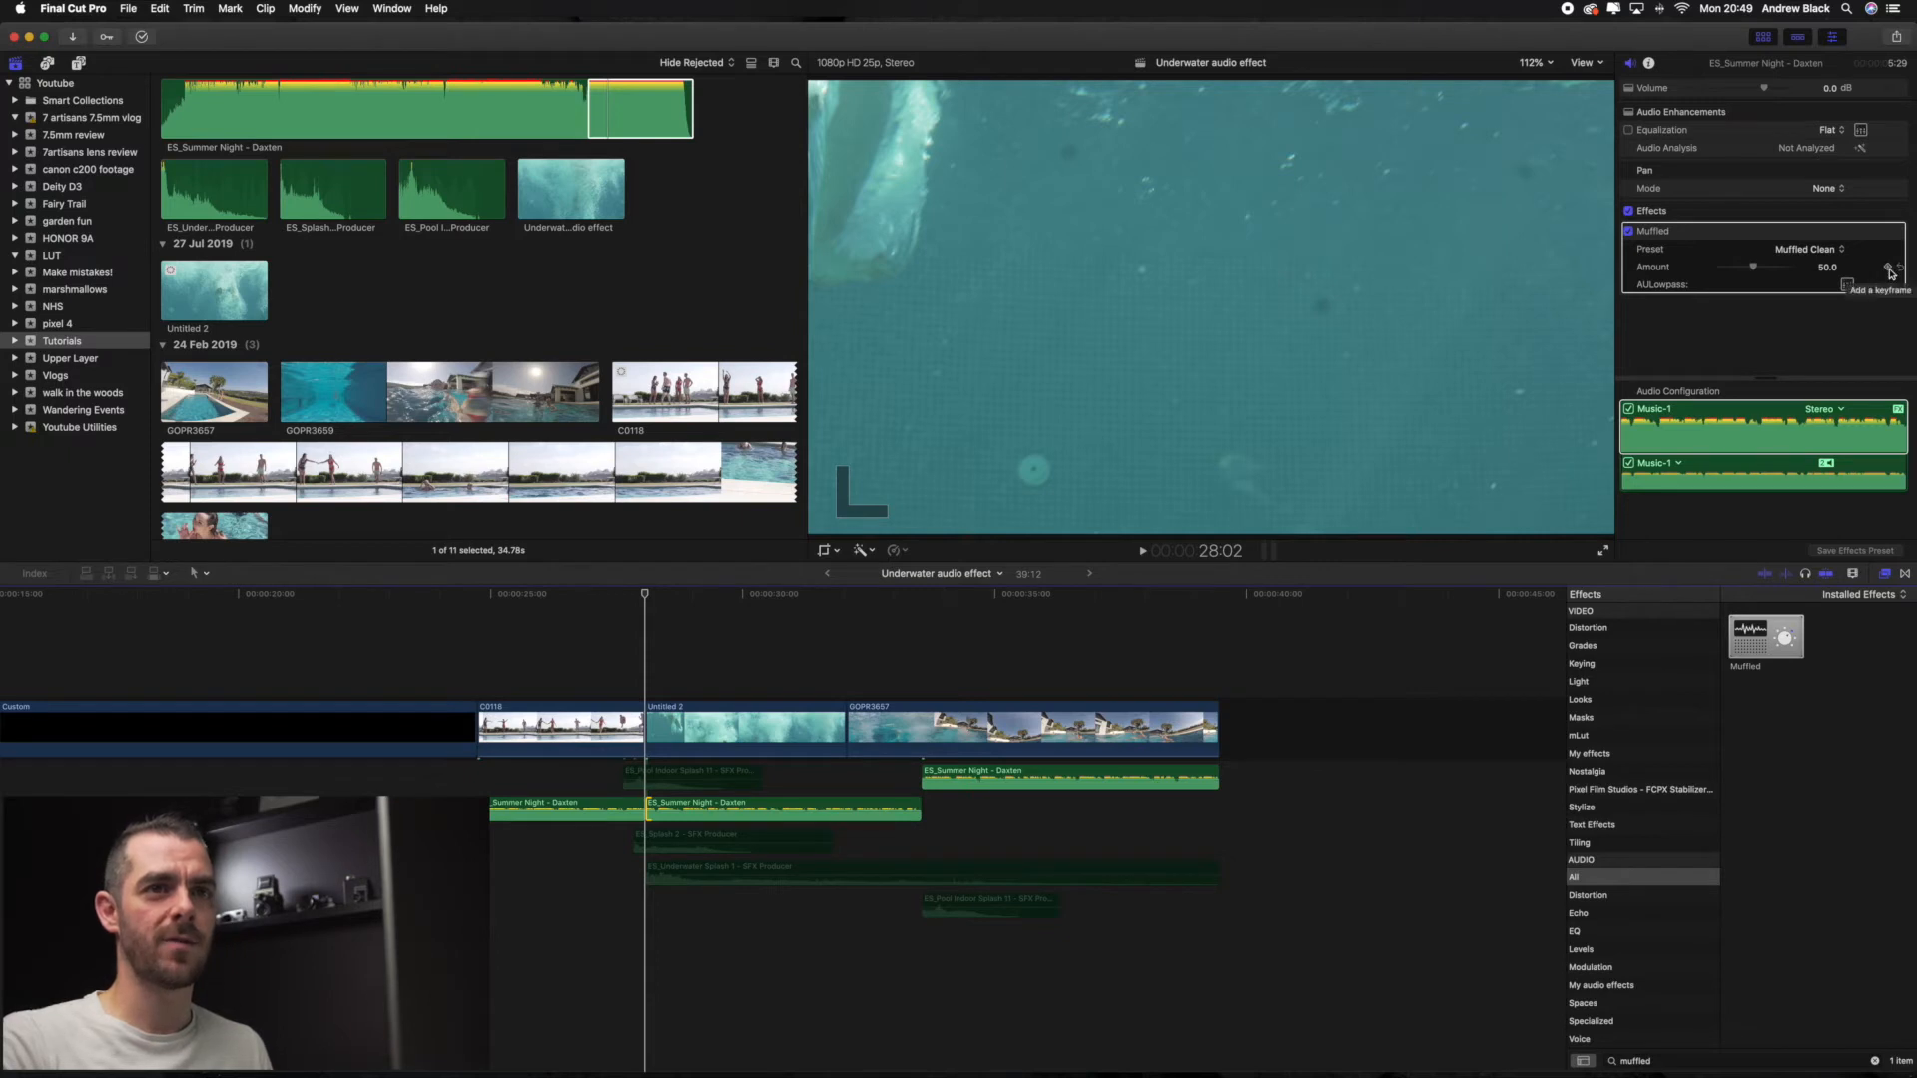
left_click(1888, 269)
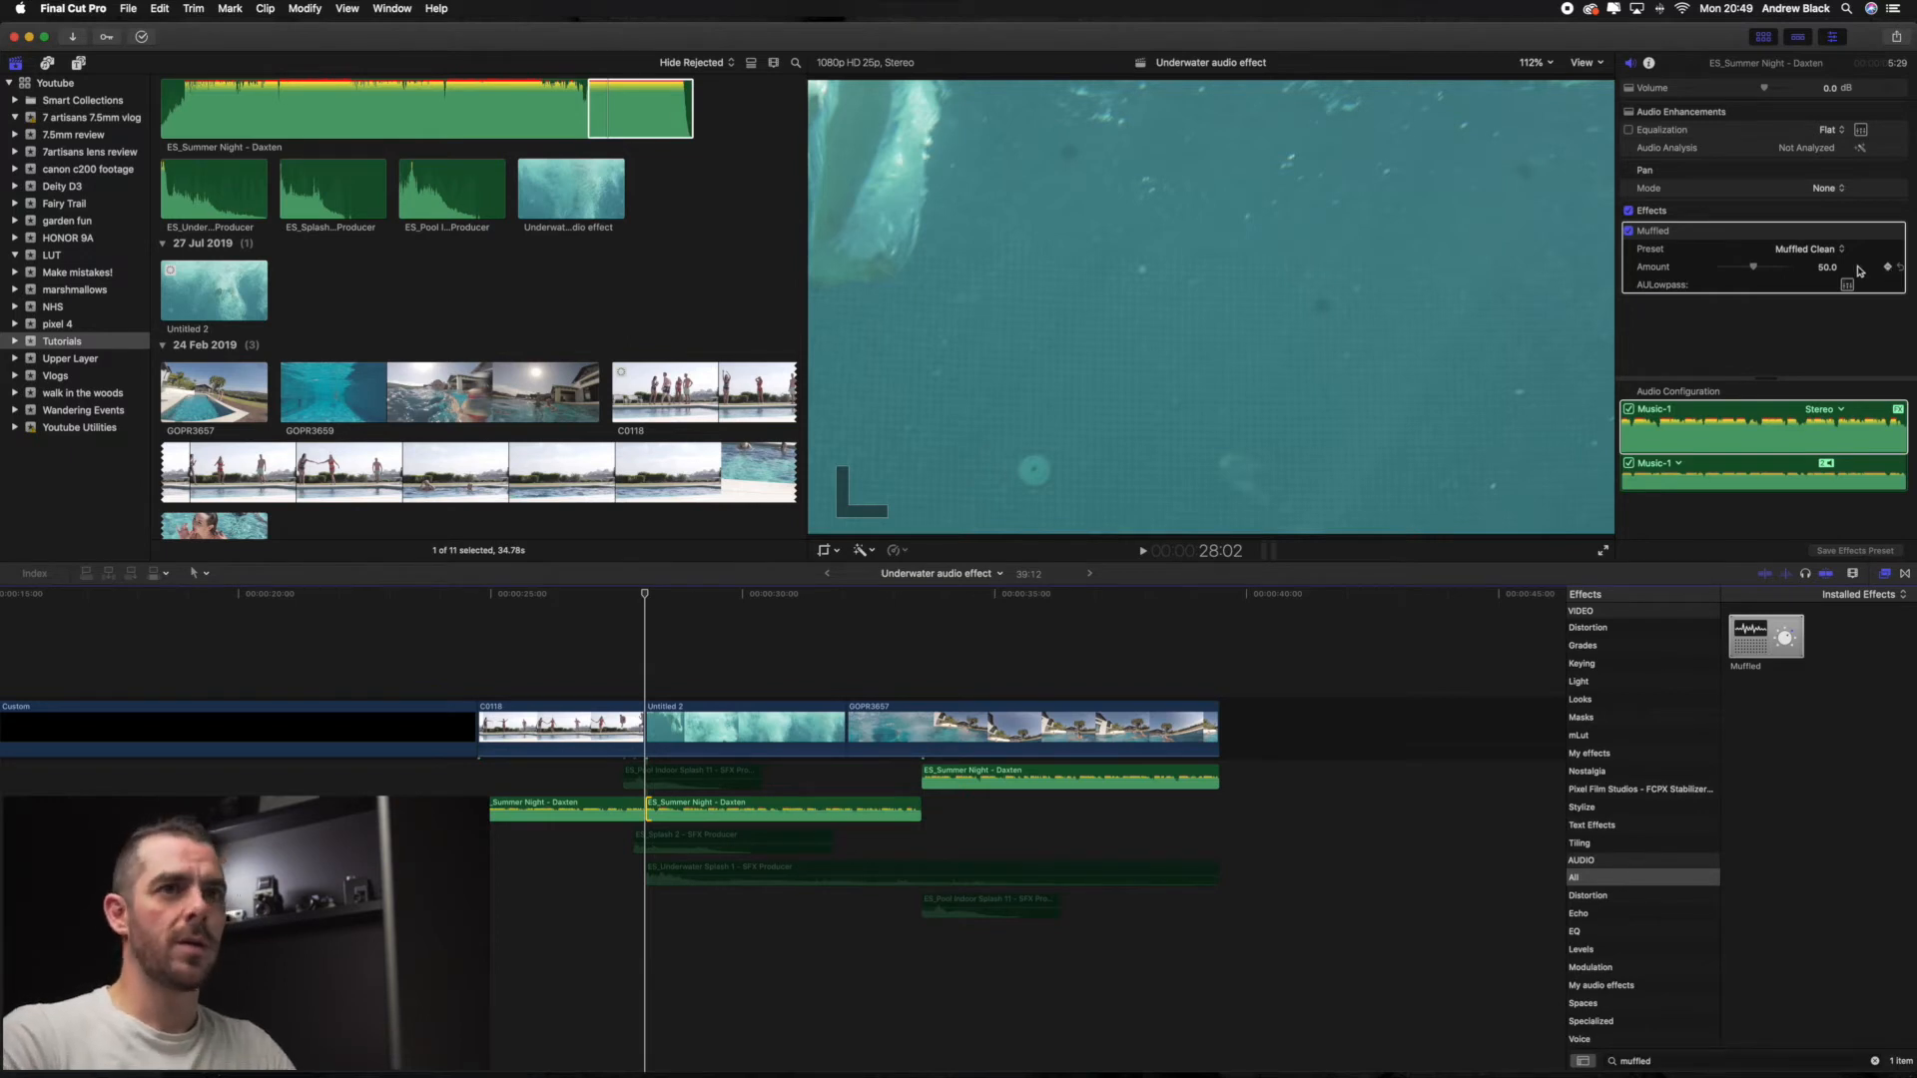
left_click(1753, 269)
left_click_drag(1753, 270, 1734, 272)
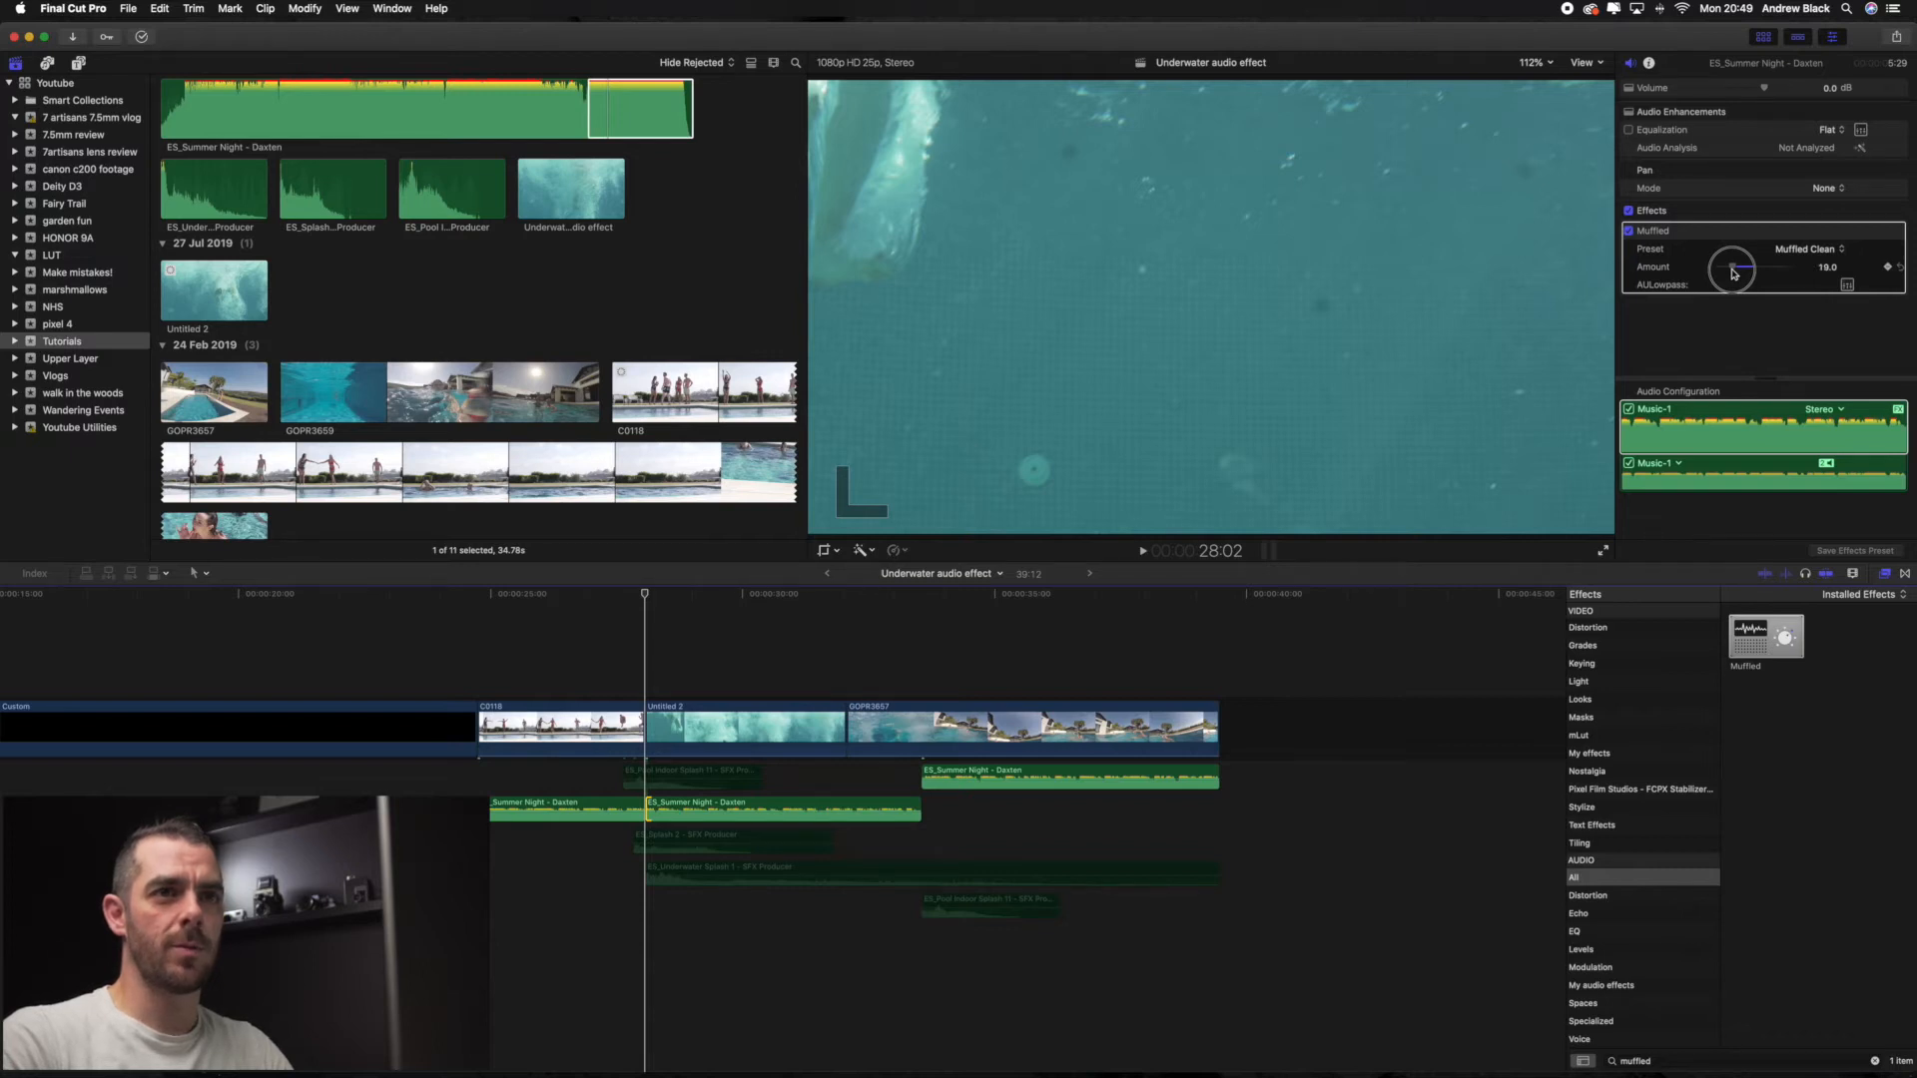
left_click_drag(1734, 272, 1735, 272)
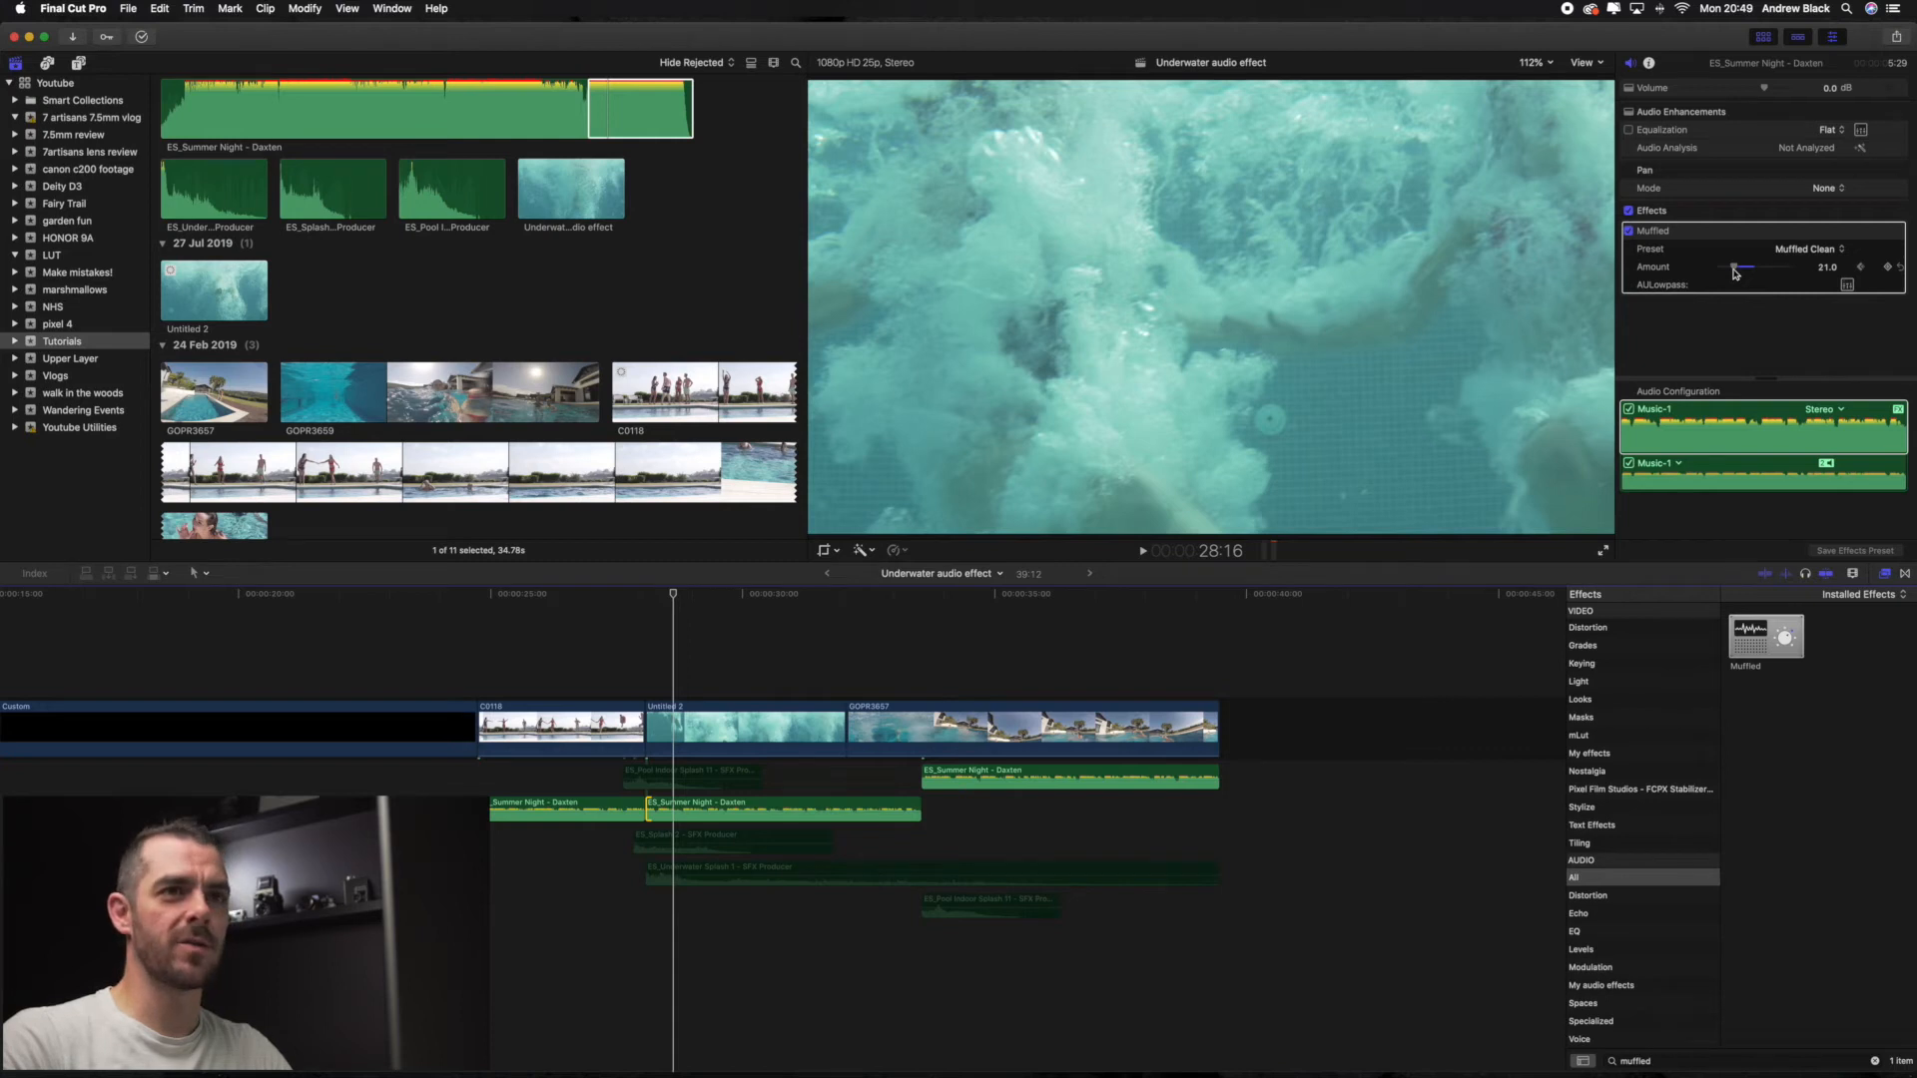
Add a Muffled amount keyframe at 28:16 with a value of 89 and play the underwater section
left_click(1888, 268)
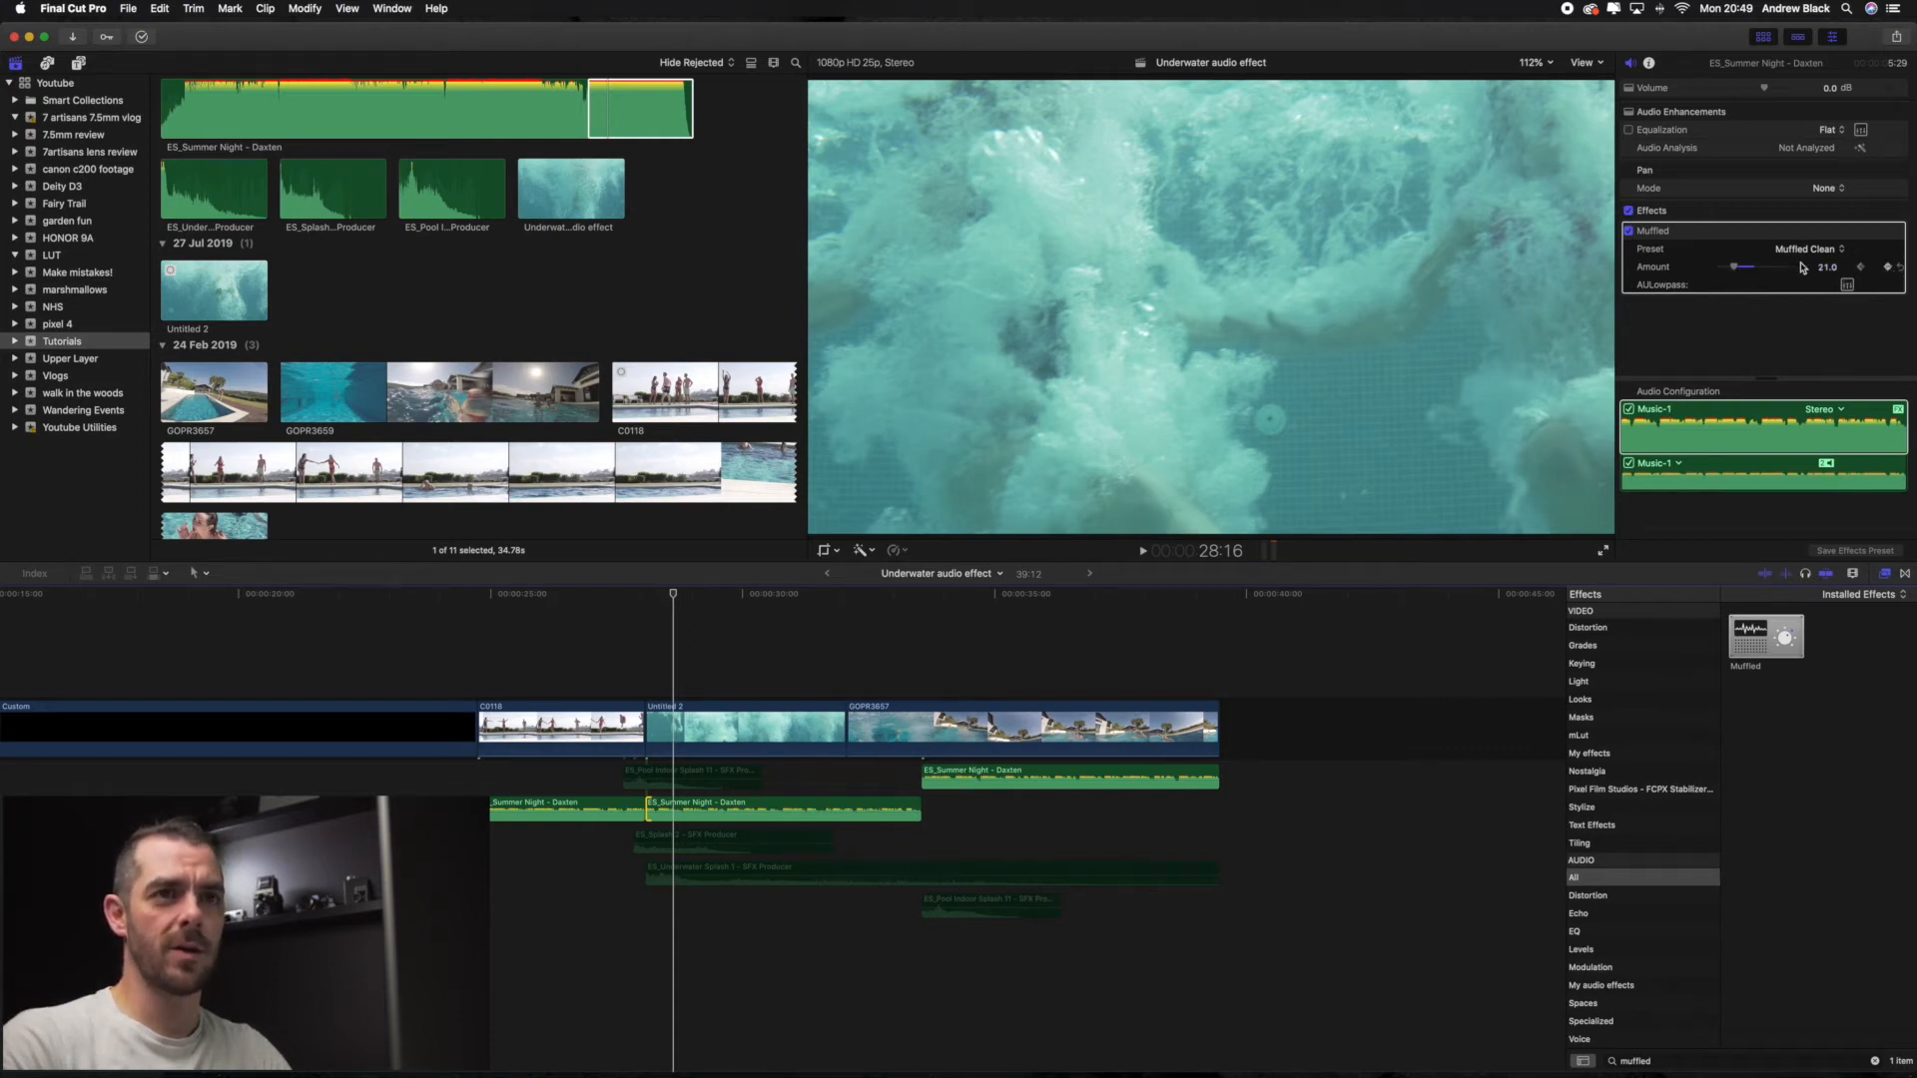
left_click(1735, 267)
left_click_drag(1735, 268, 1781, 273)
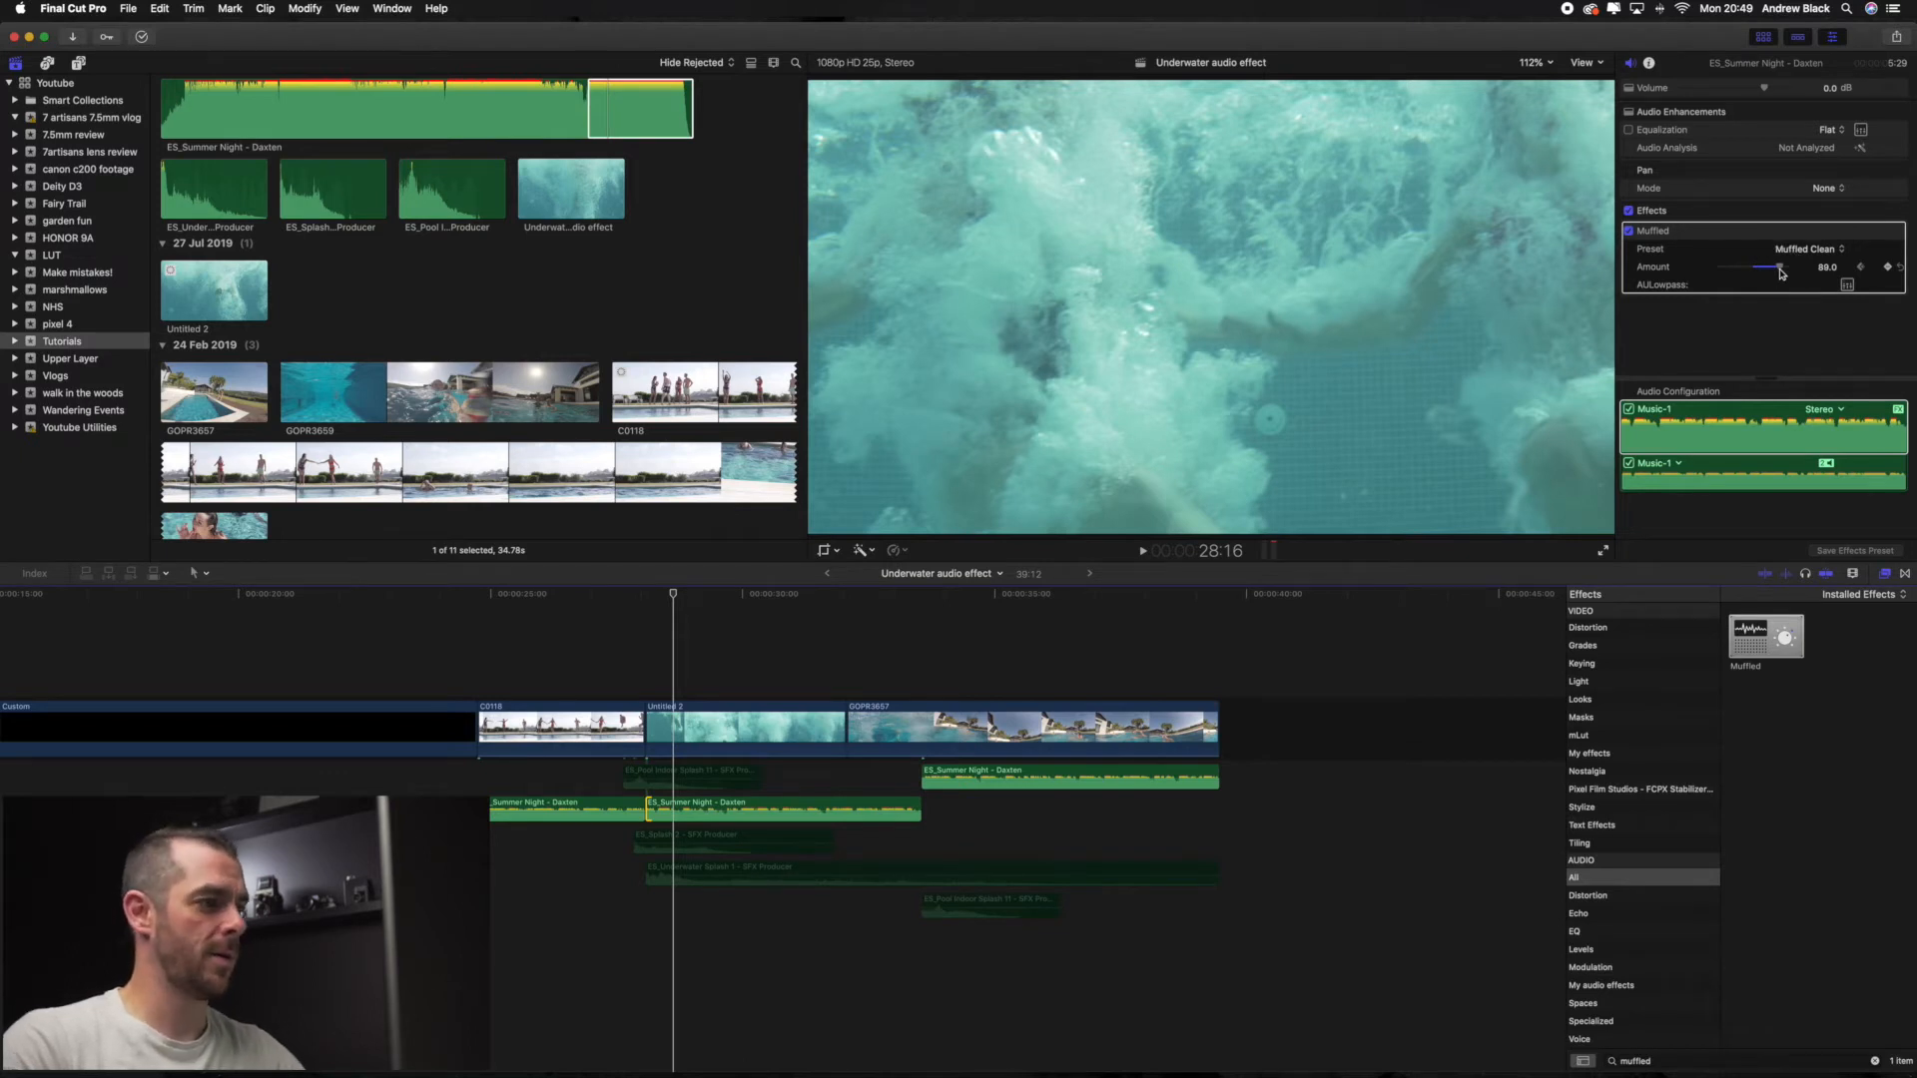
key("space")
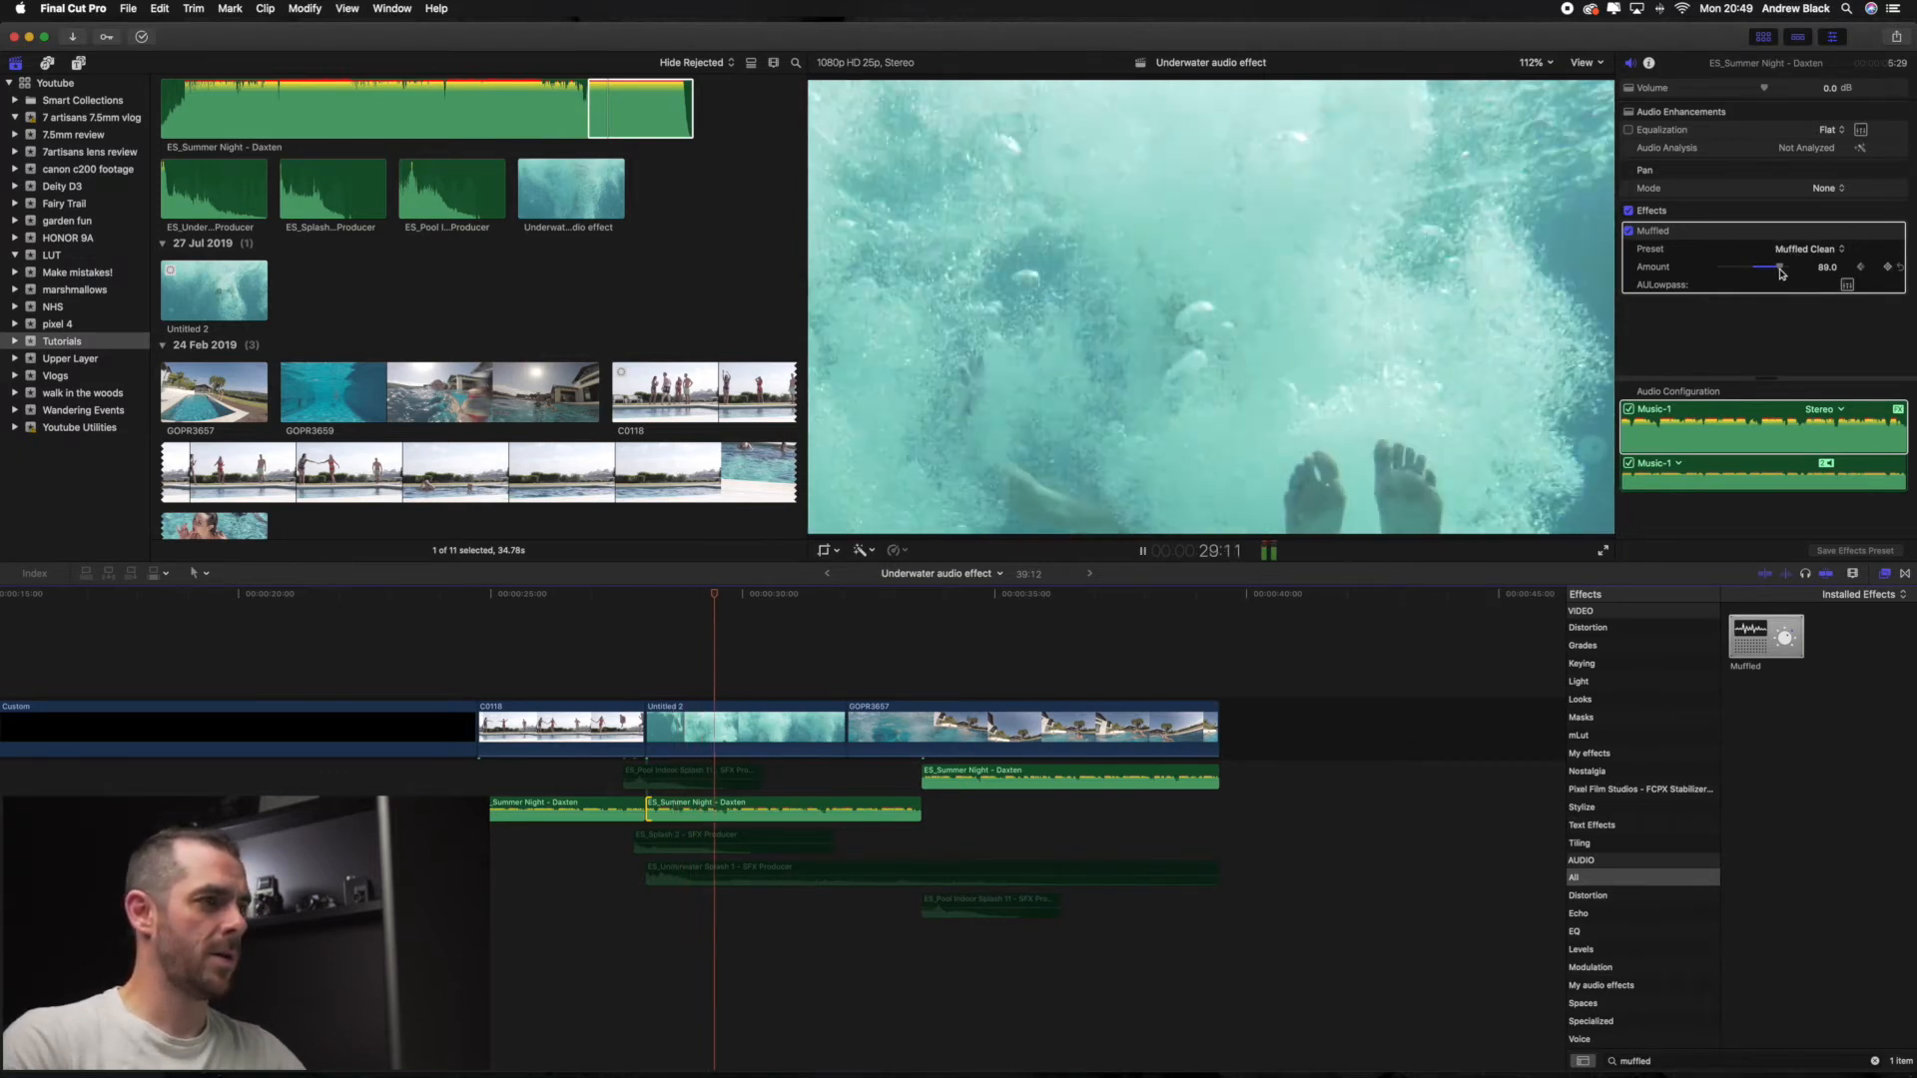
key("space")
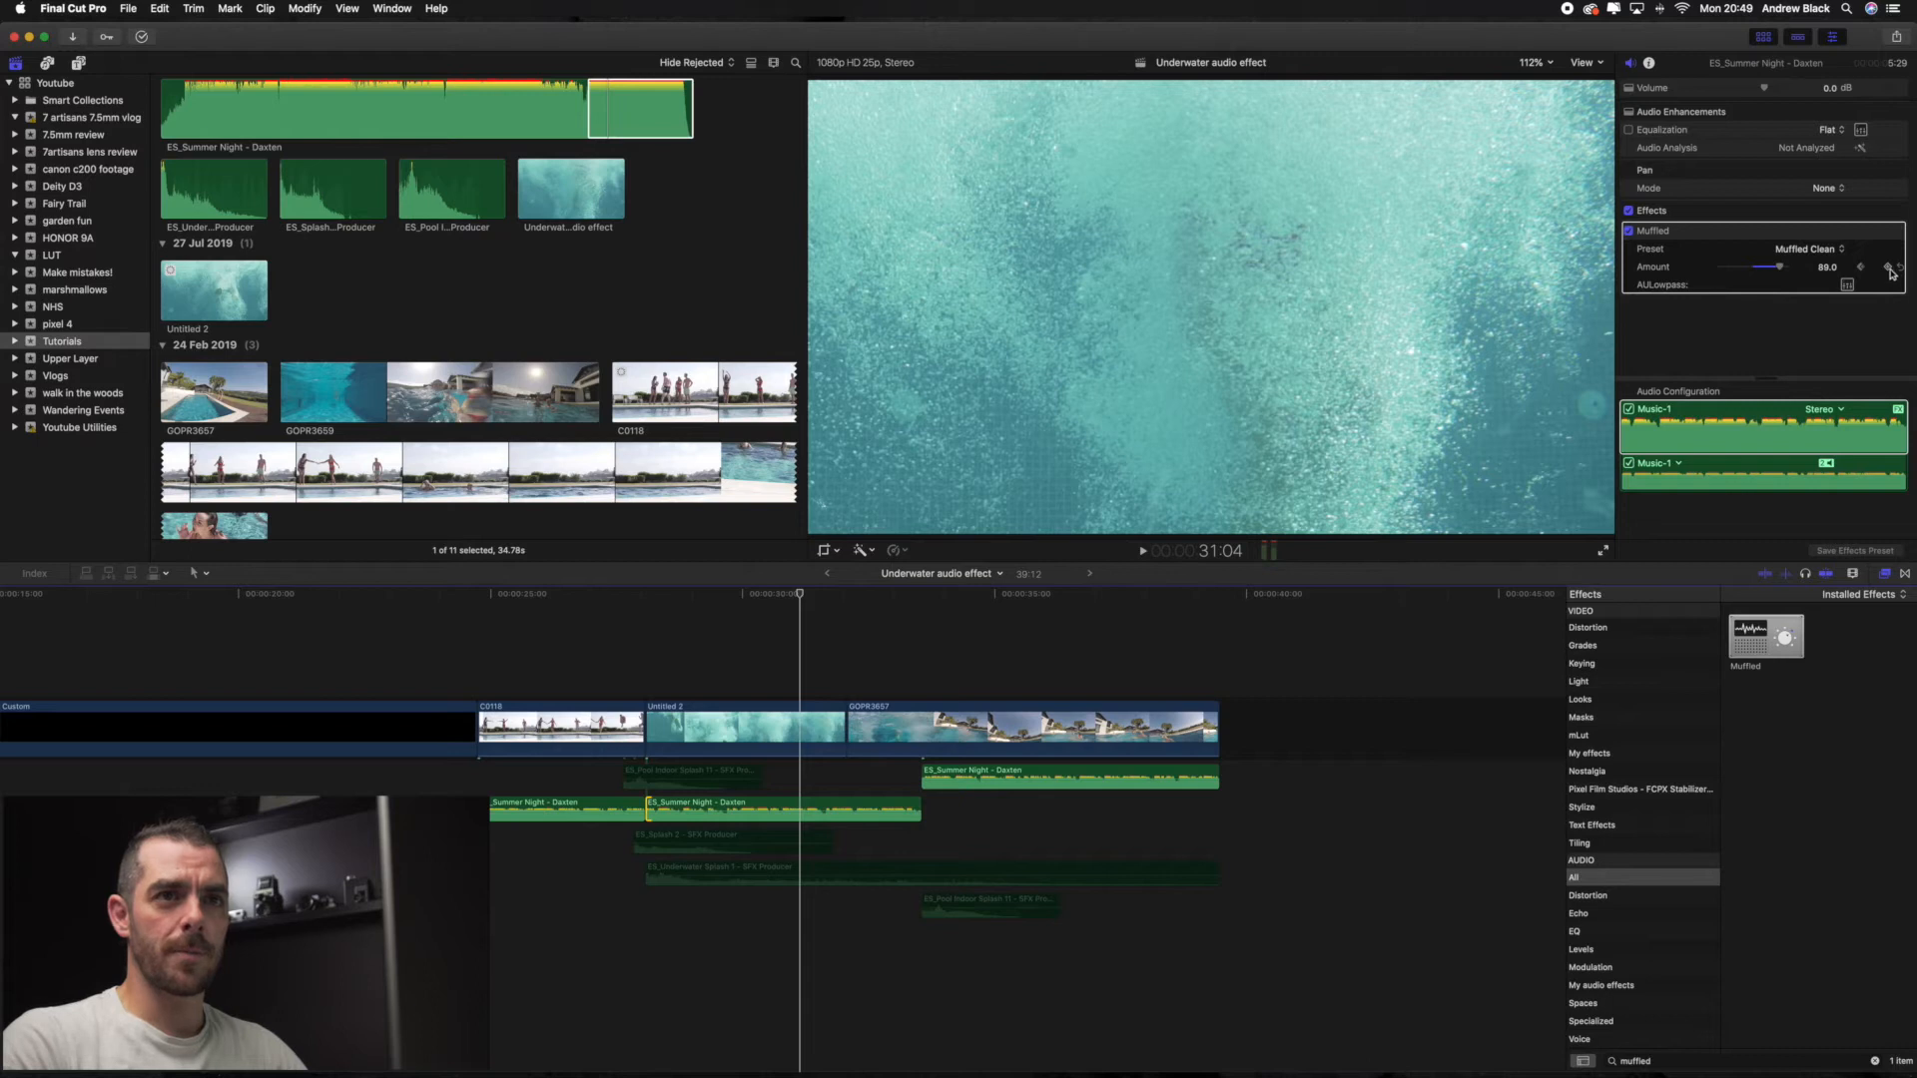
Play on towards the end of the underwater section and lower the Muffled amount to 50 just before the surfacing cut
key("space")
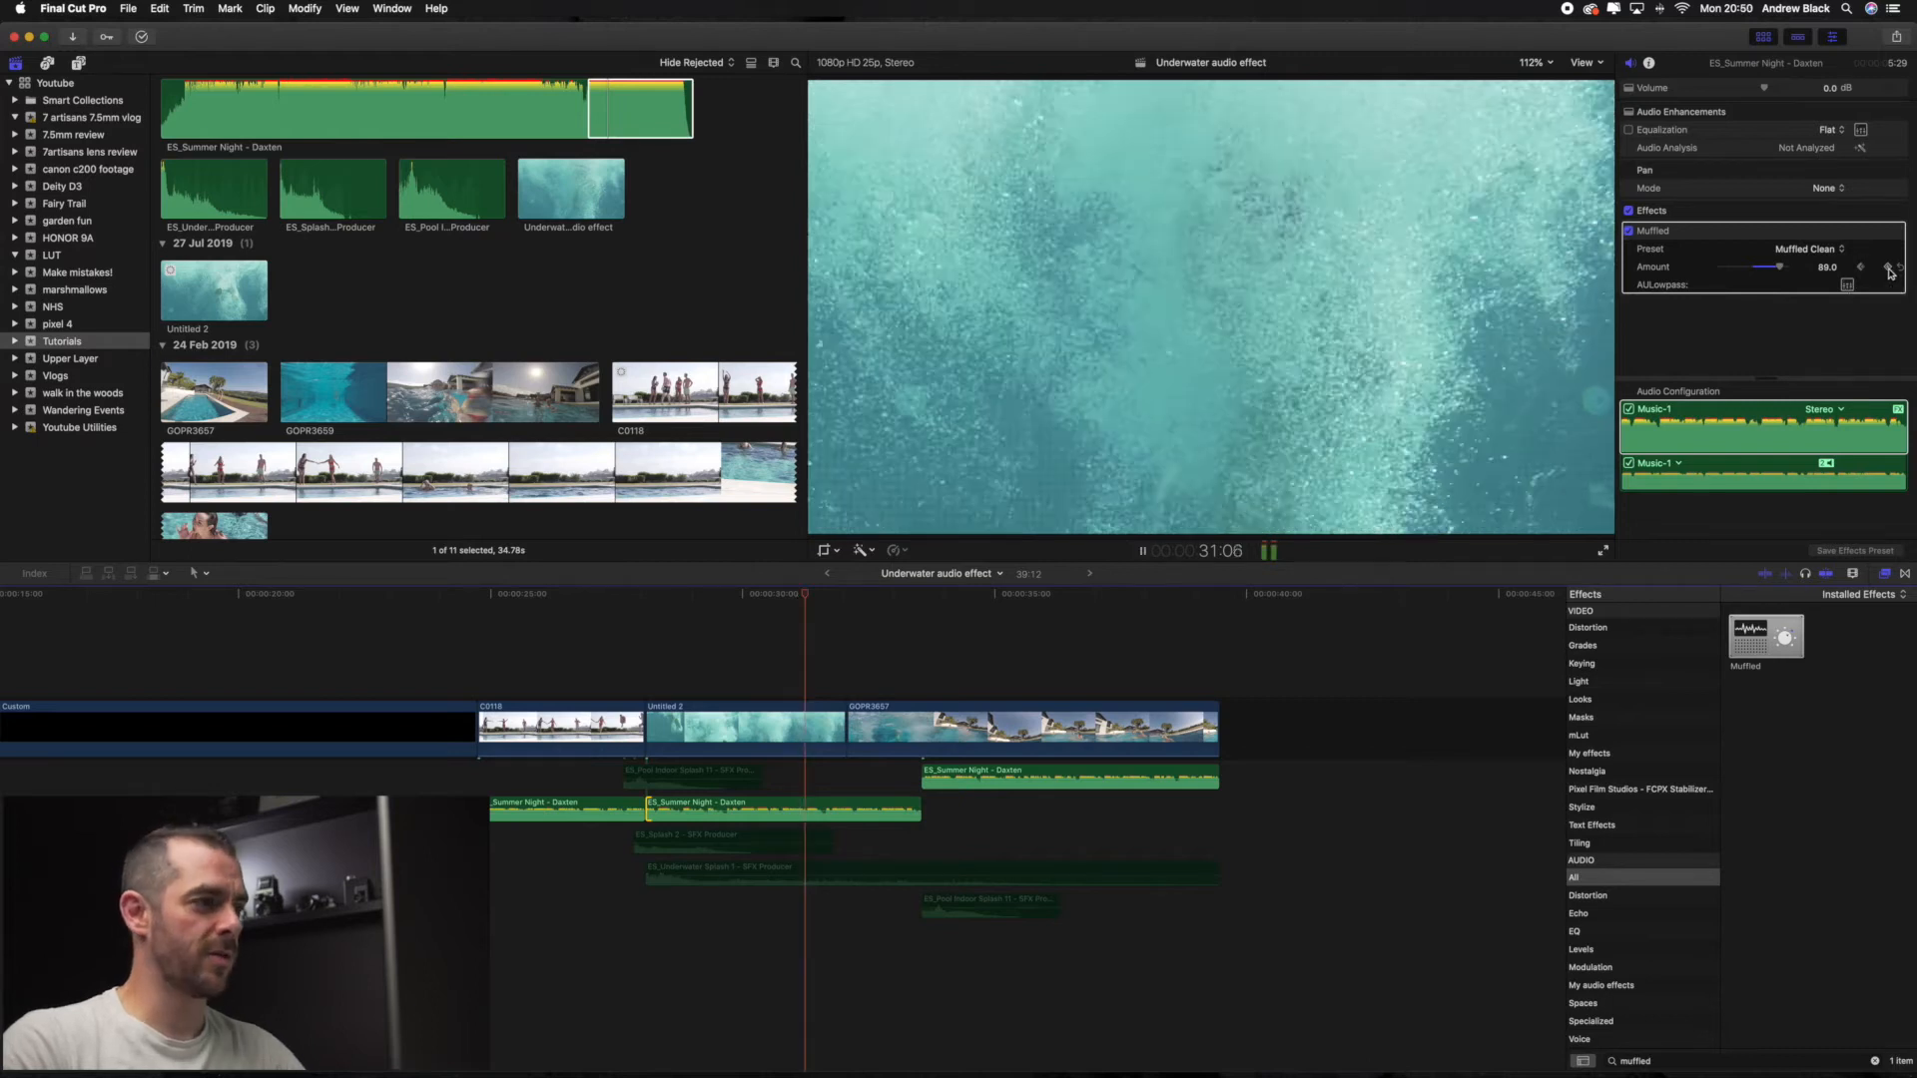
key("space")
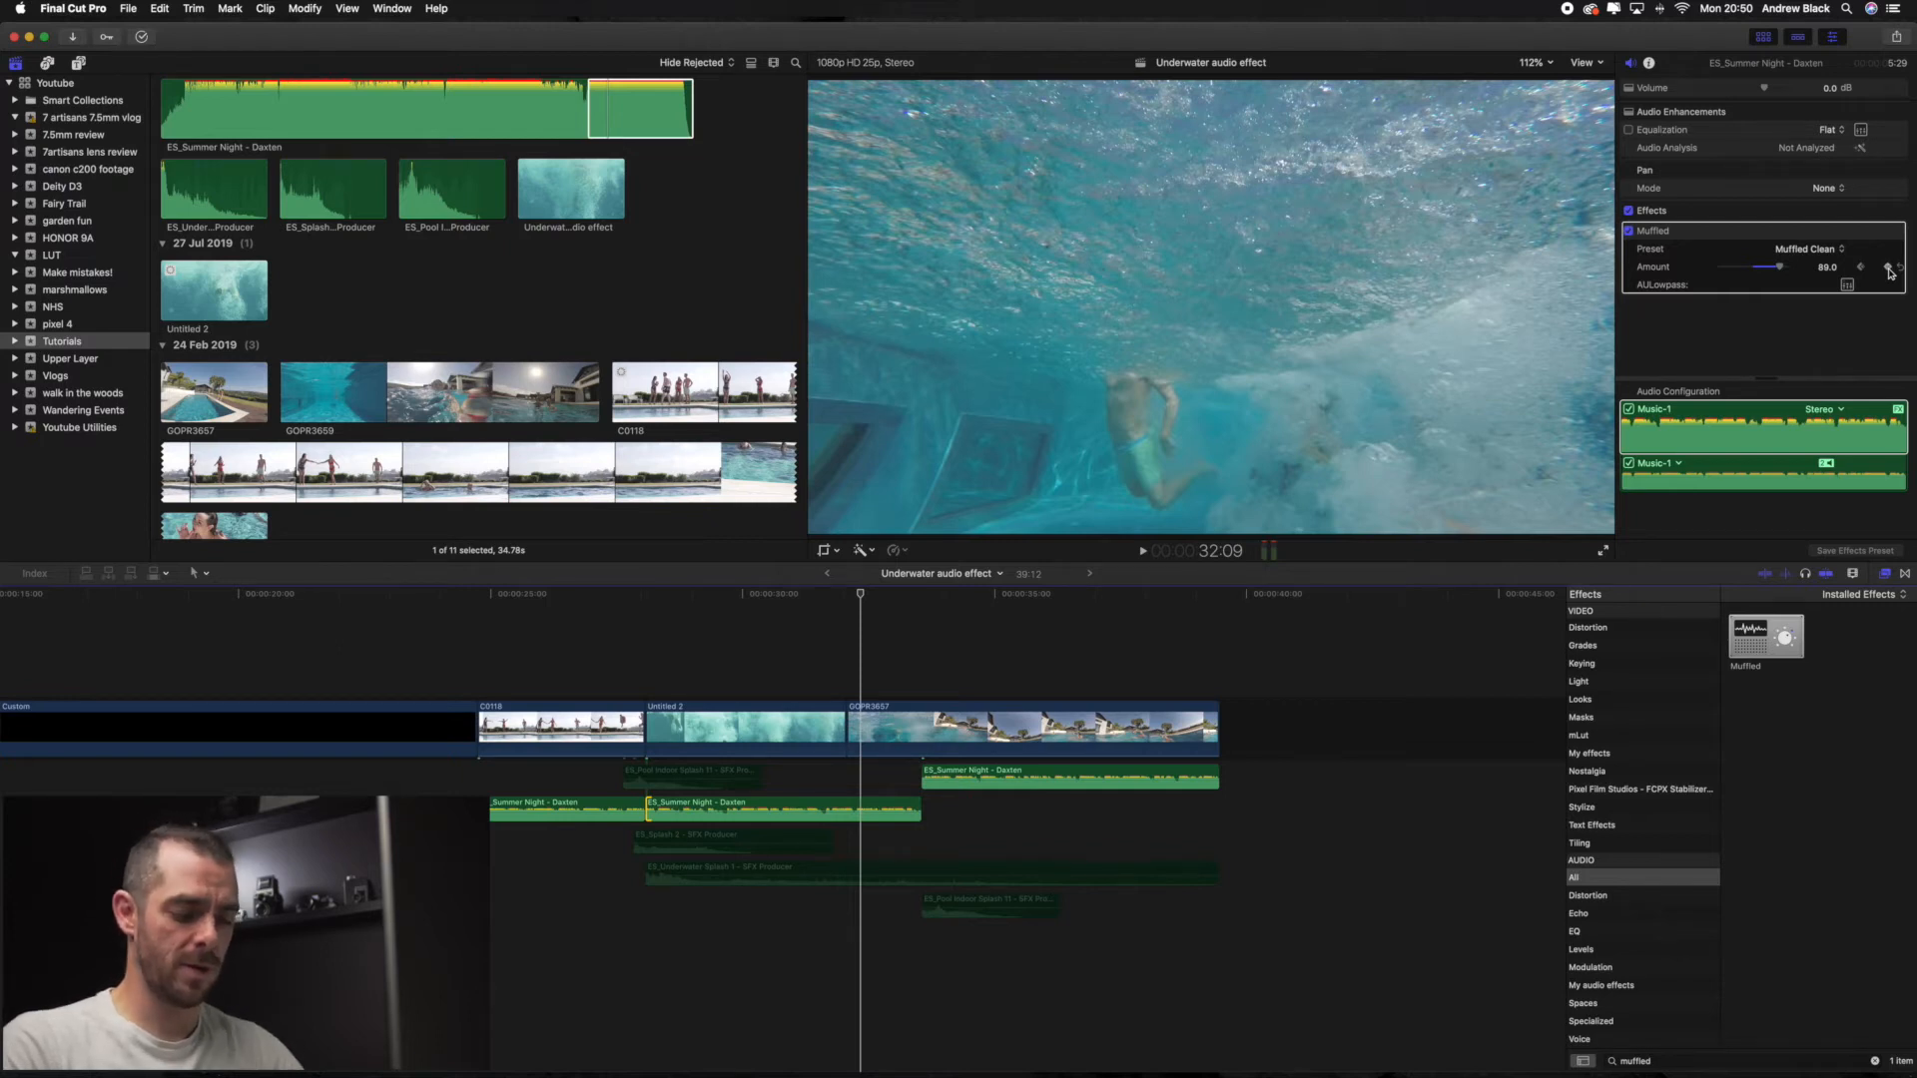
key("space")
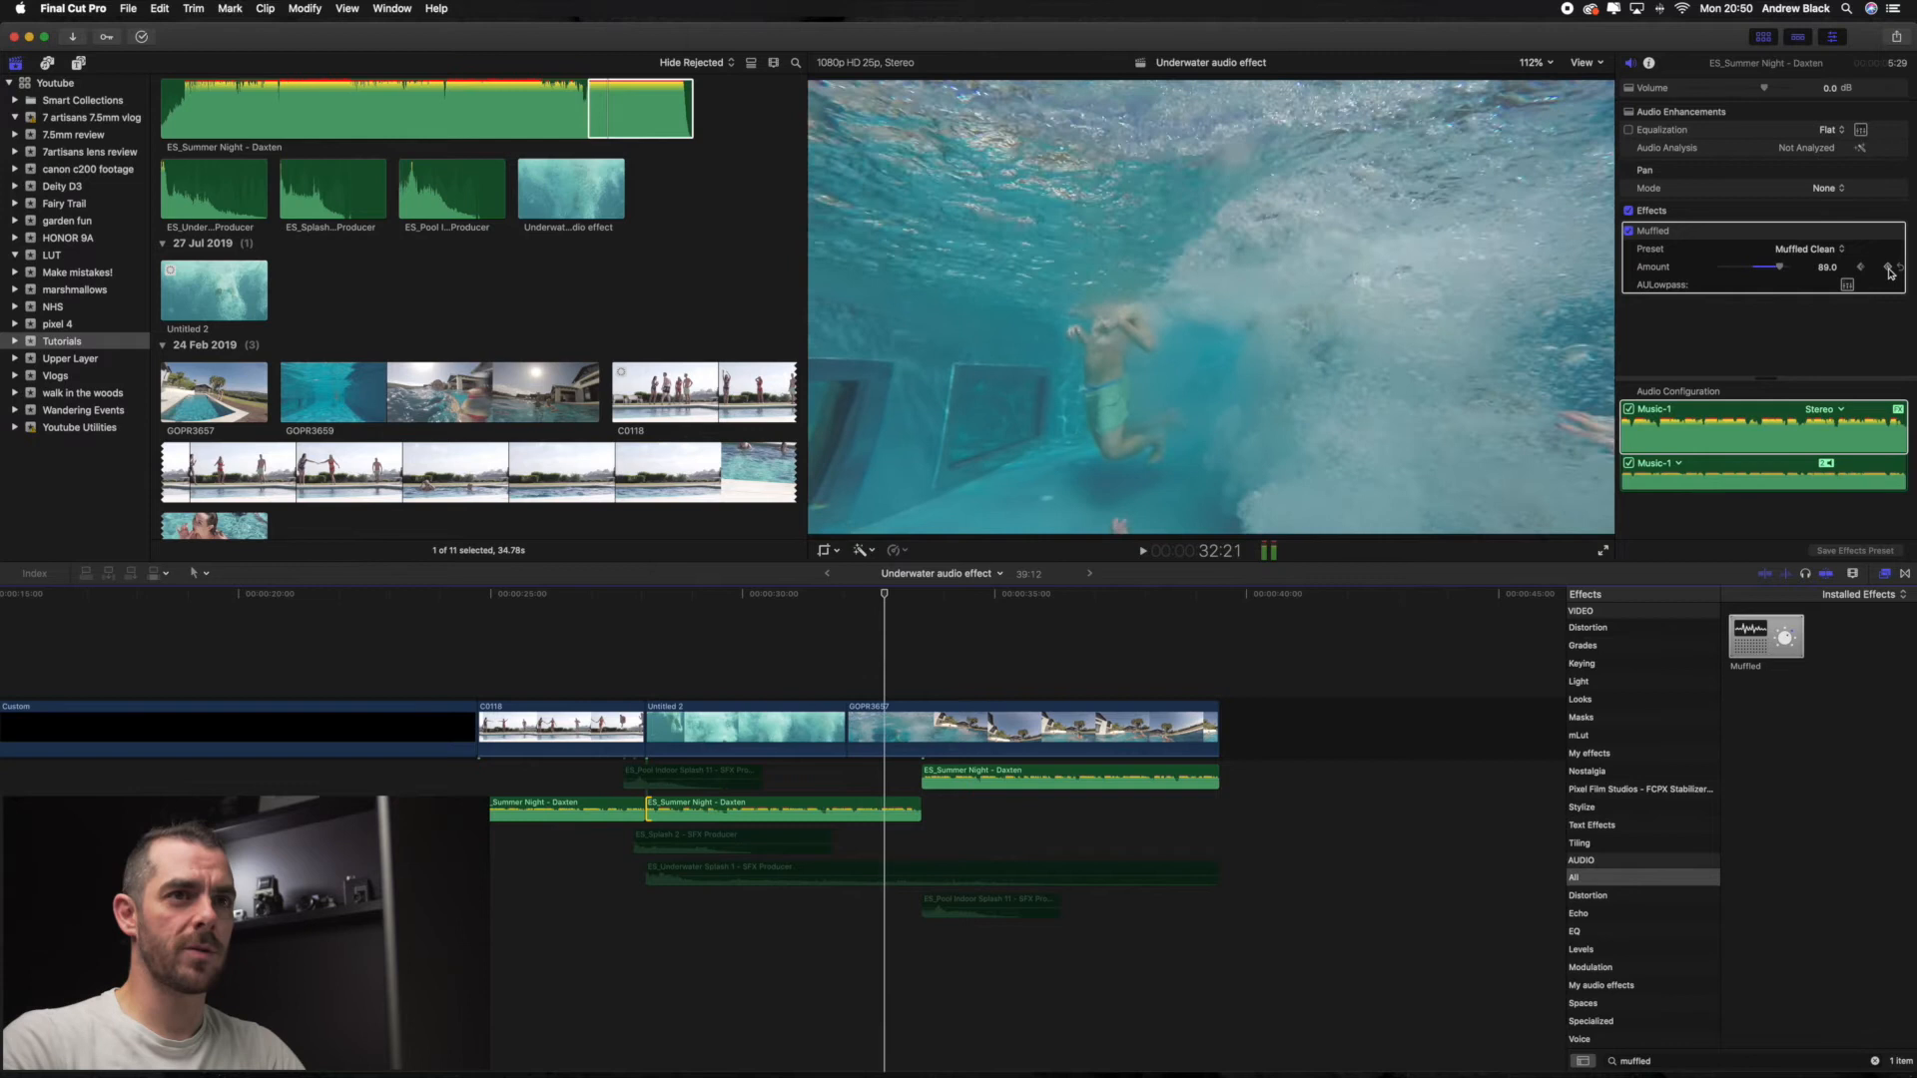
key("space")
left_click_drag(1778, 266, 1754, 270)
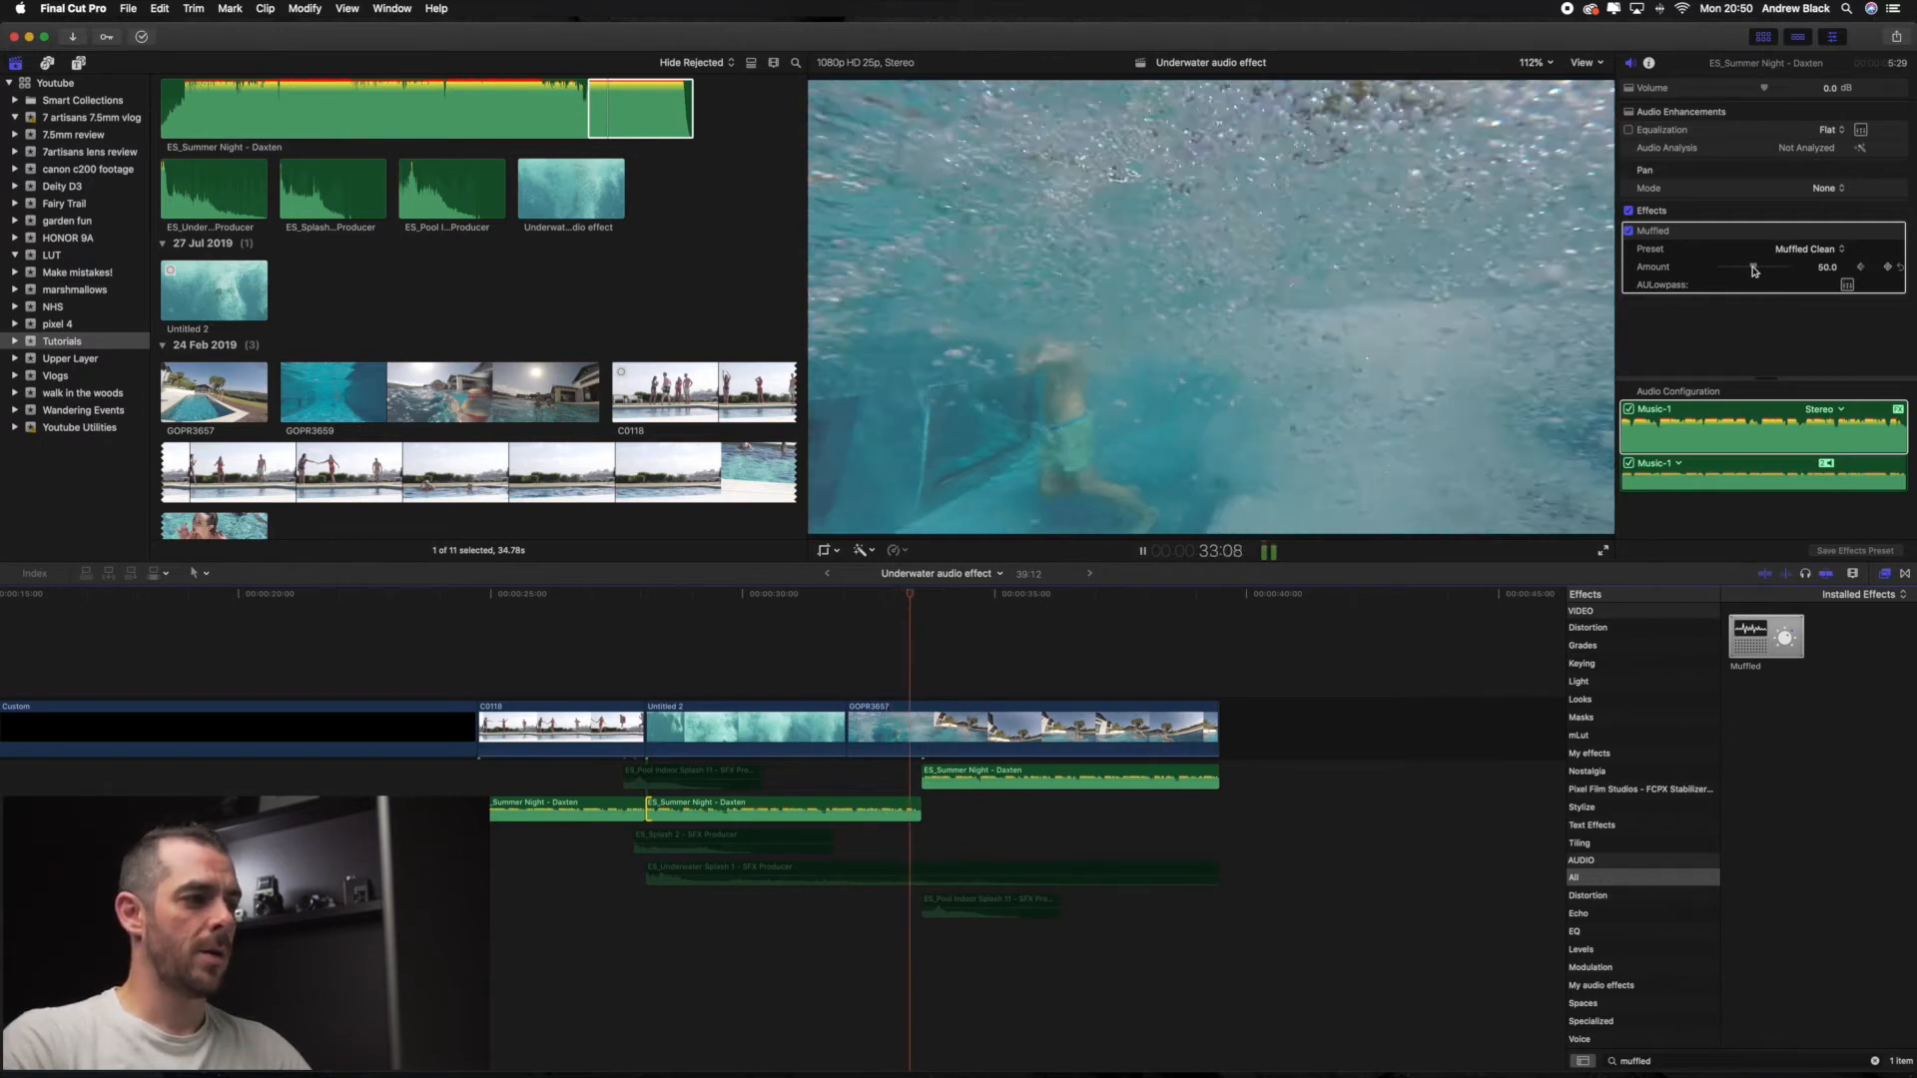
Keyframe the Muffled amount down to 0 at 33:14, where the underwater music section ends
key("Right")
key("Right")
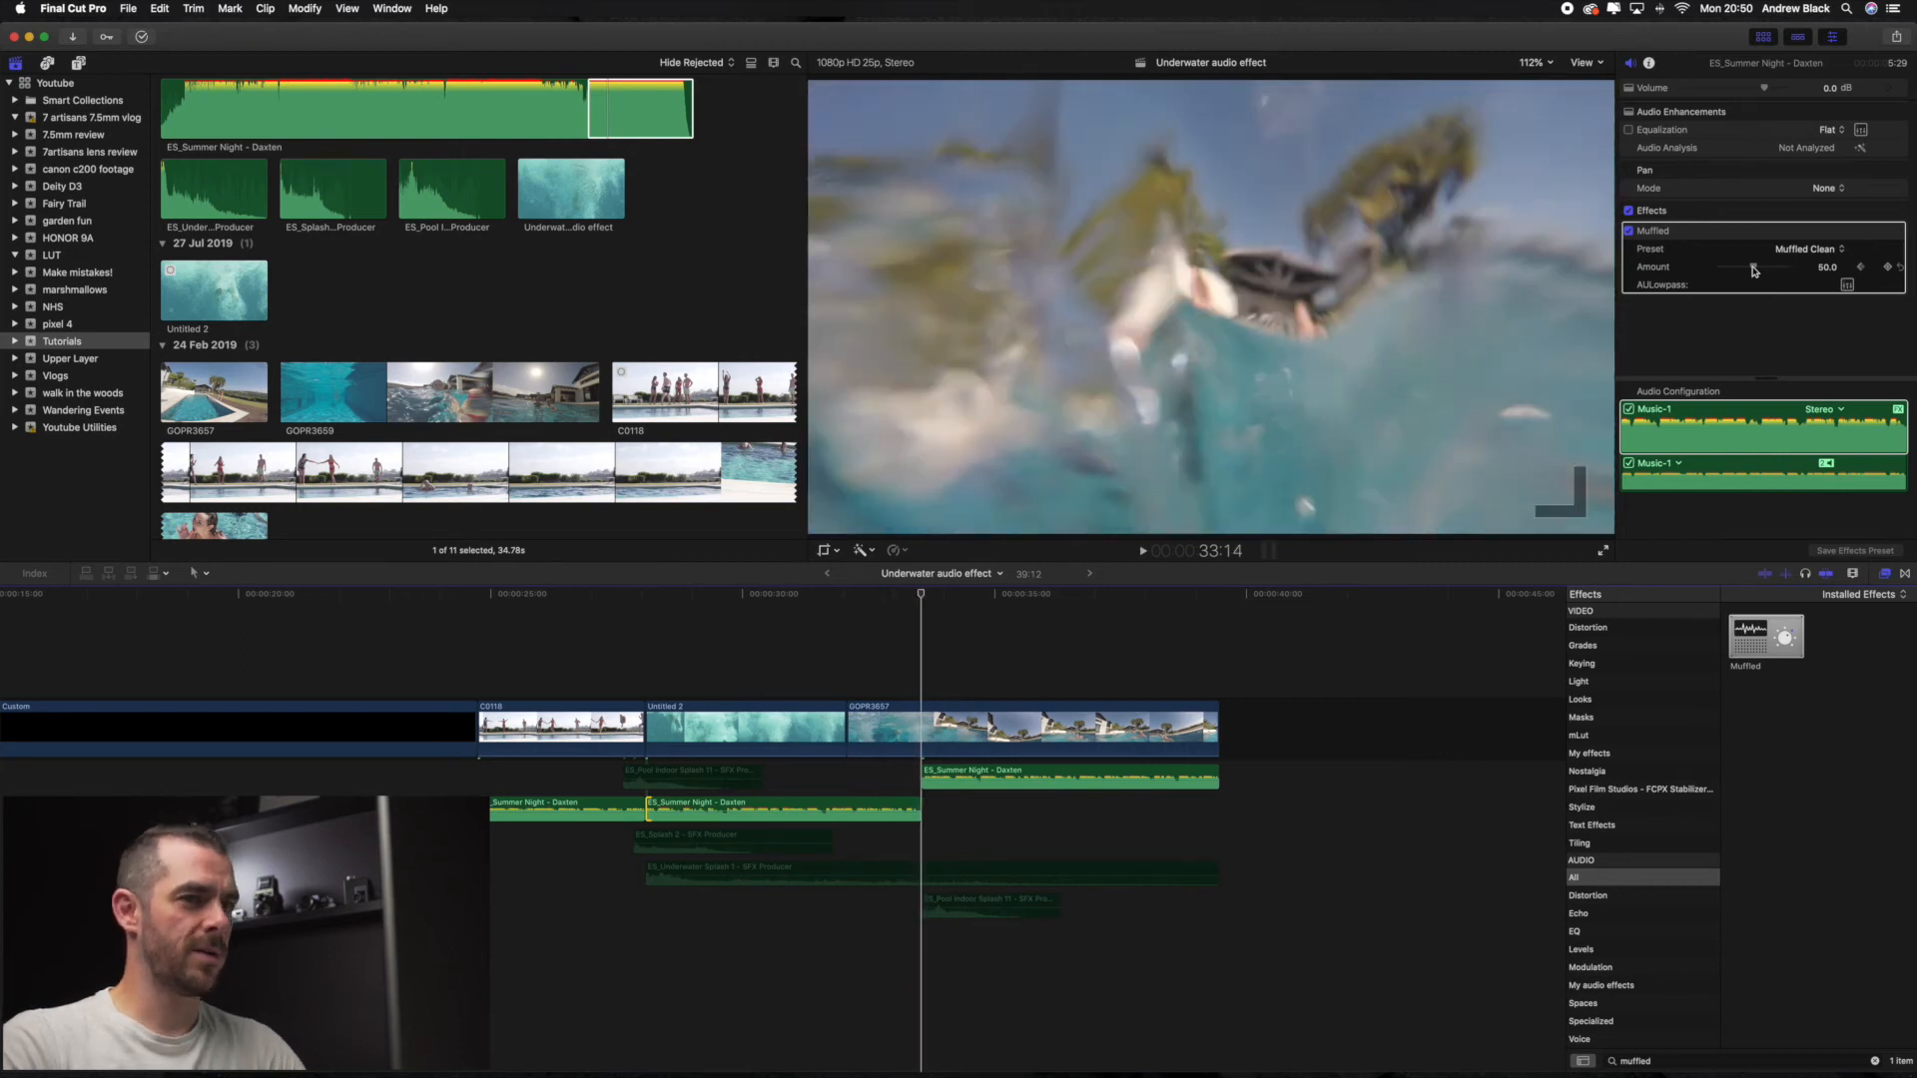
left_click(1891, 269)
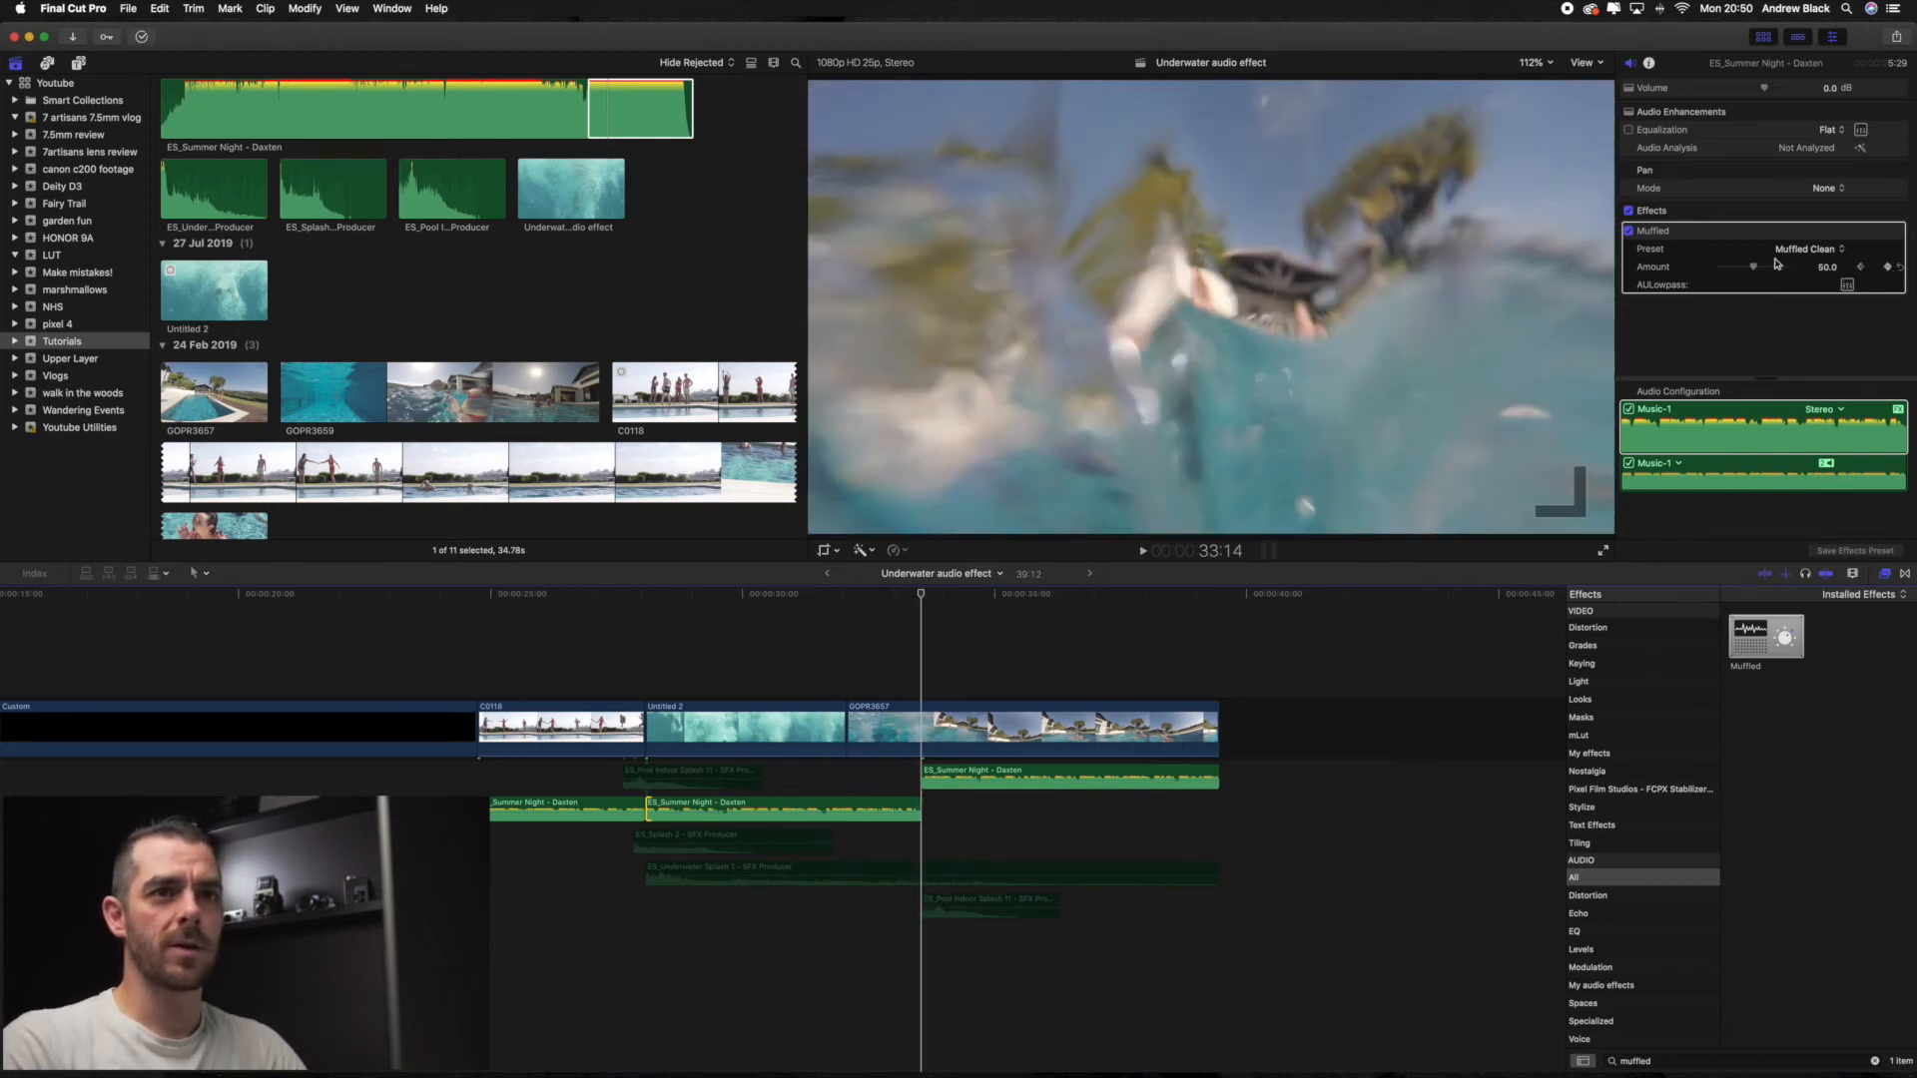
left_click(1753, 268)
left_click_drag(1753, 272, 1702, 267)
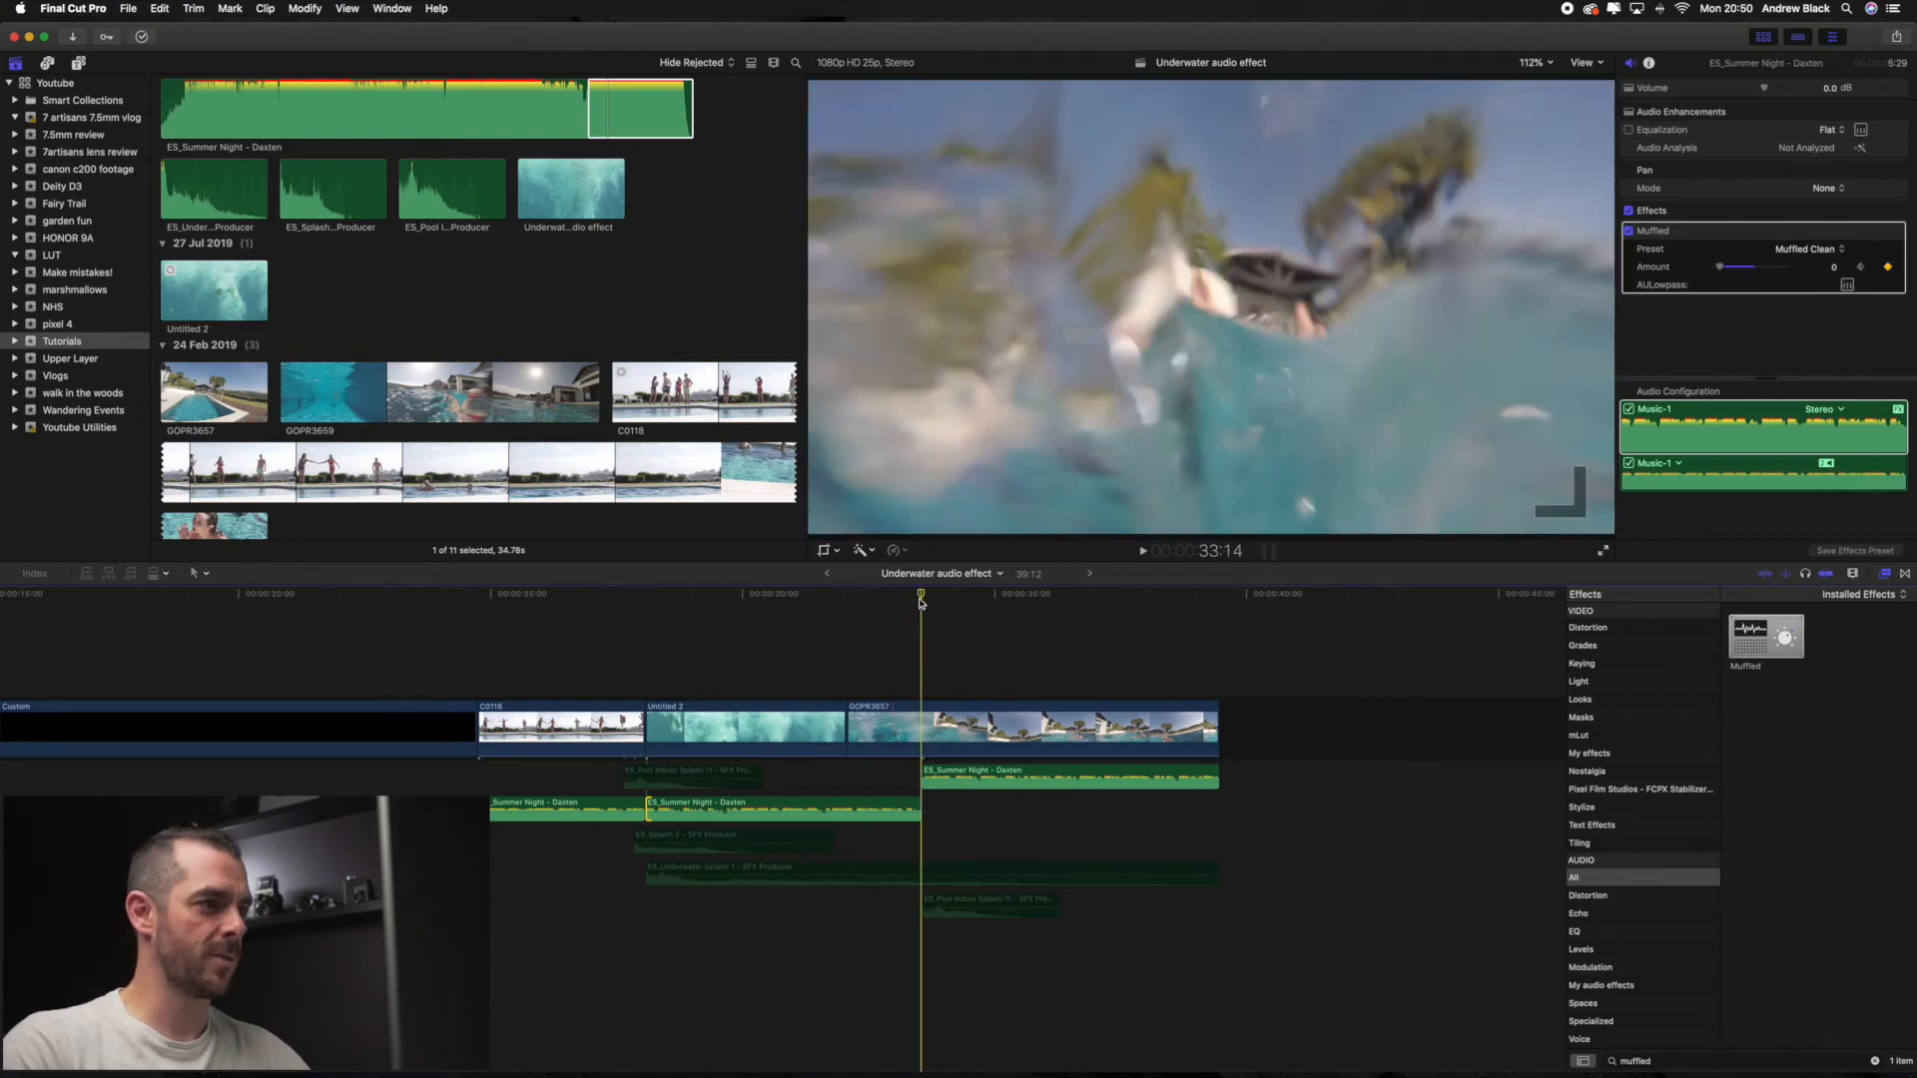
Play the timeline from about 27:04 through the underwater section and past the surfacing cut to hear the Muffled transition
left_click_drag(920, 596, 600, 615)
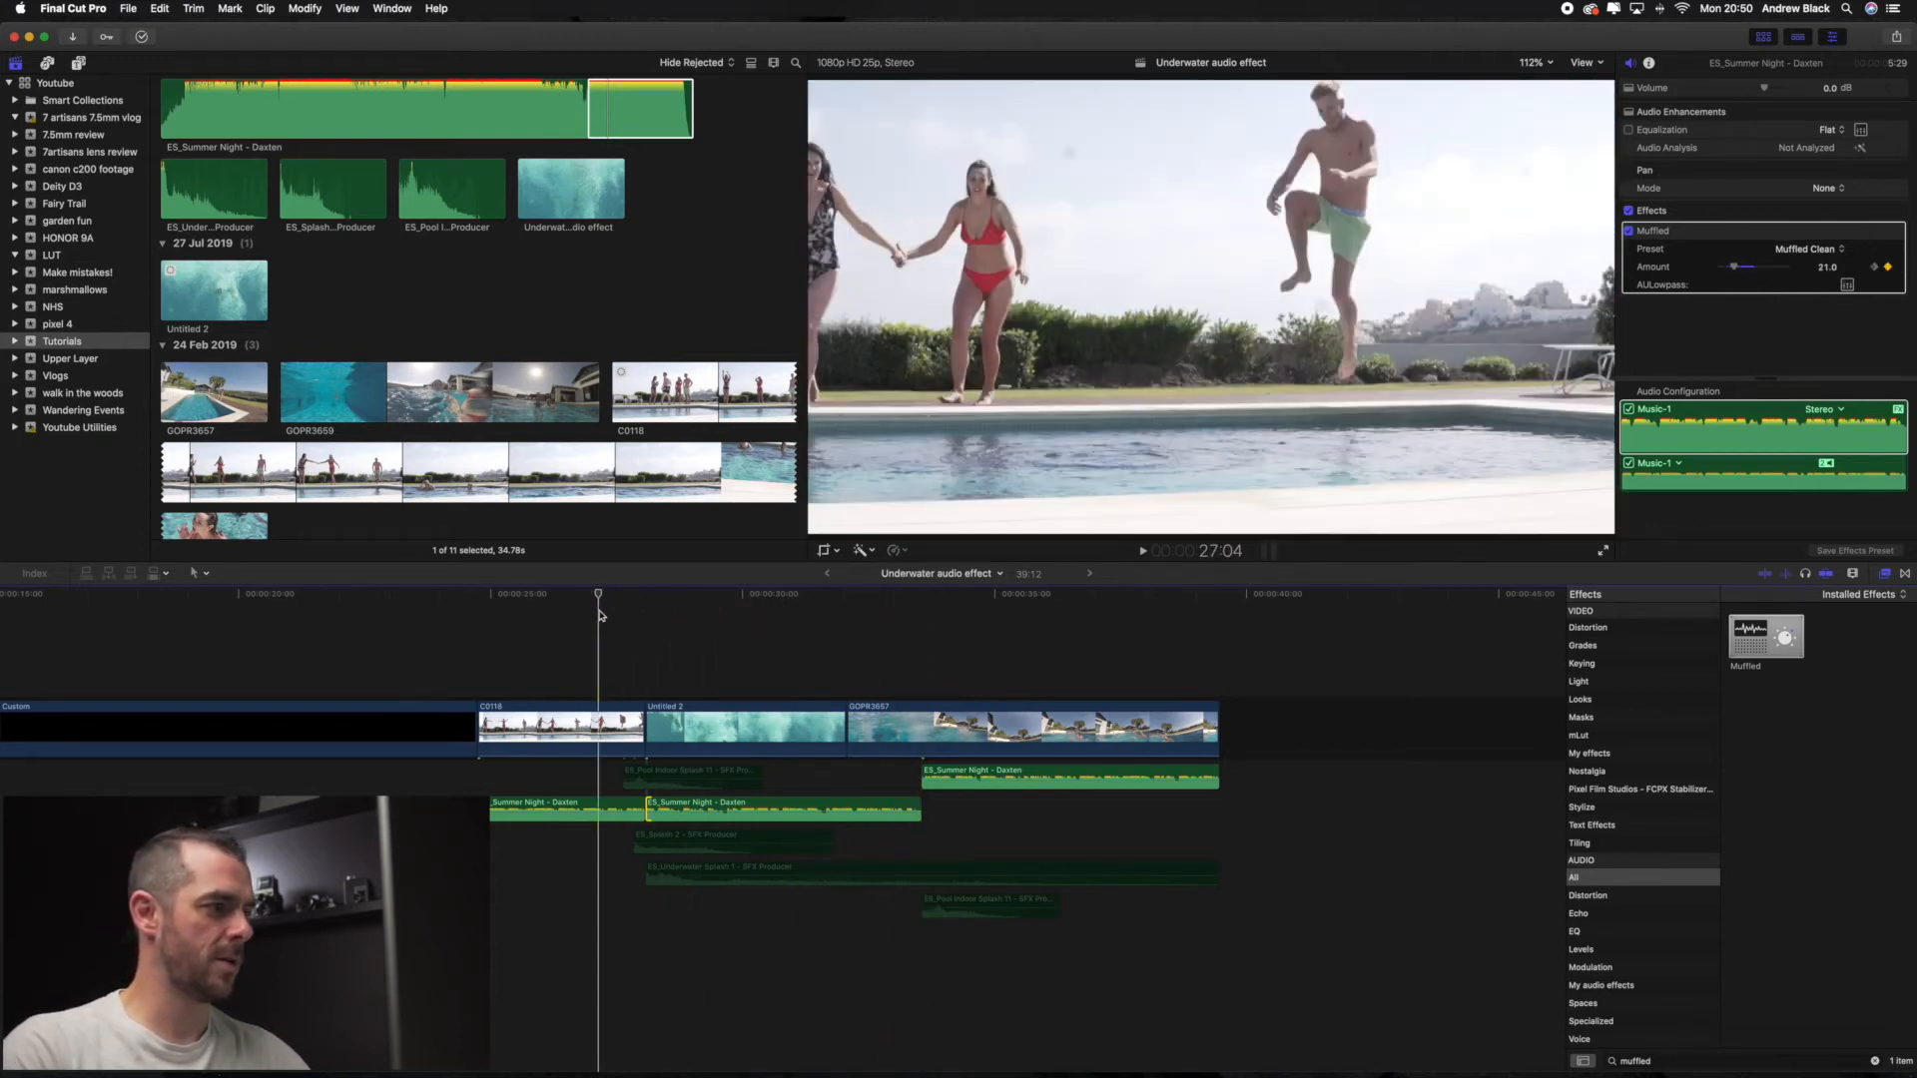
key("space")
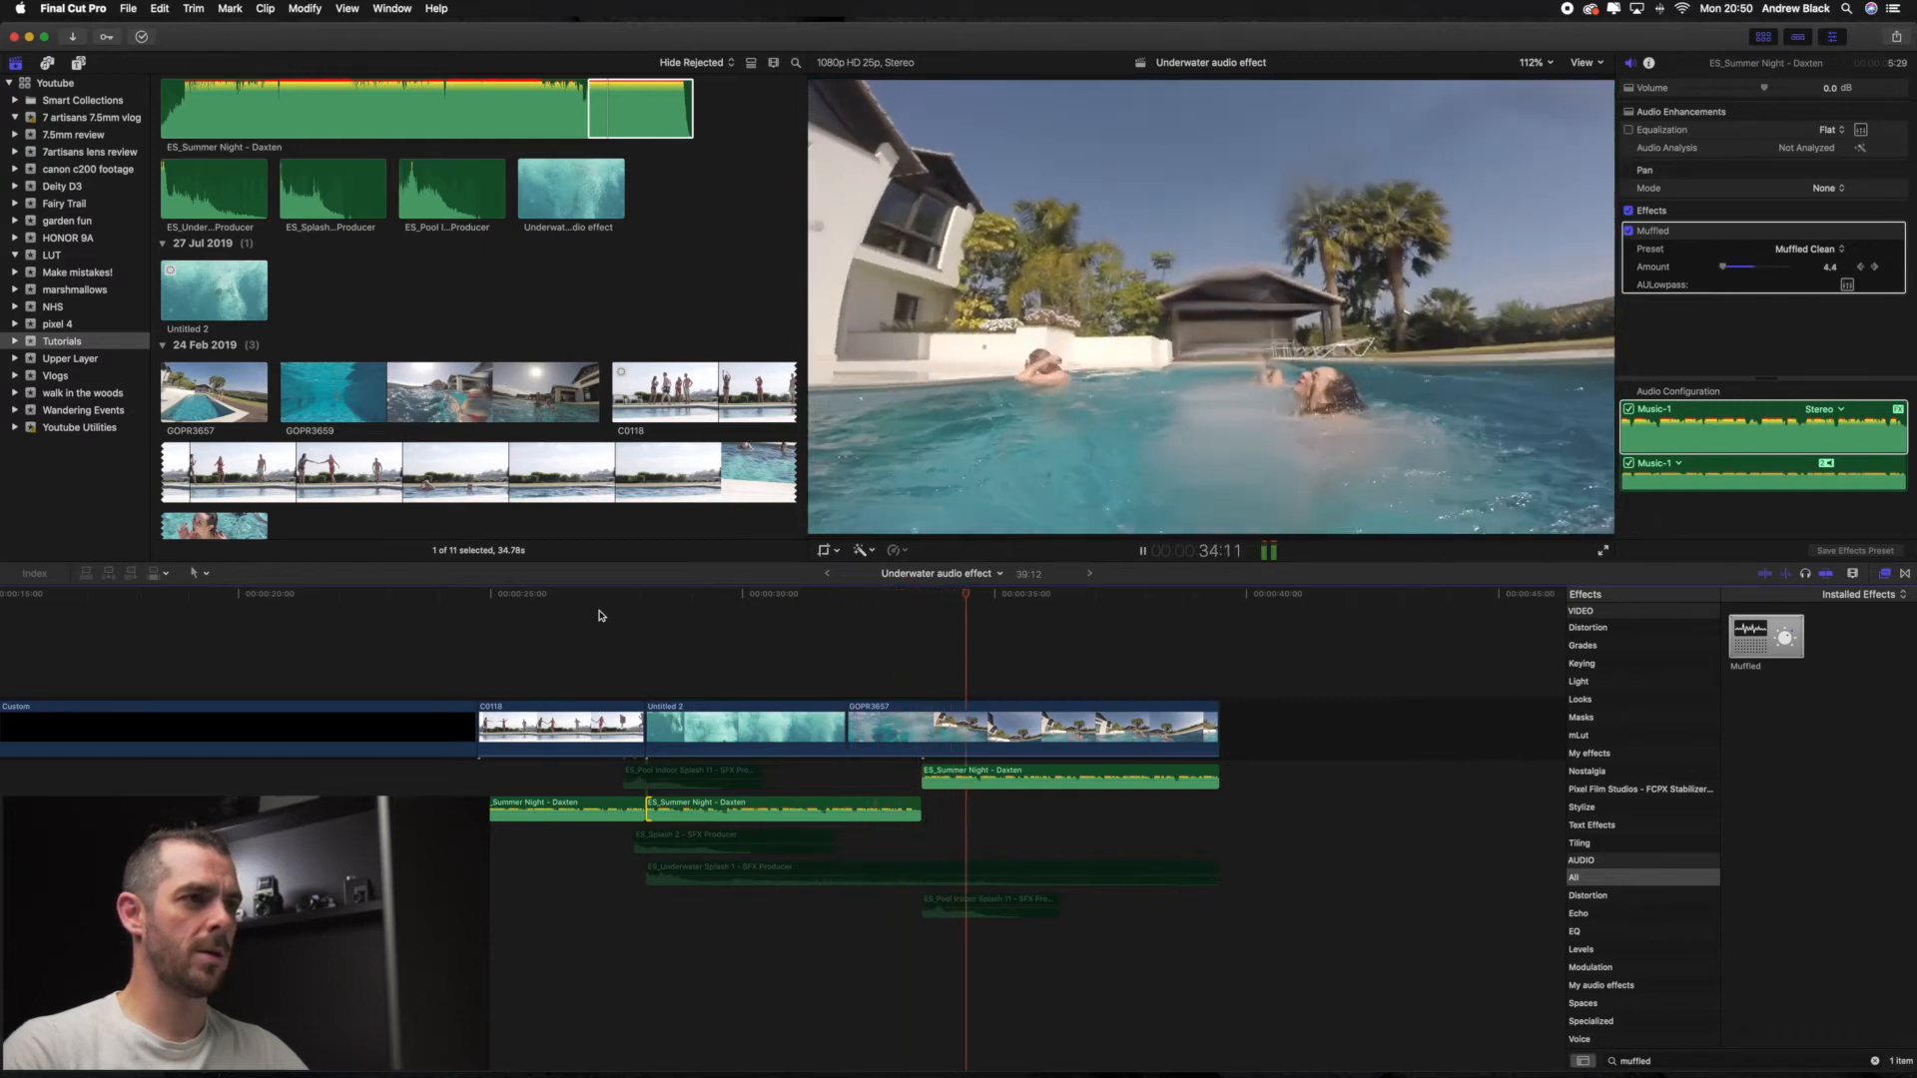
key("space")
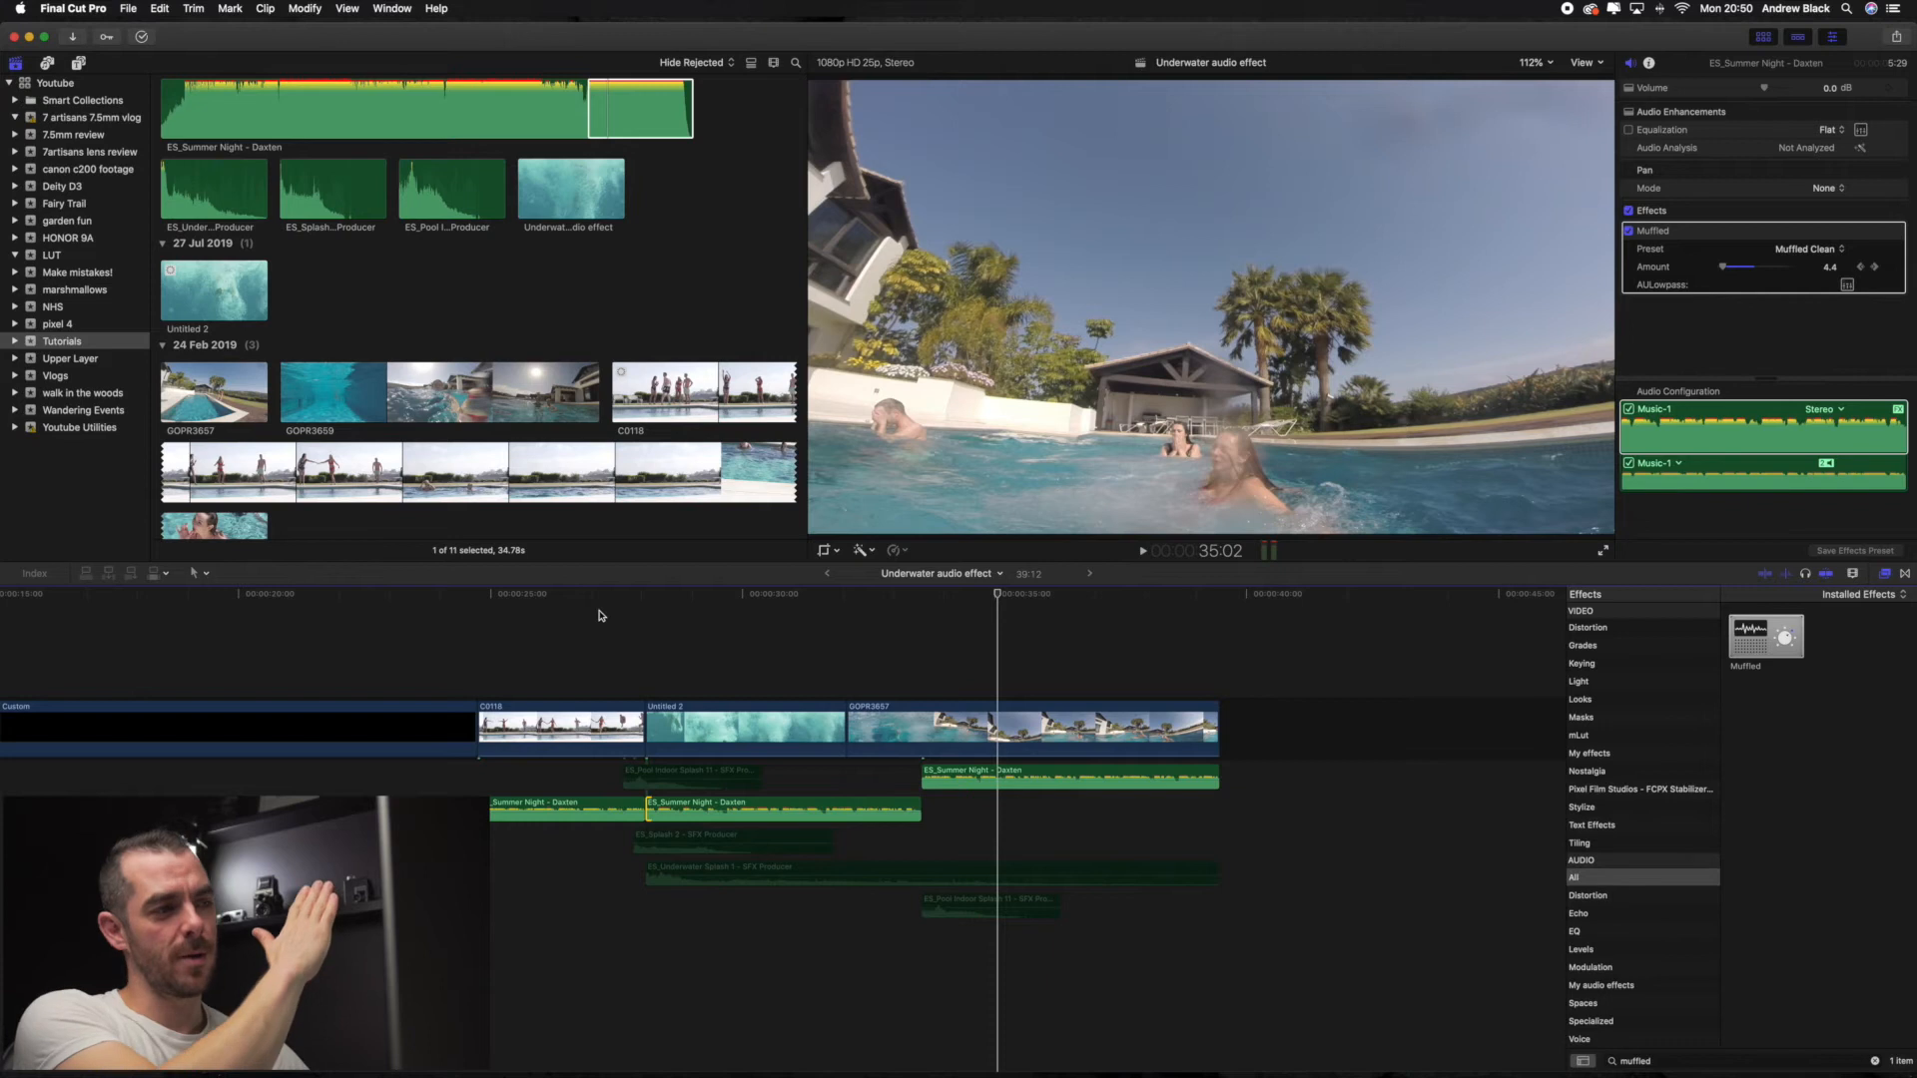
Show the audio animation of the underwater music section and expand its Muffled Amount keyframe curve
left_click(705, 811)
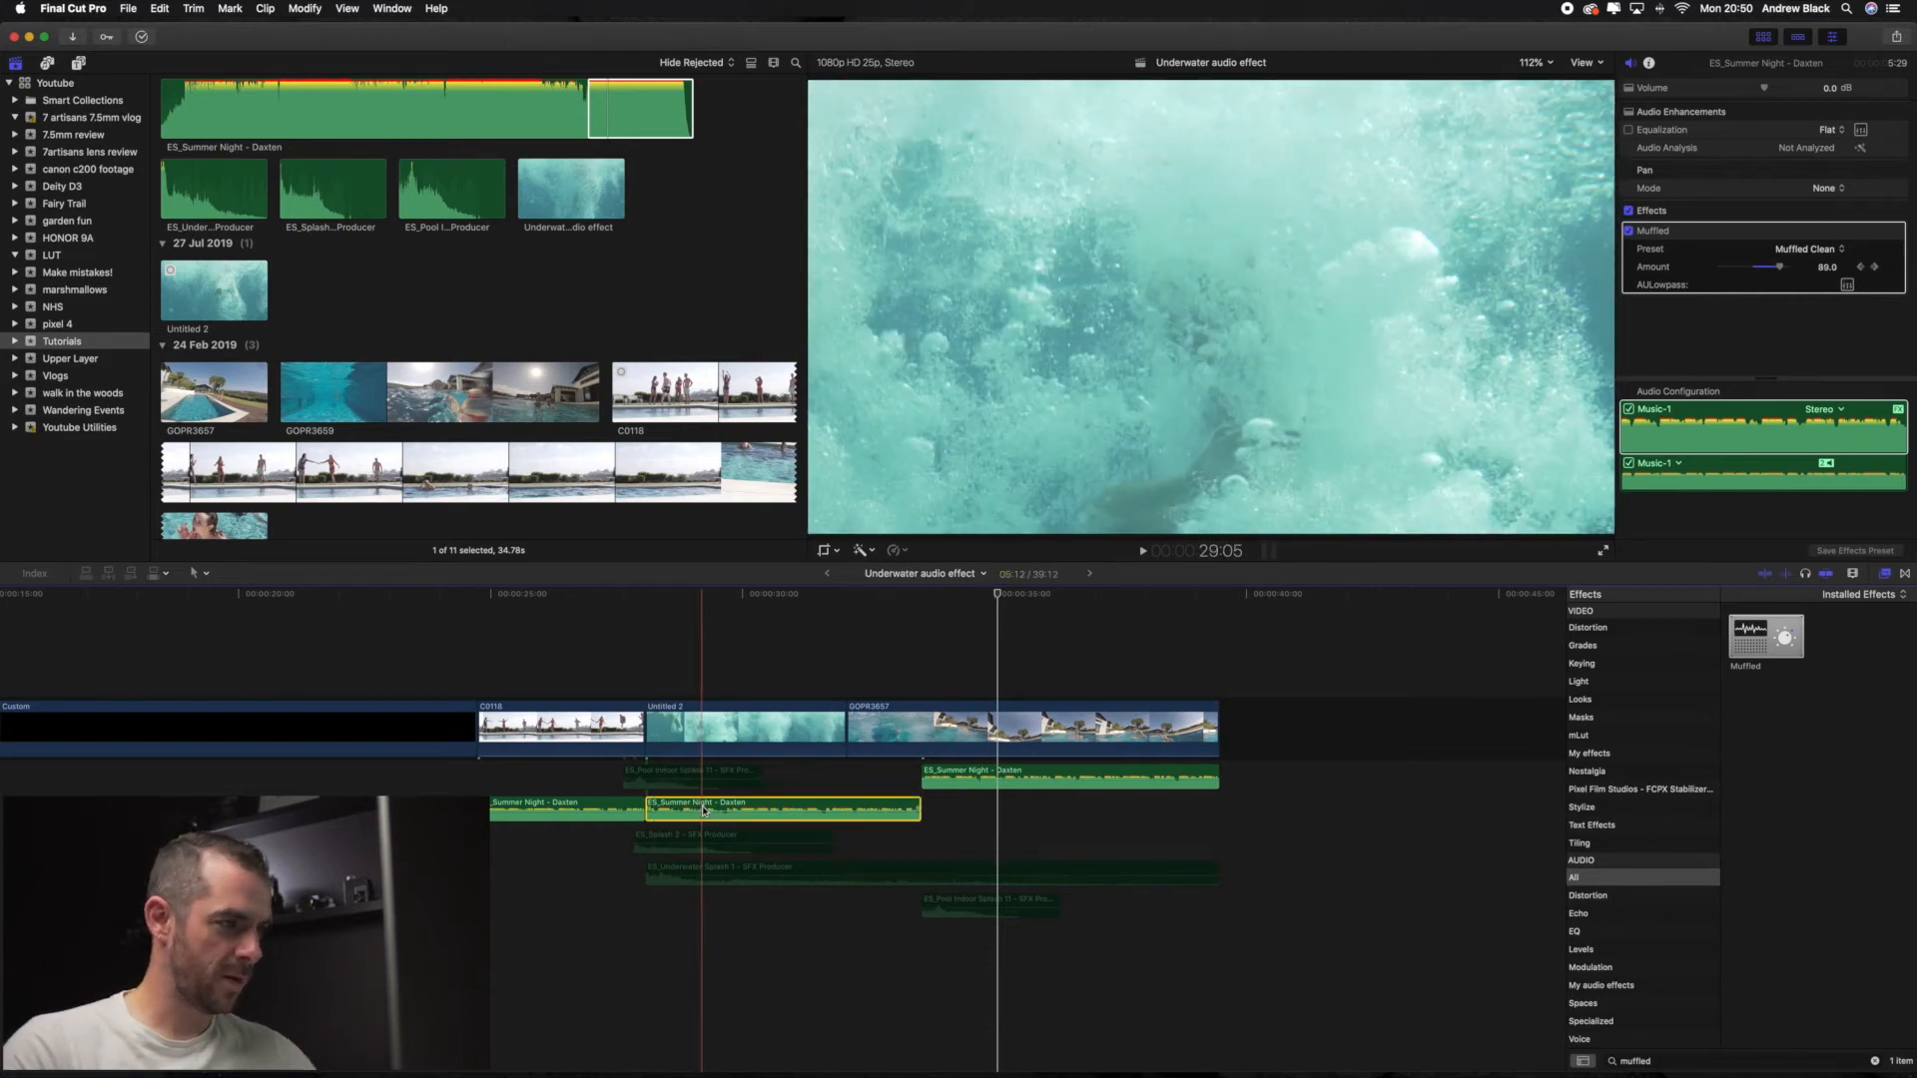
key("ctrl+a")
left_click(911, 852)
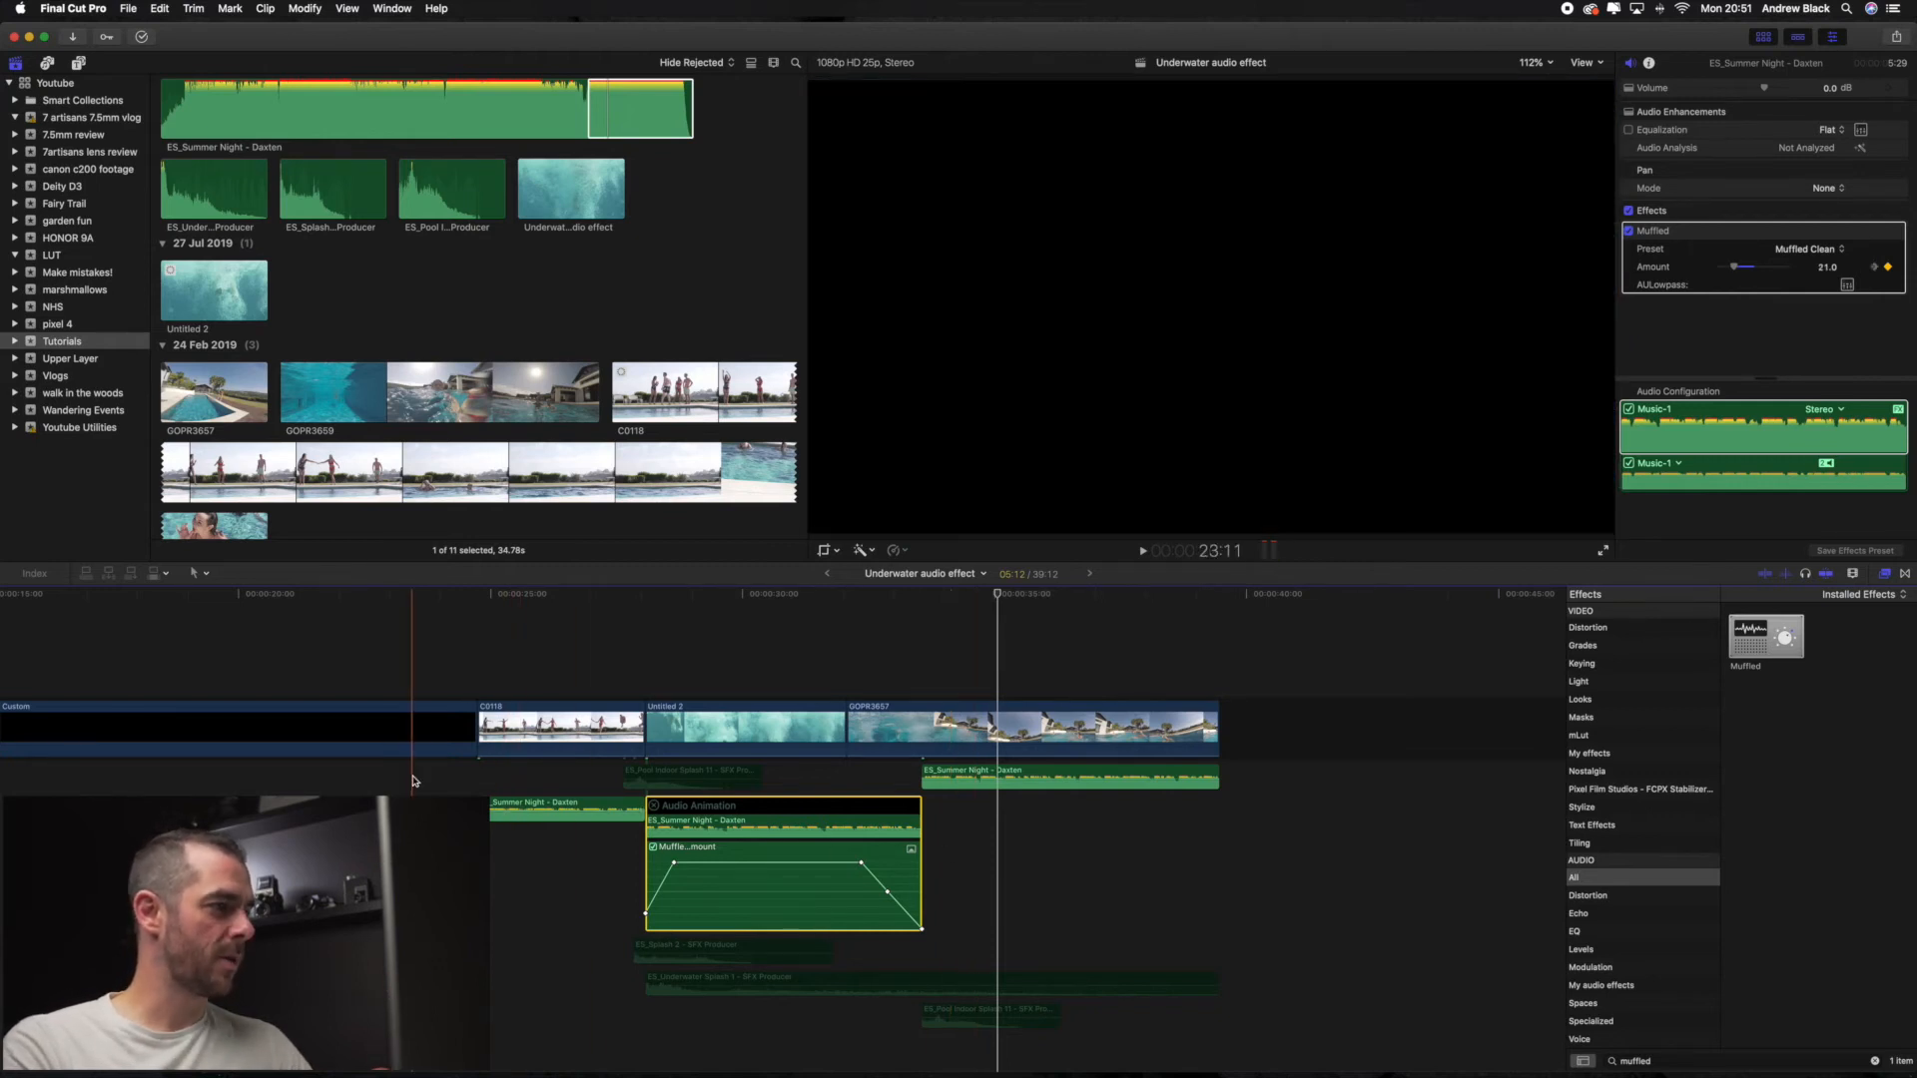
Enable the ES_Pool Indoor Splash 11 sound effect placed at the cut from the poolside jump to the underwater shot
left_click(623, 775)
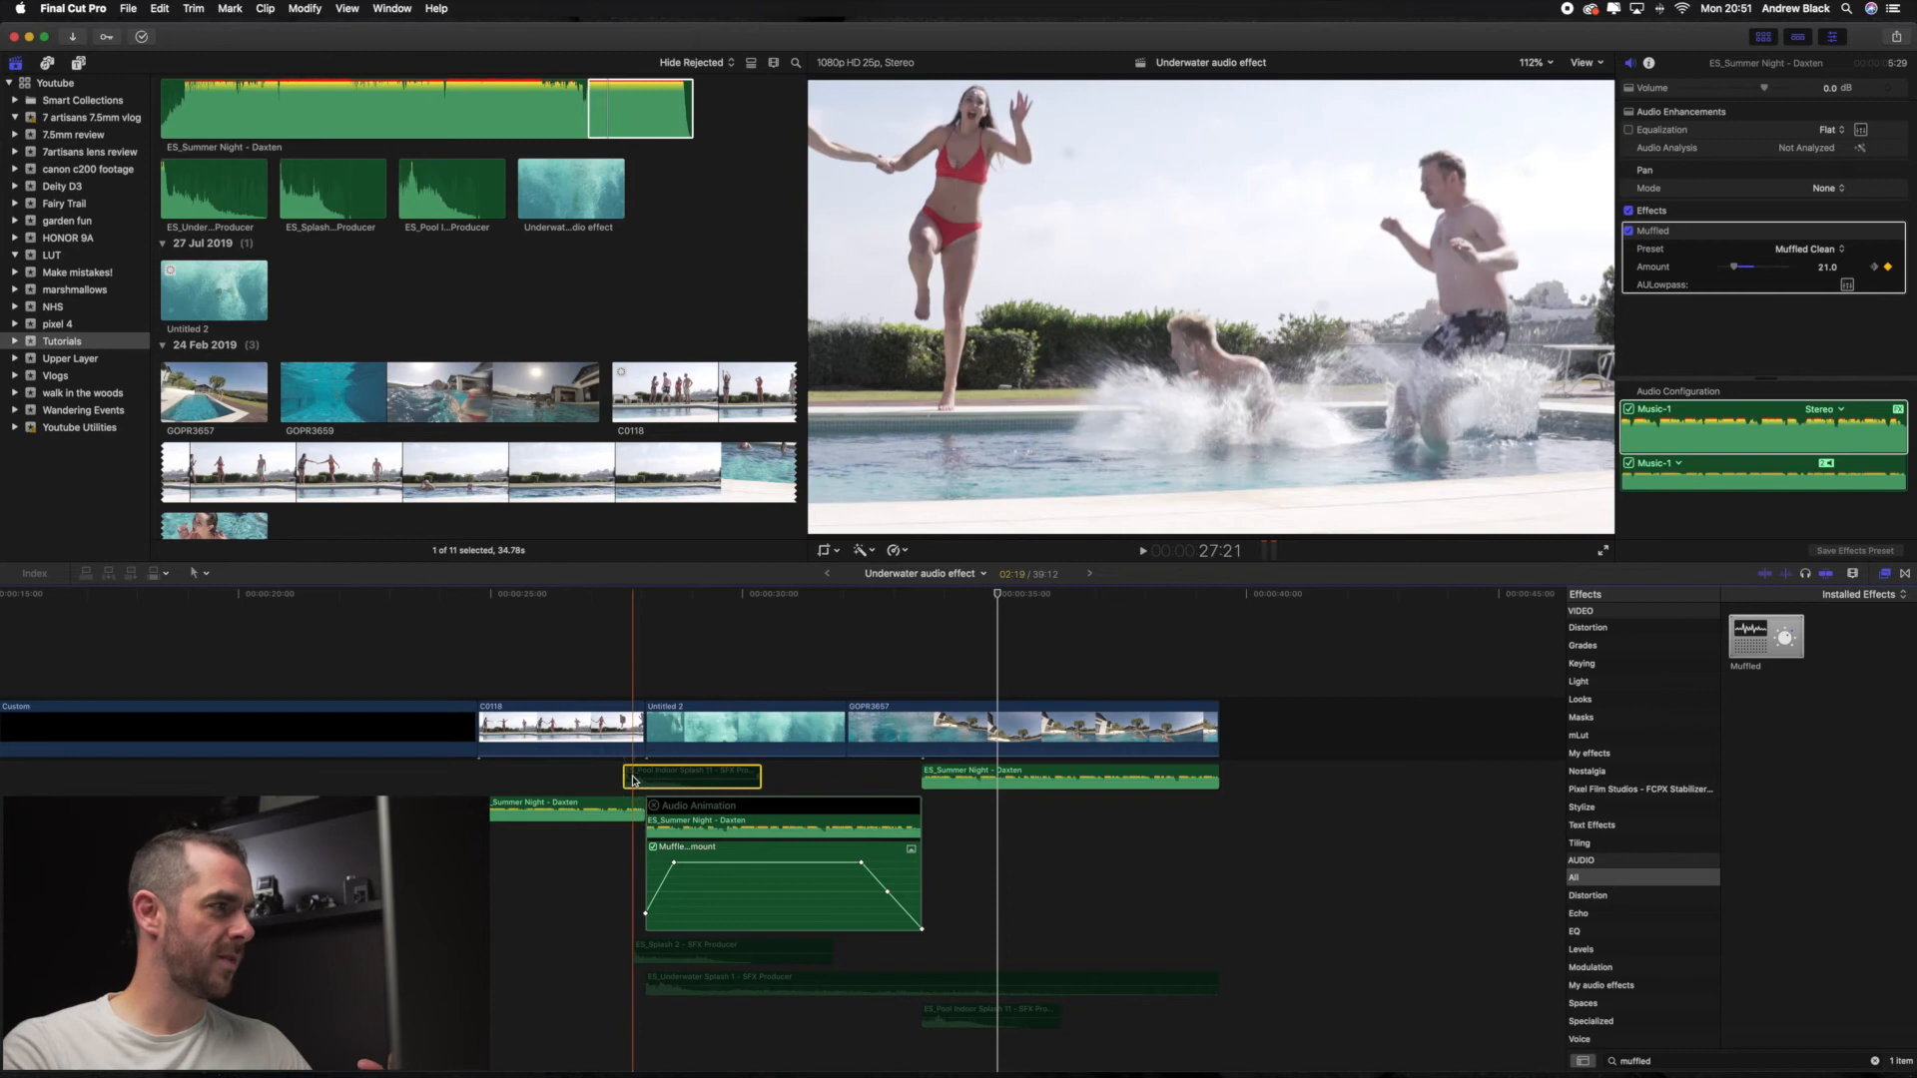
scroll(385, 256, "up", 3)
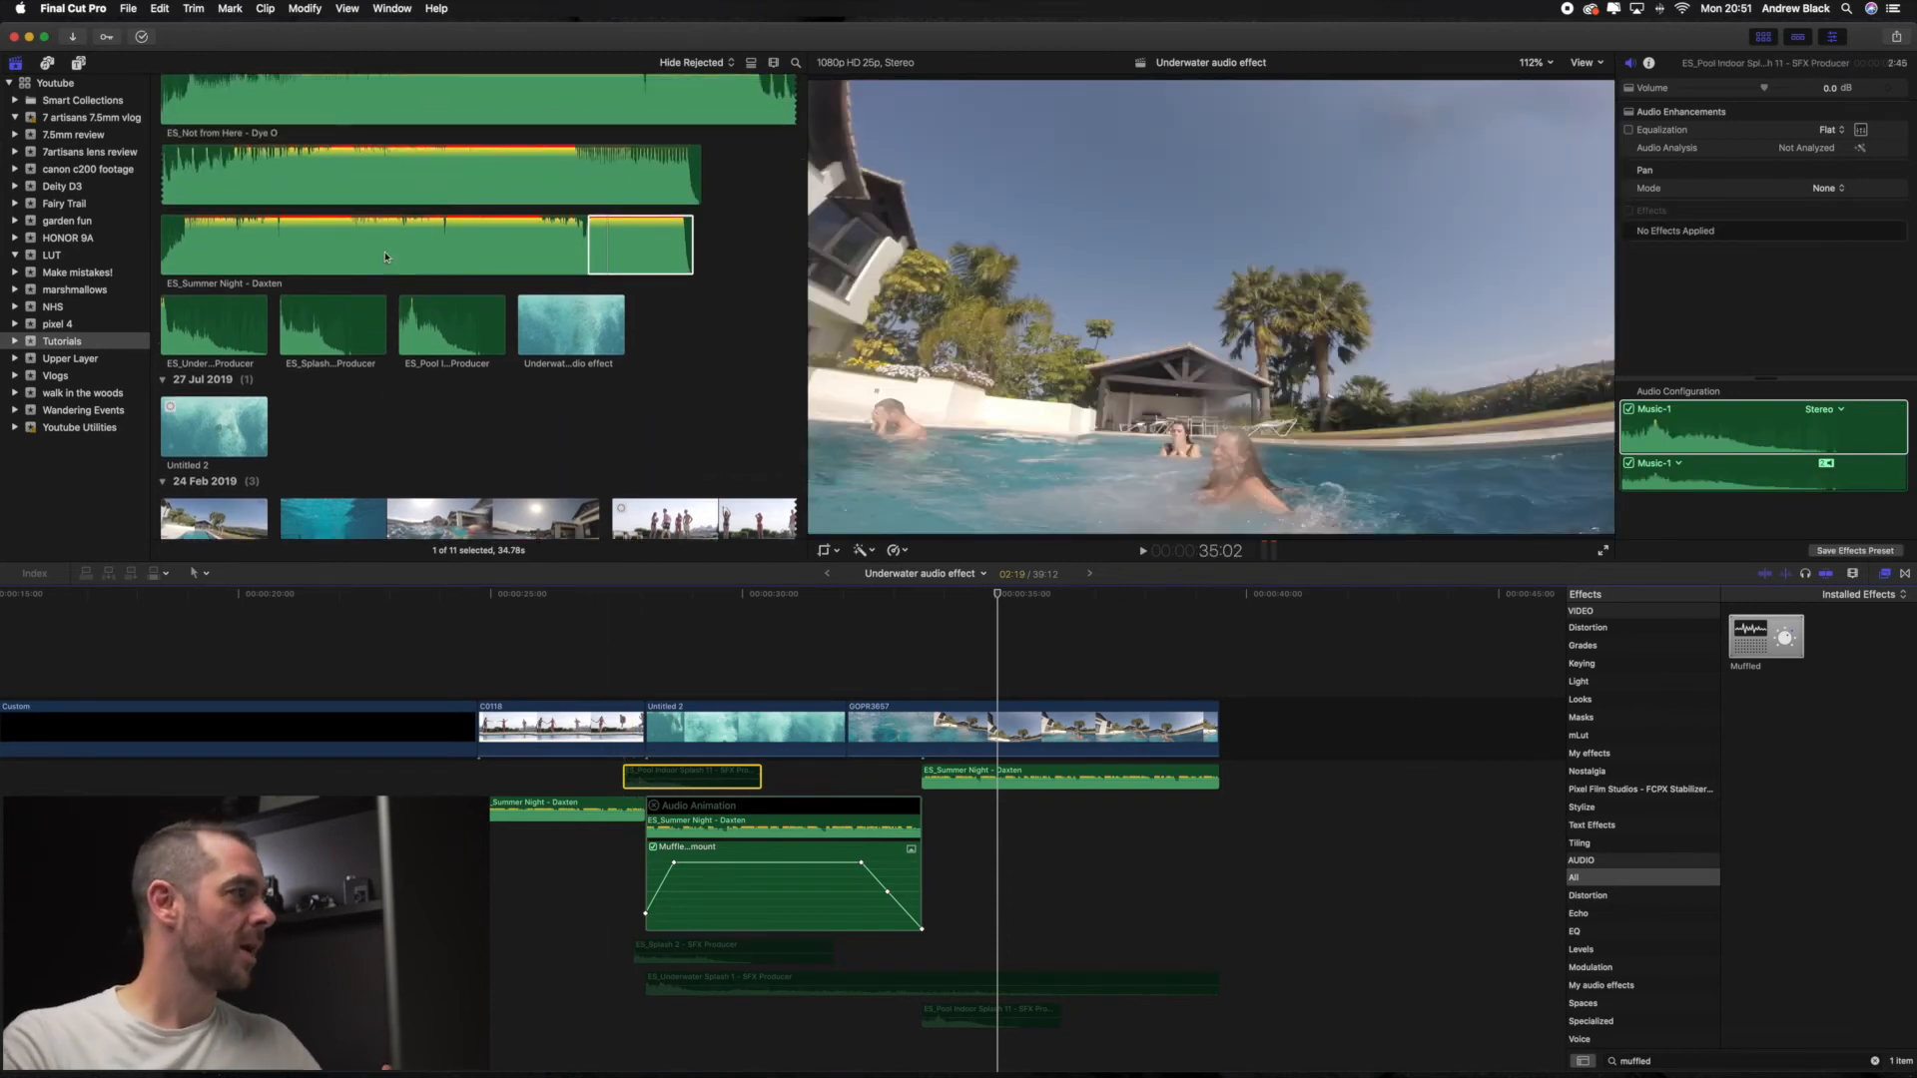
left_click(350, 258)
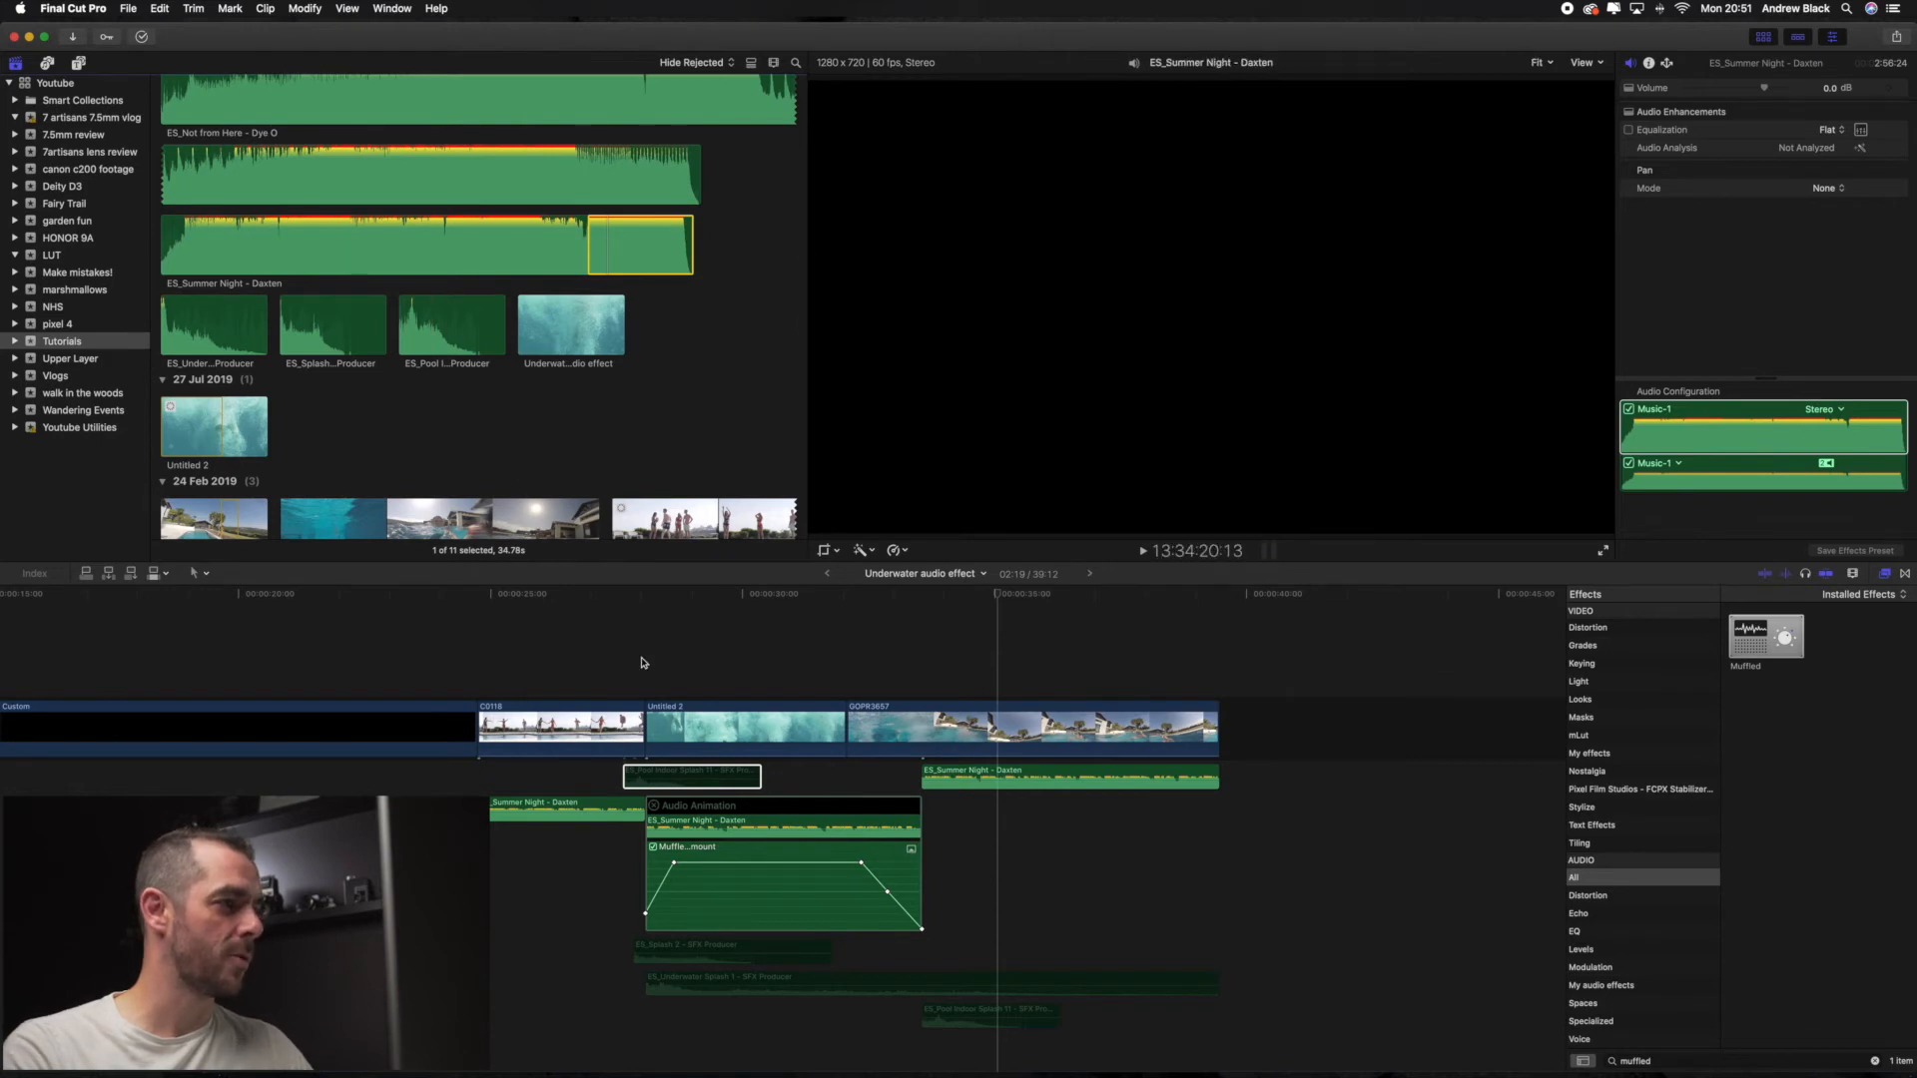
left_click(635, 769)
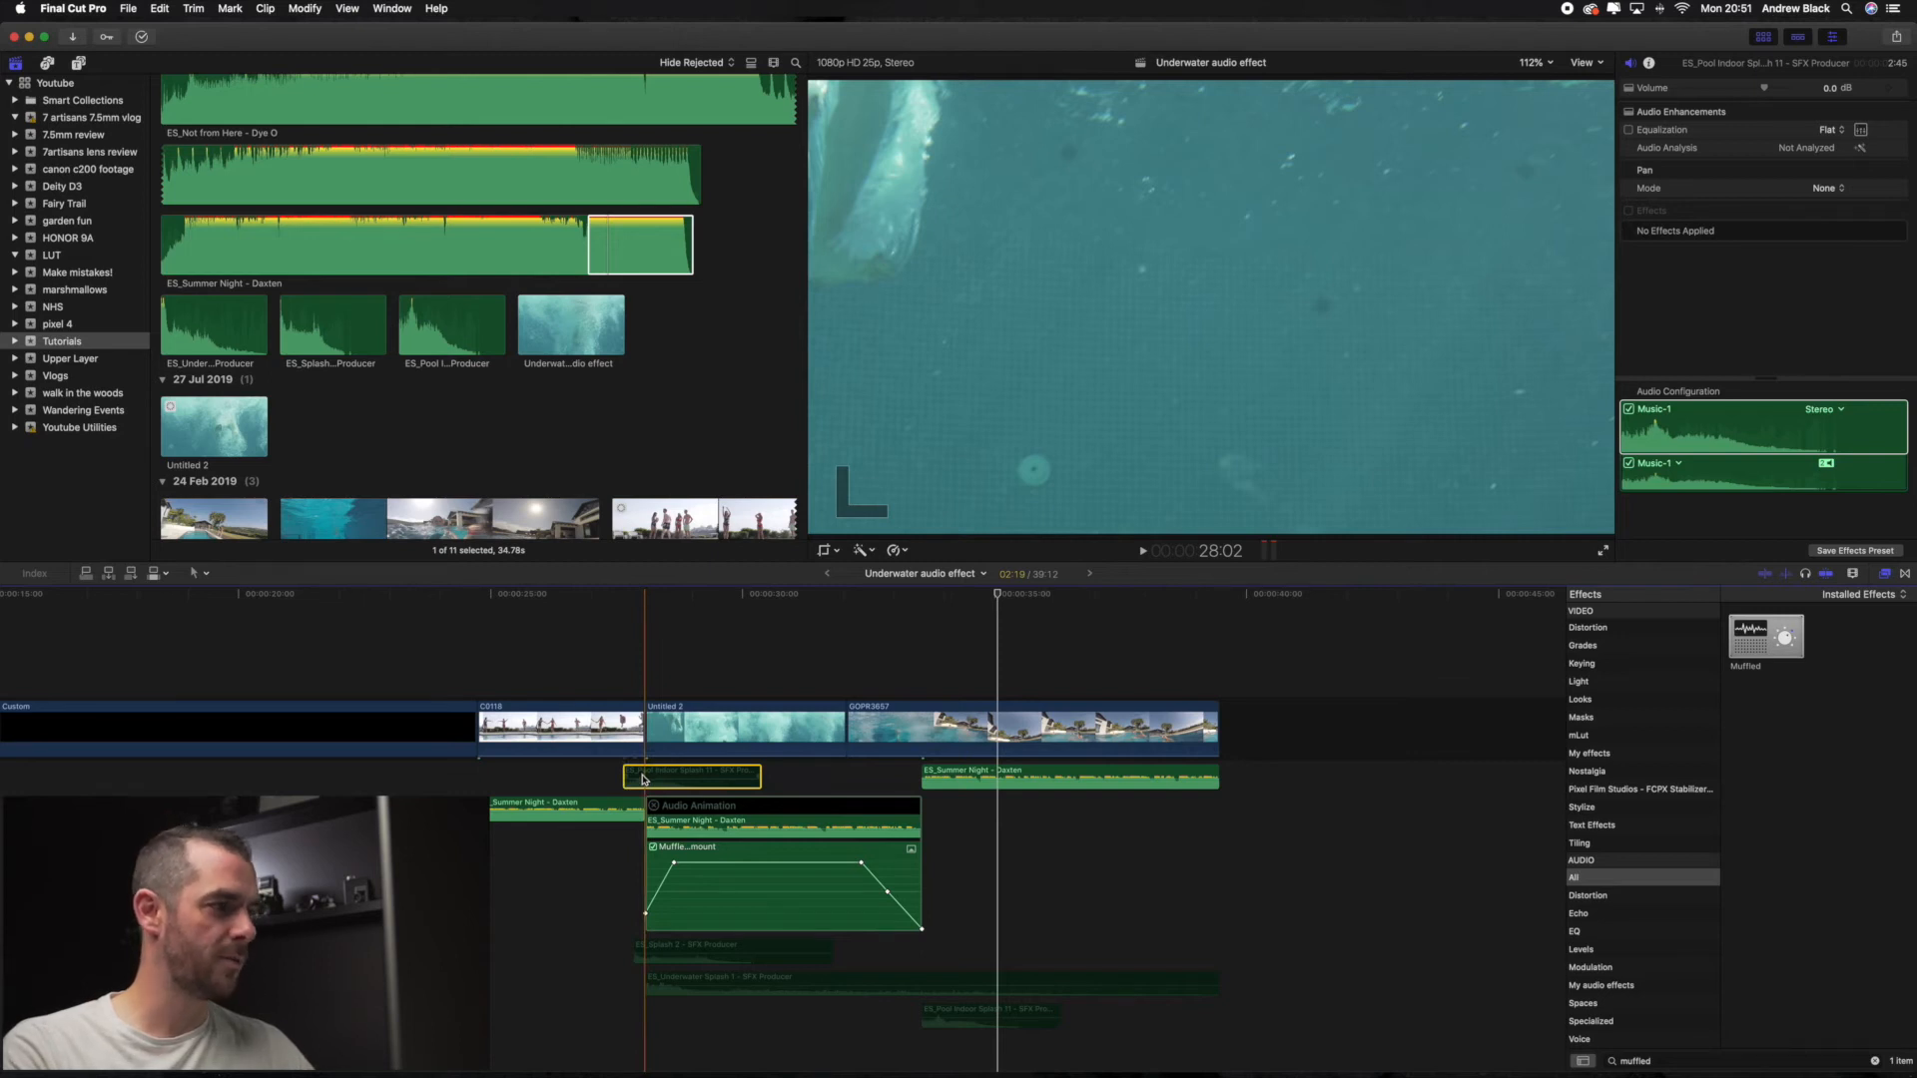
key("v")
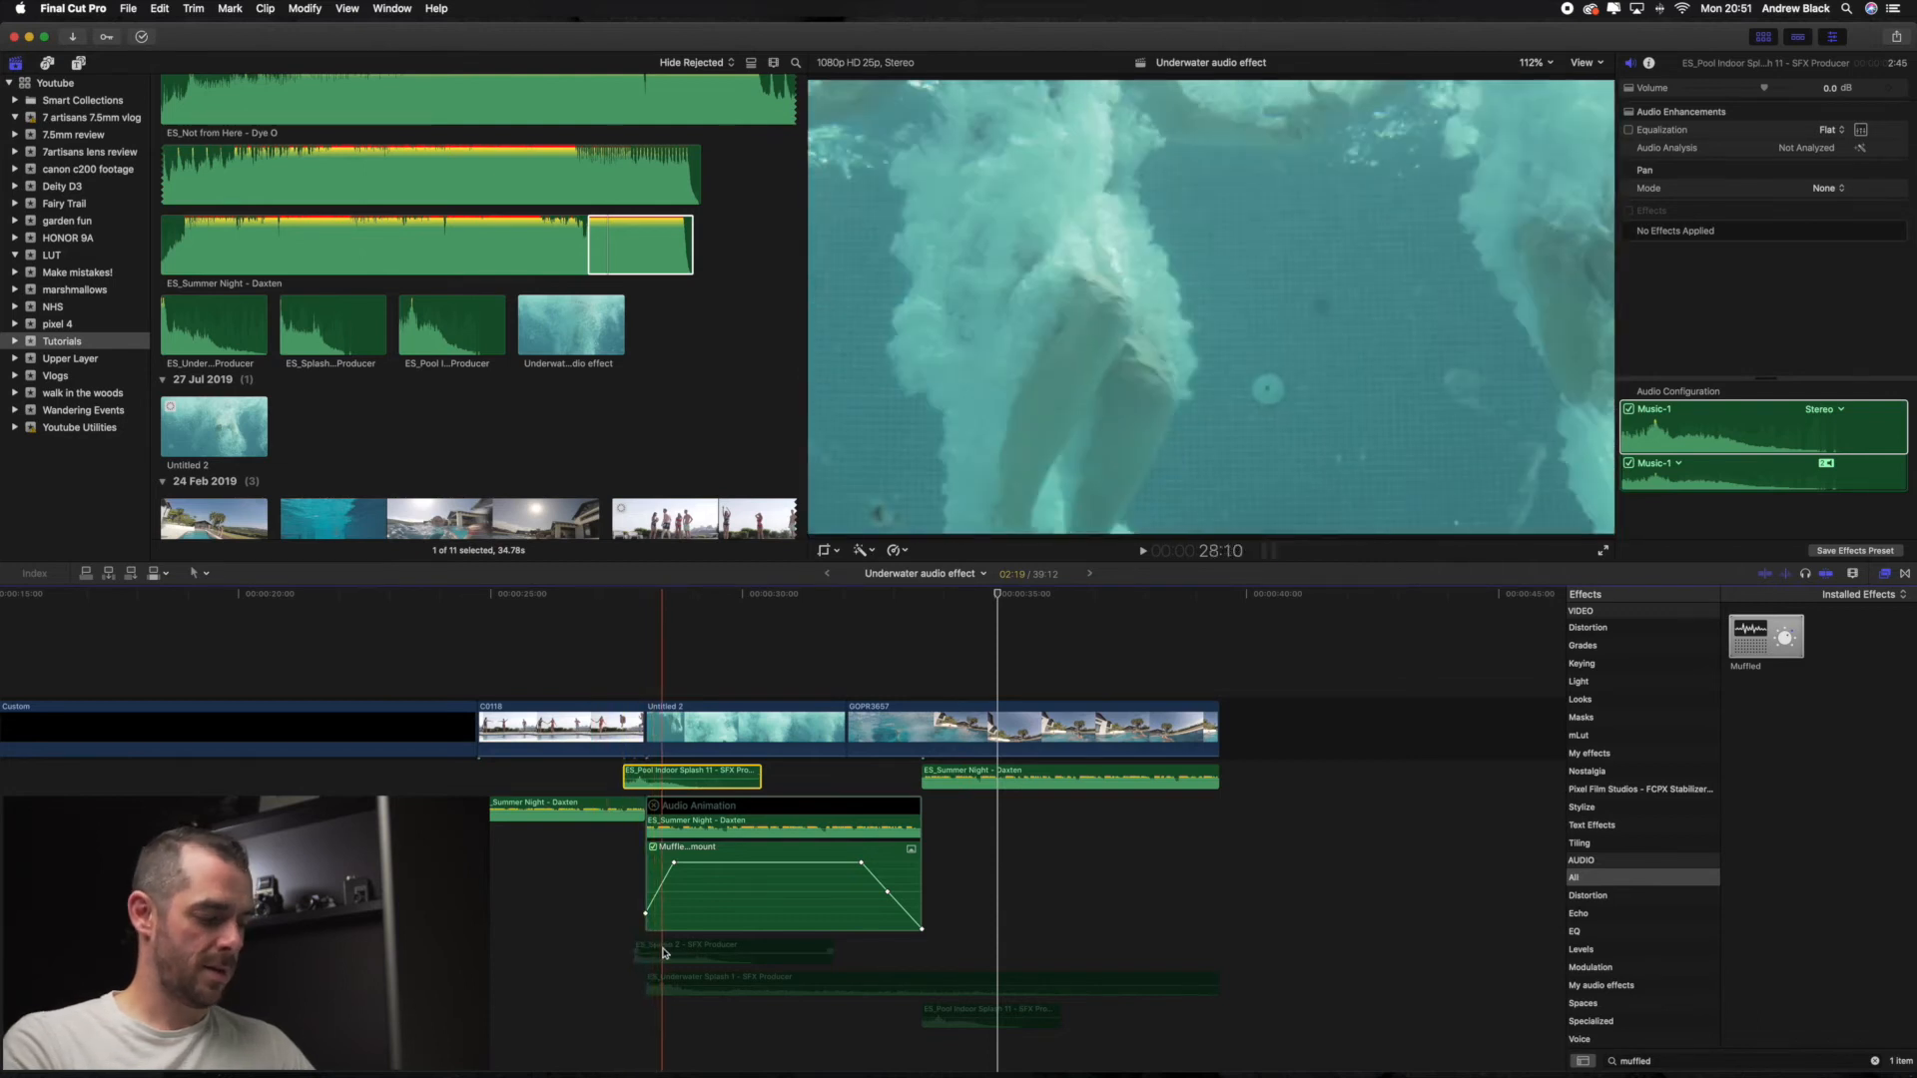
Enable the ES_Splash 2 and ES_Underwater Splash 1 sound effects and the second ES_Pool Indoor Splash 11 at the surfacing point
left_click(663, 951)
key("v")
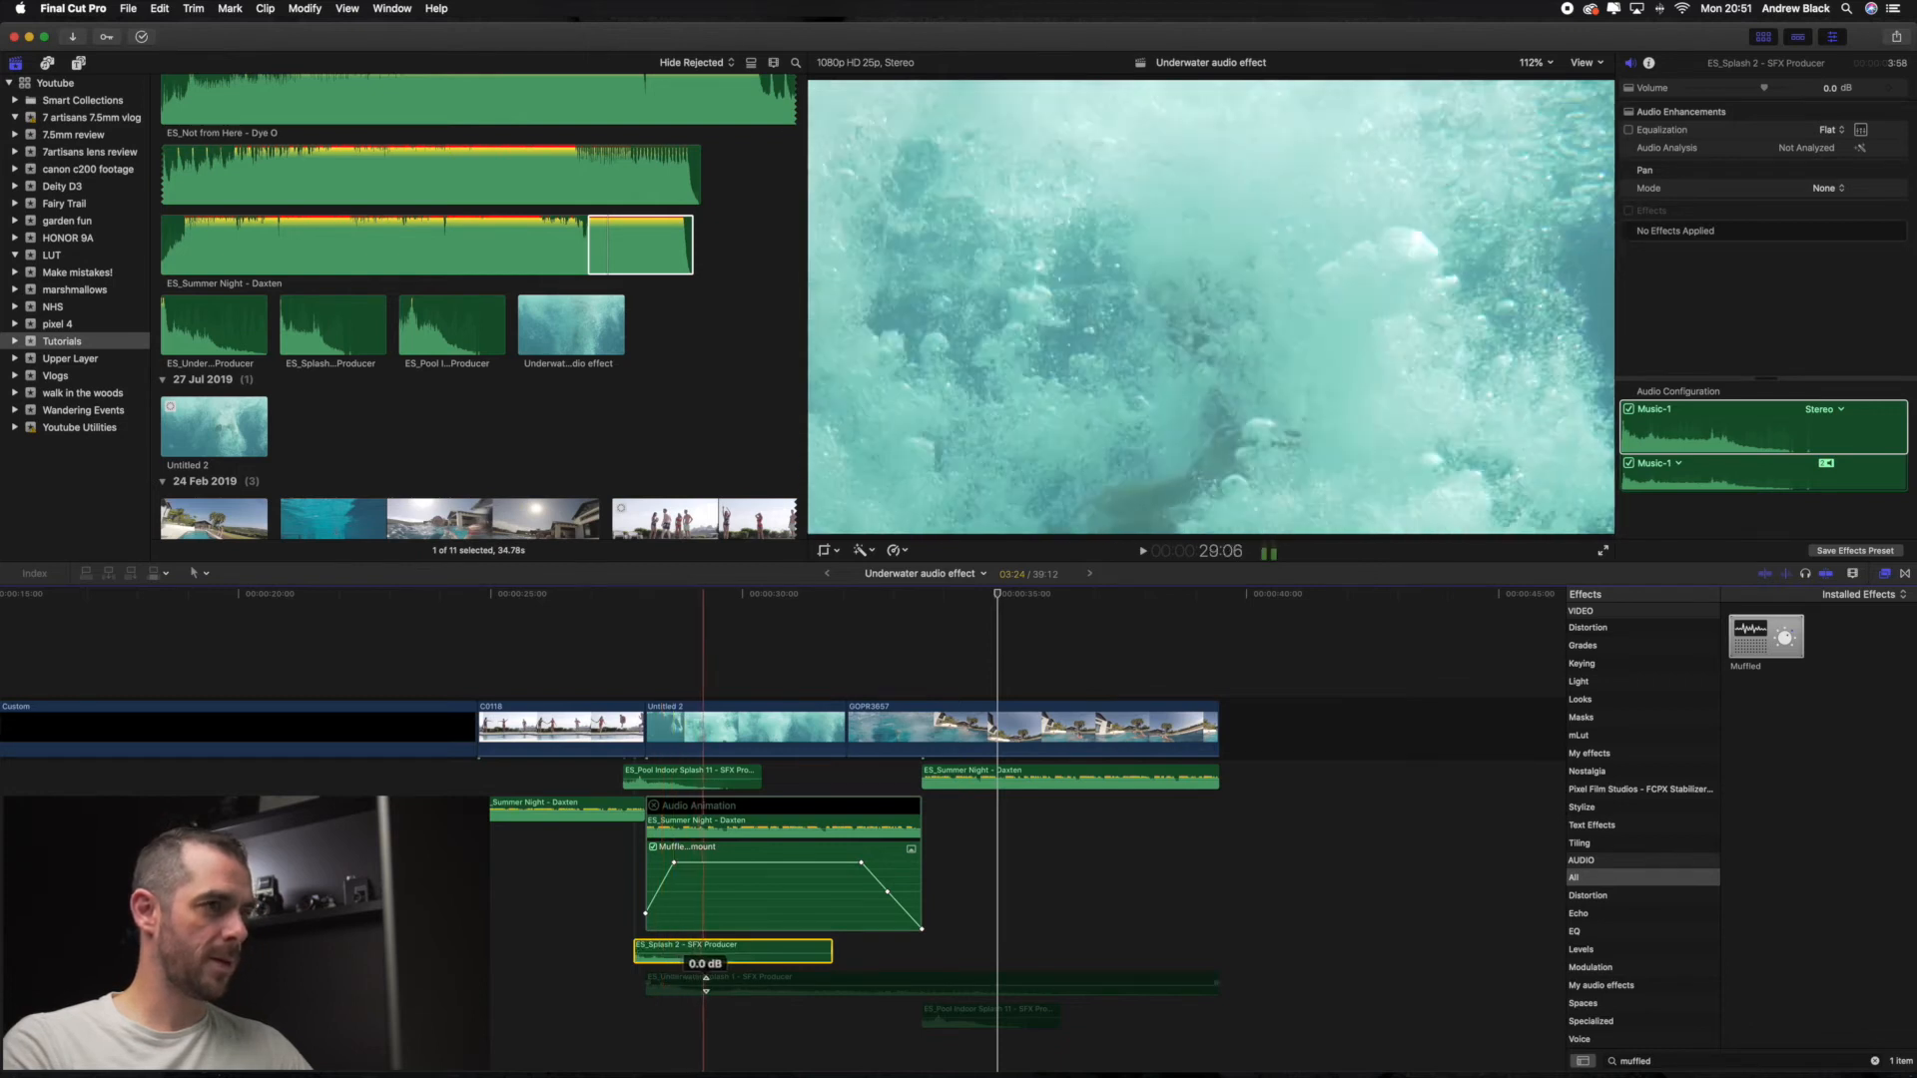
left_click(799, 985)
key("v")
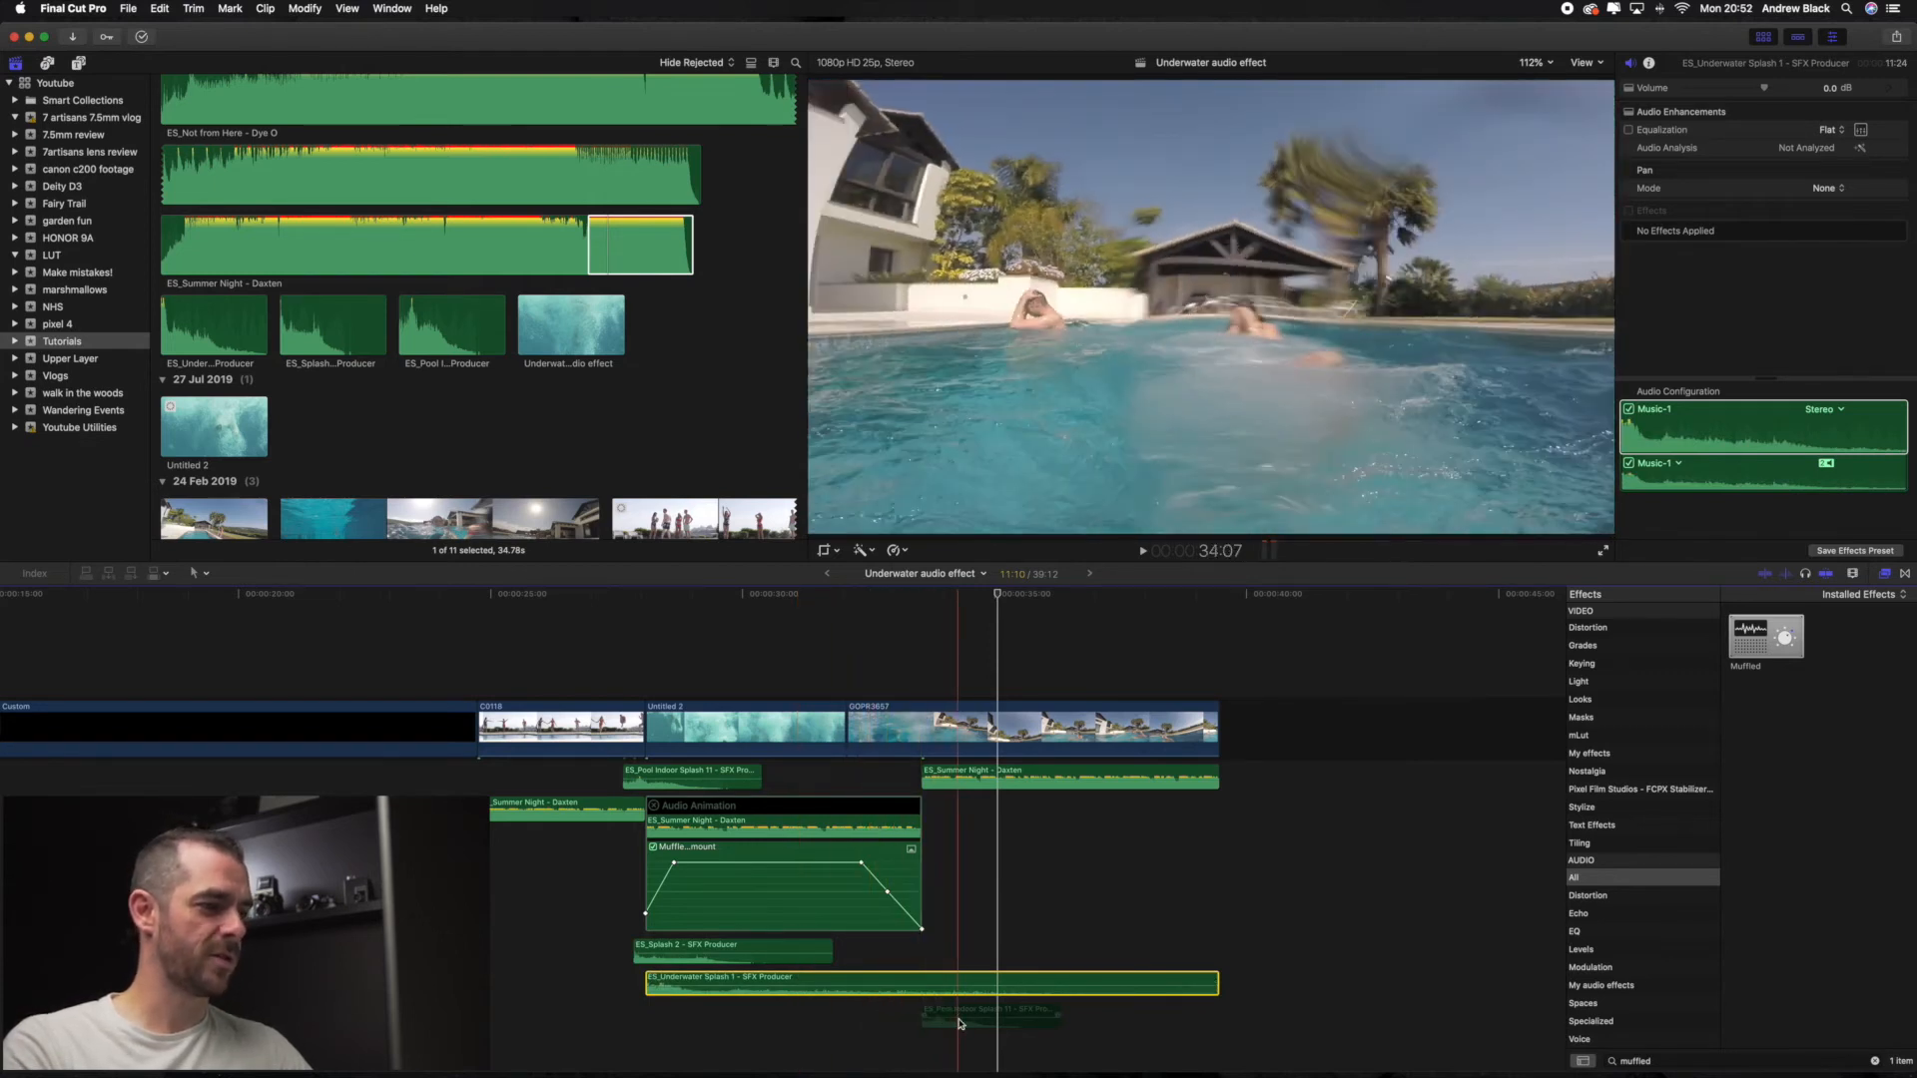
left_click(960, 1016)
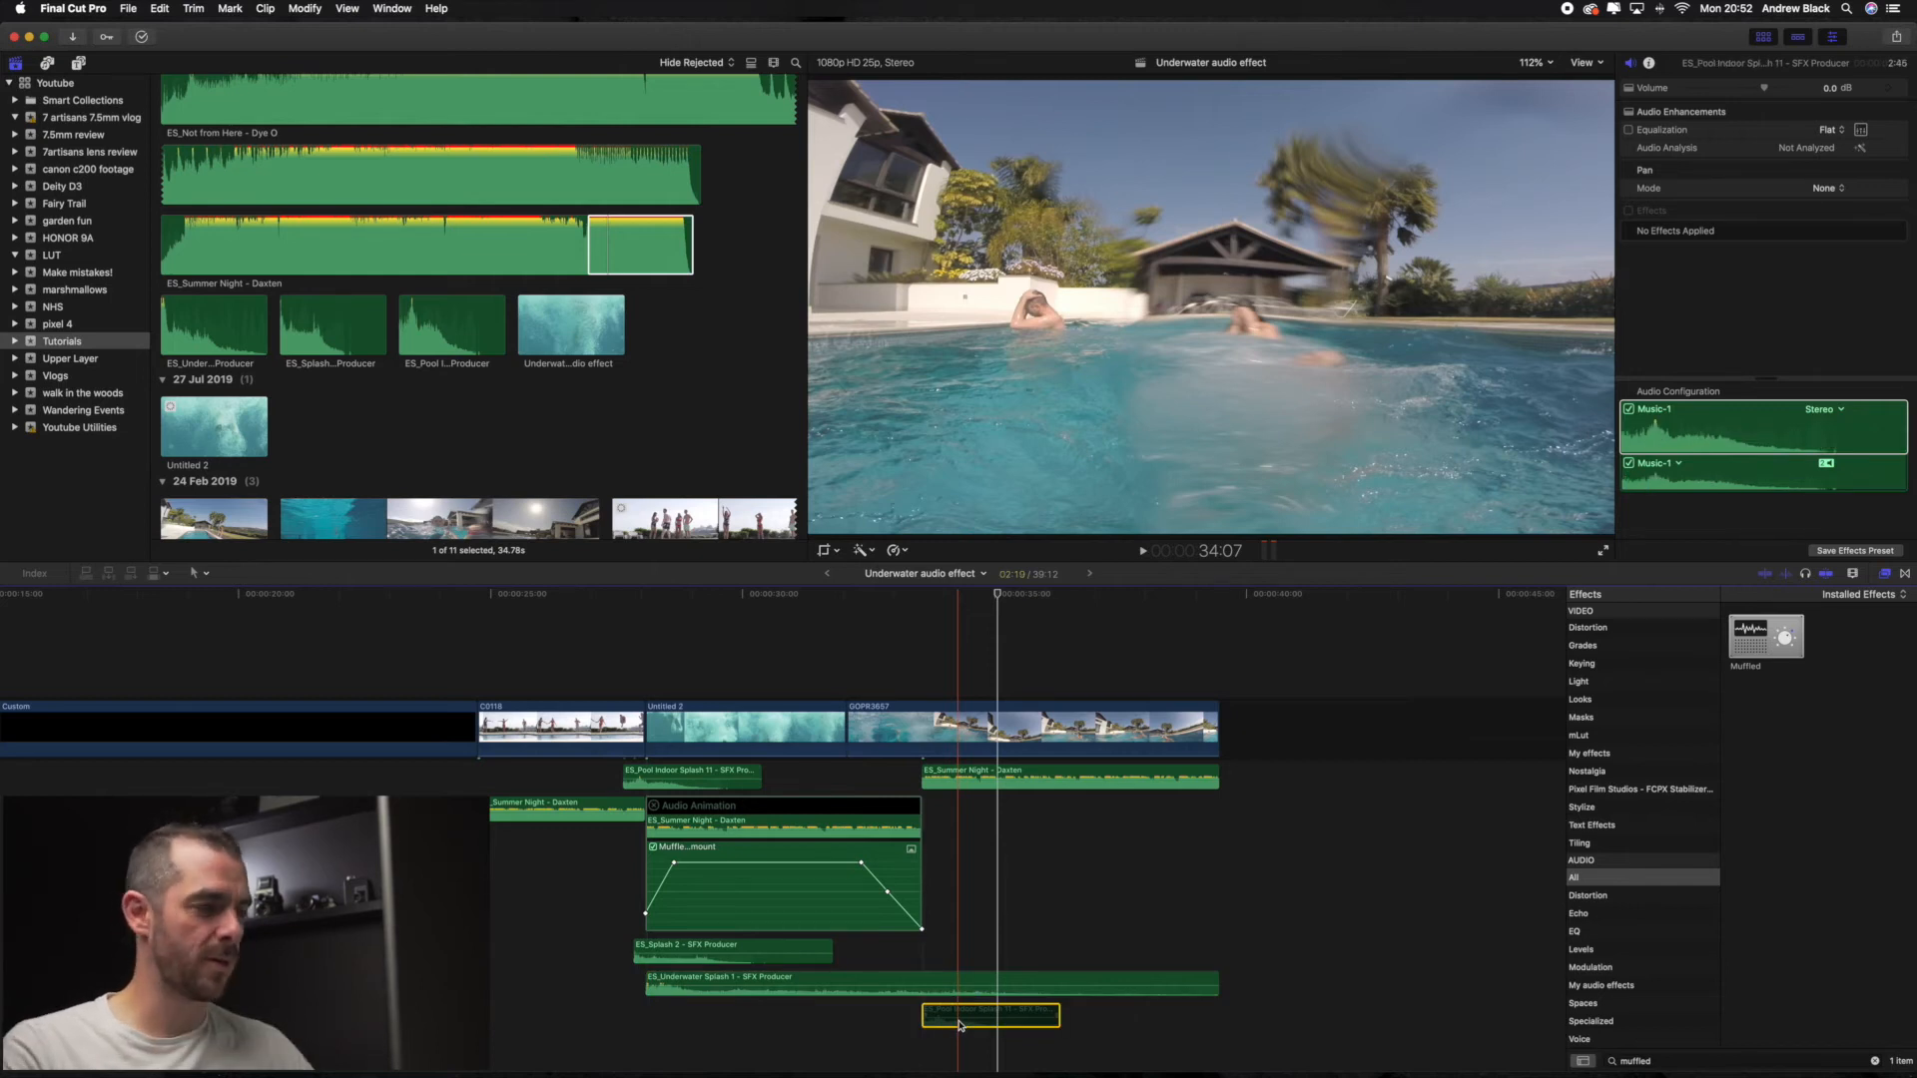
key("v")
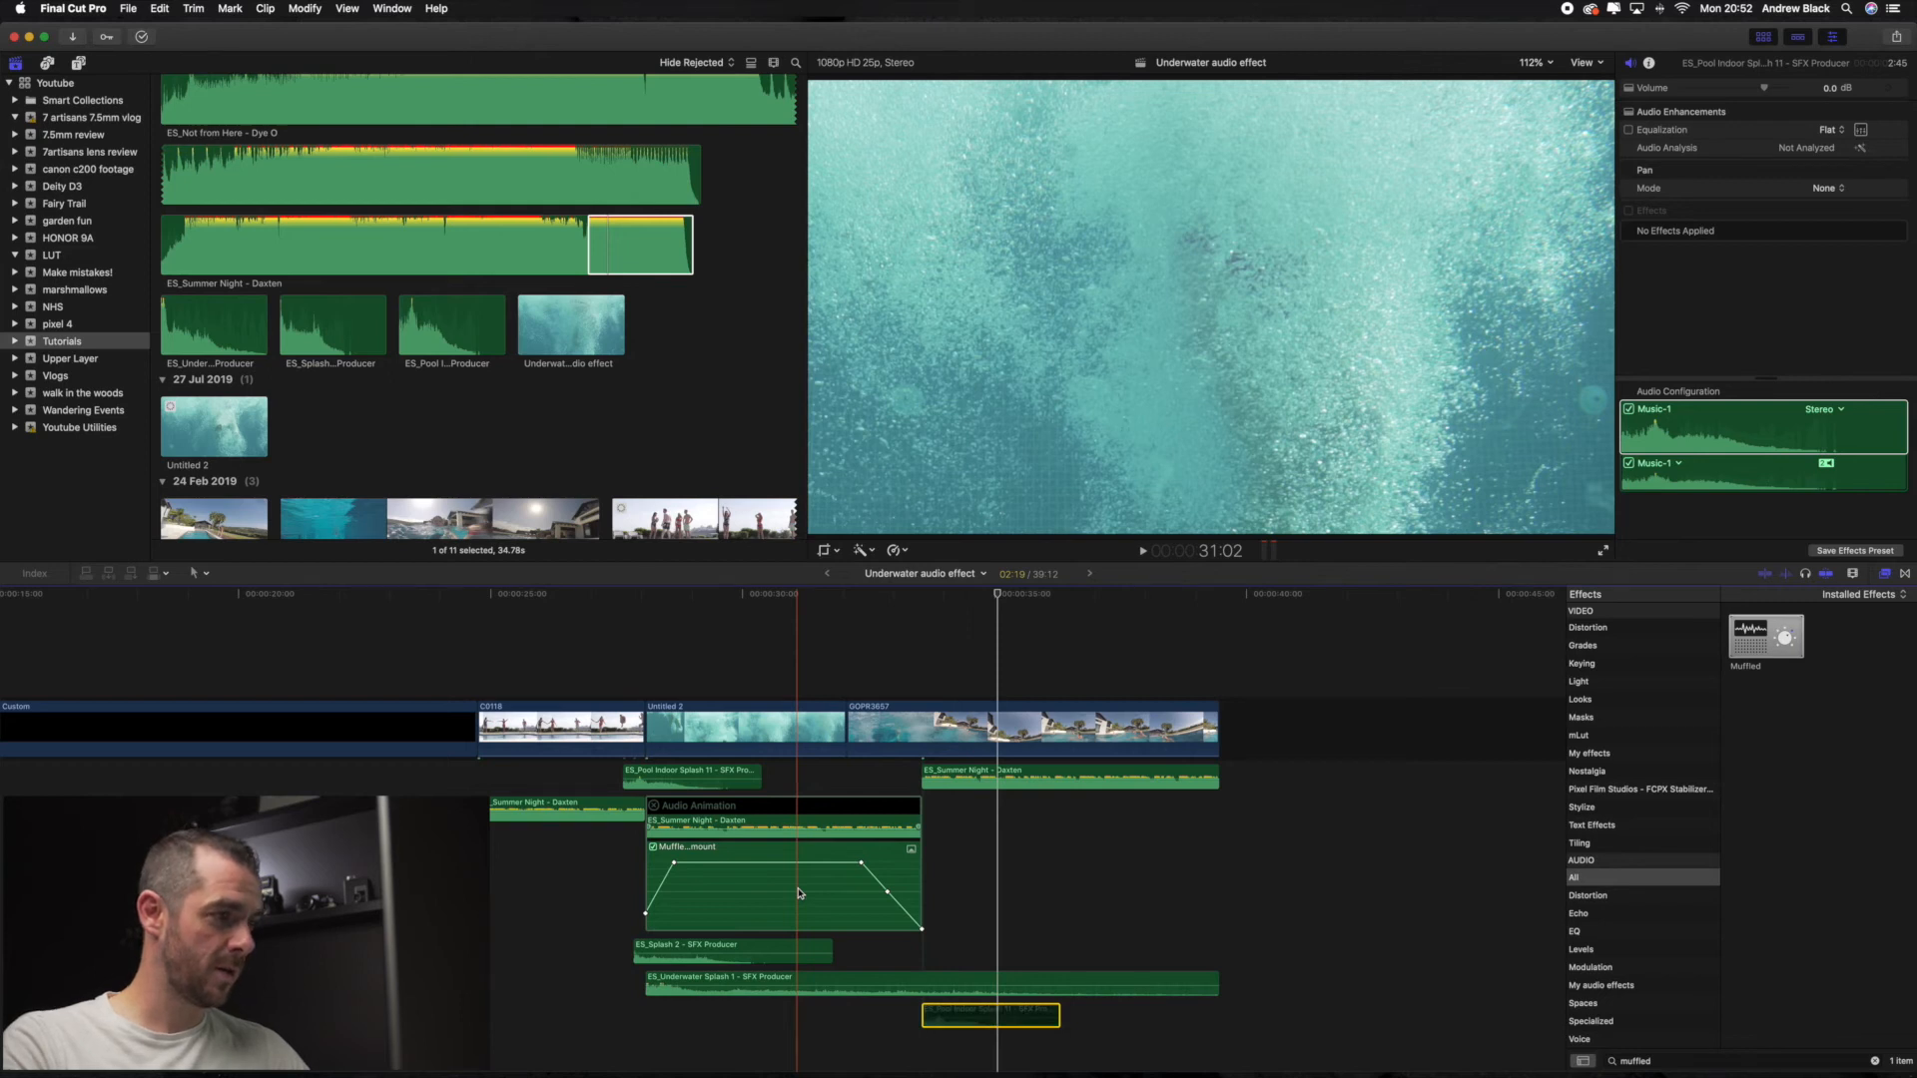
Disable all three ES_Summer Night music sections and play the water sound effects on their own
left_click(652, 848)
left_click(564, 811)
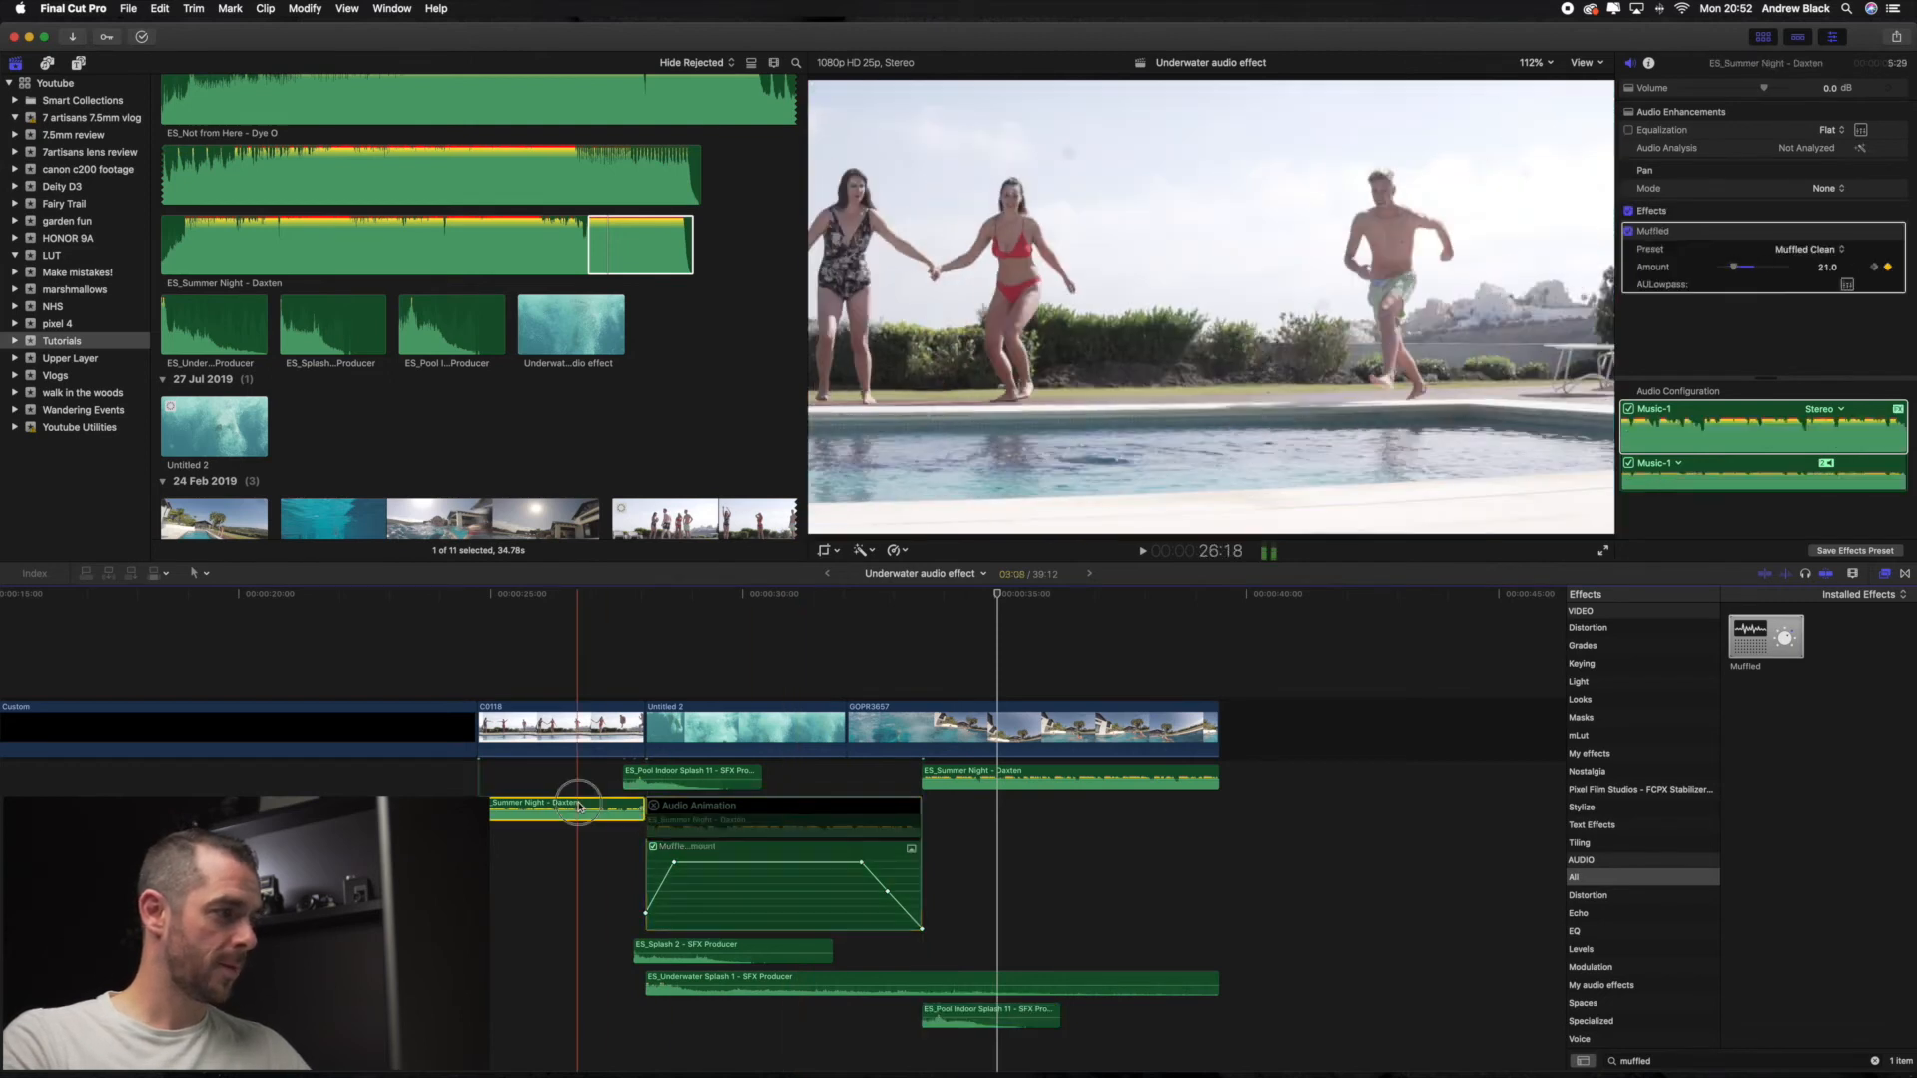
key("space")
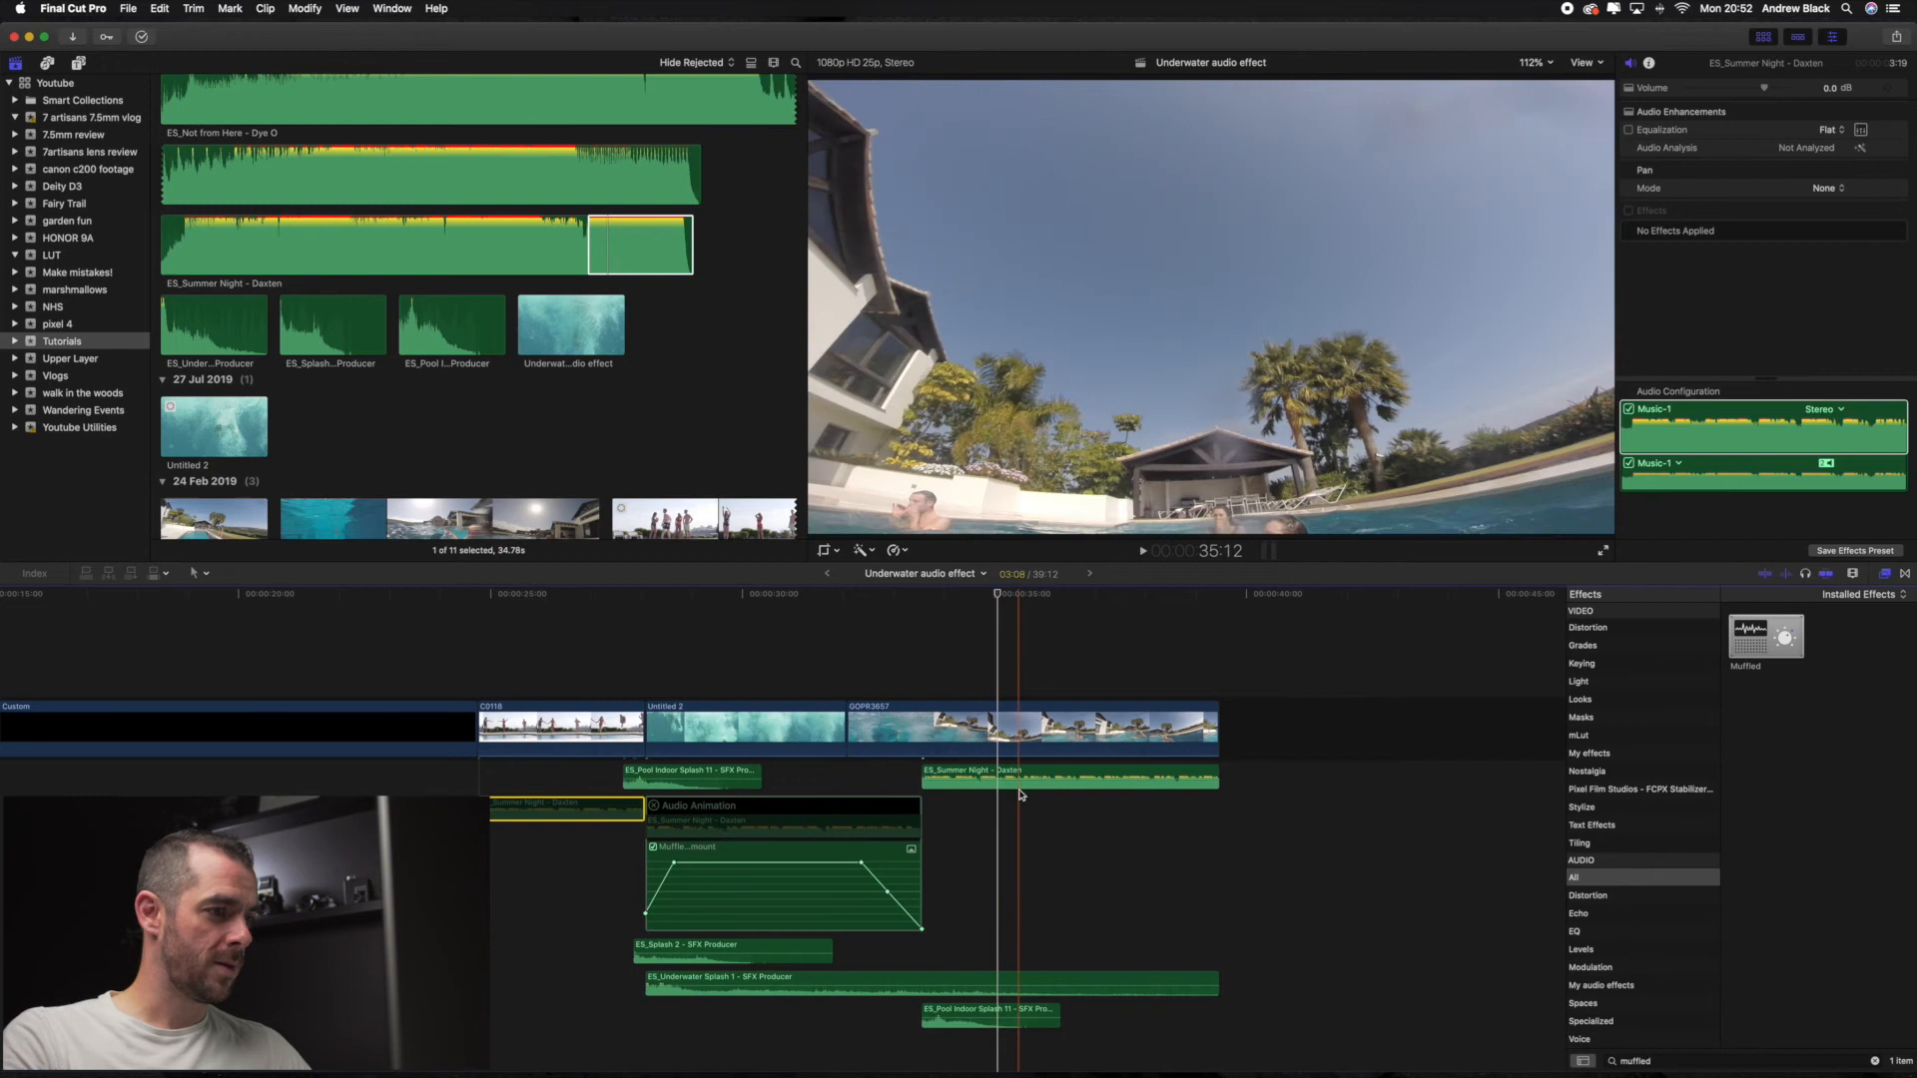
left_click(1021, 778)
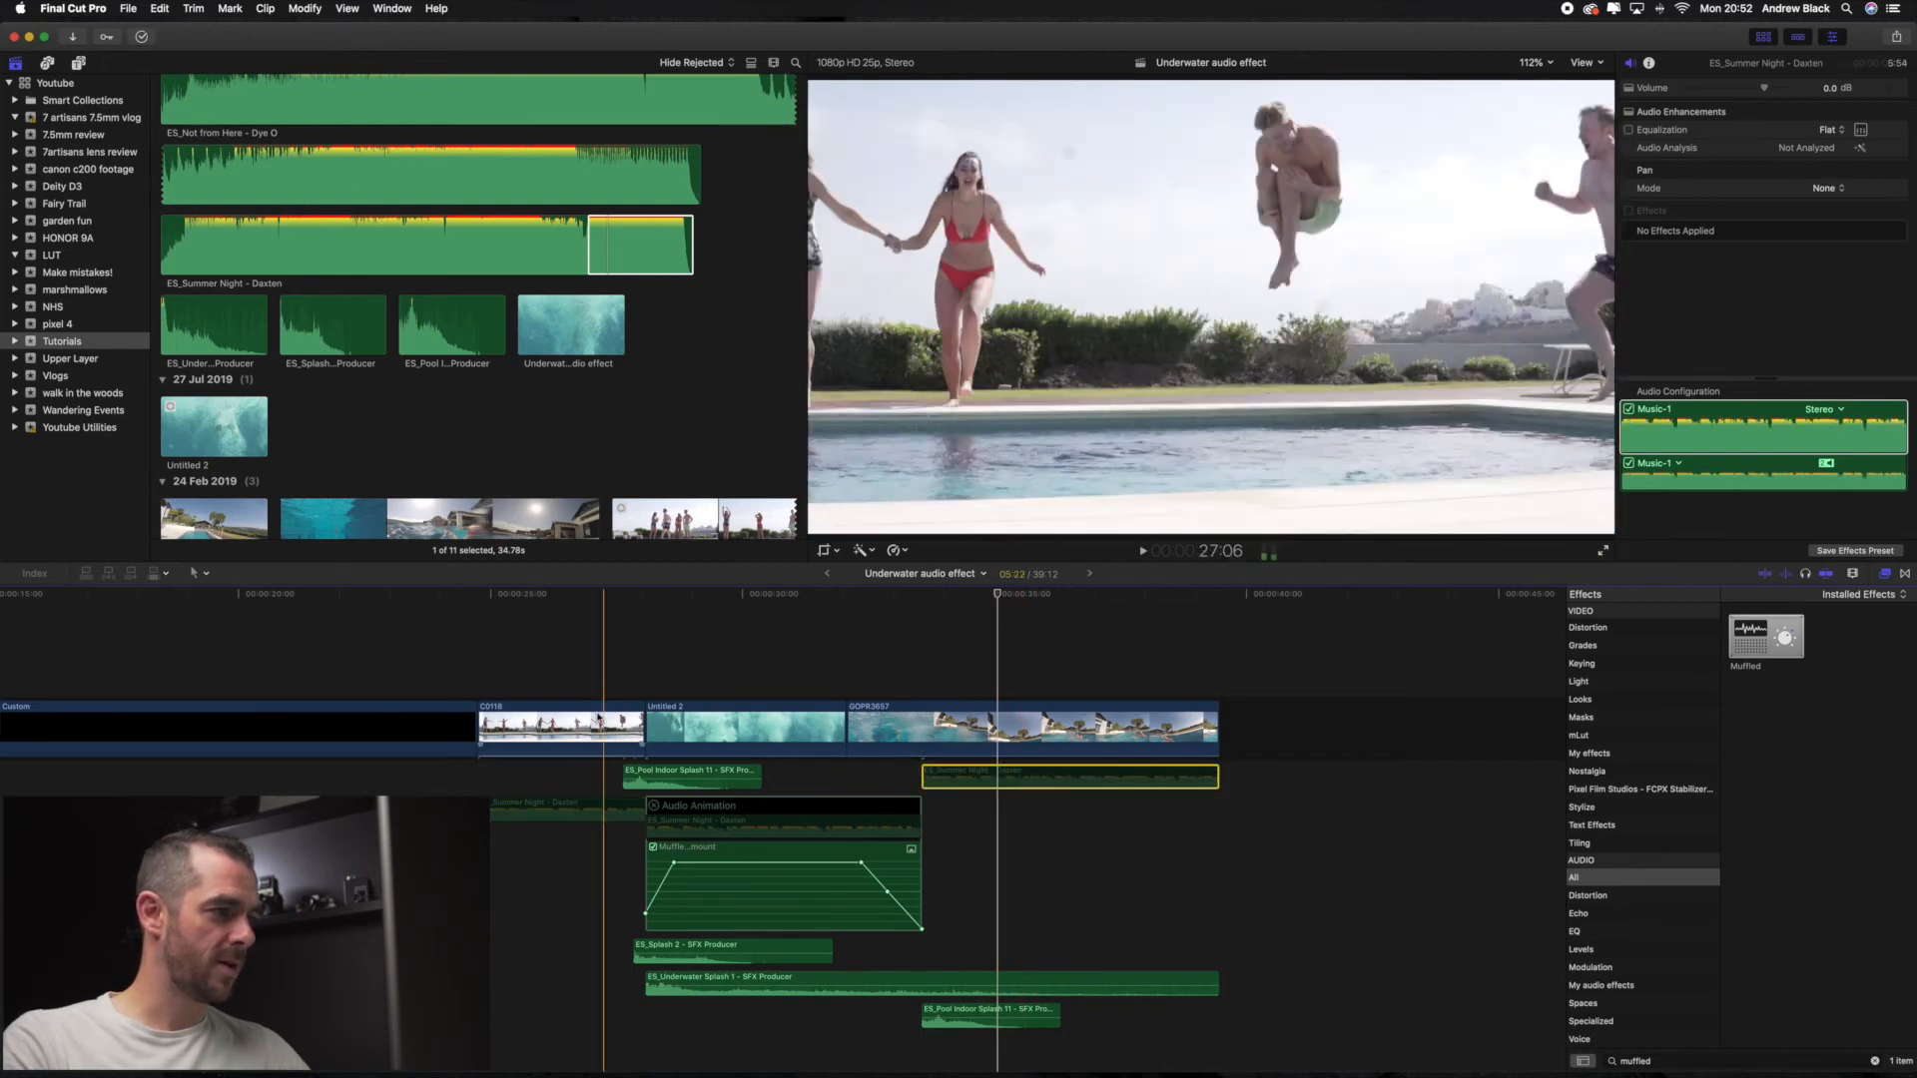
key("space")
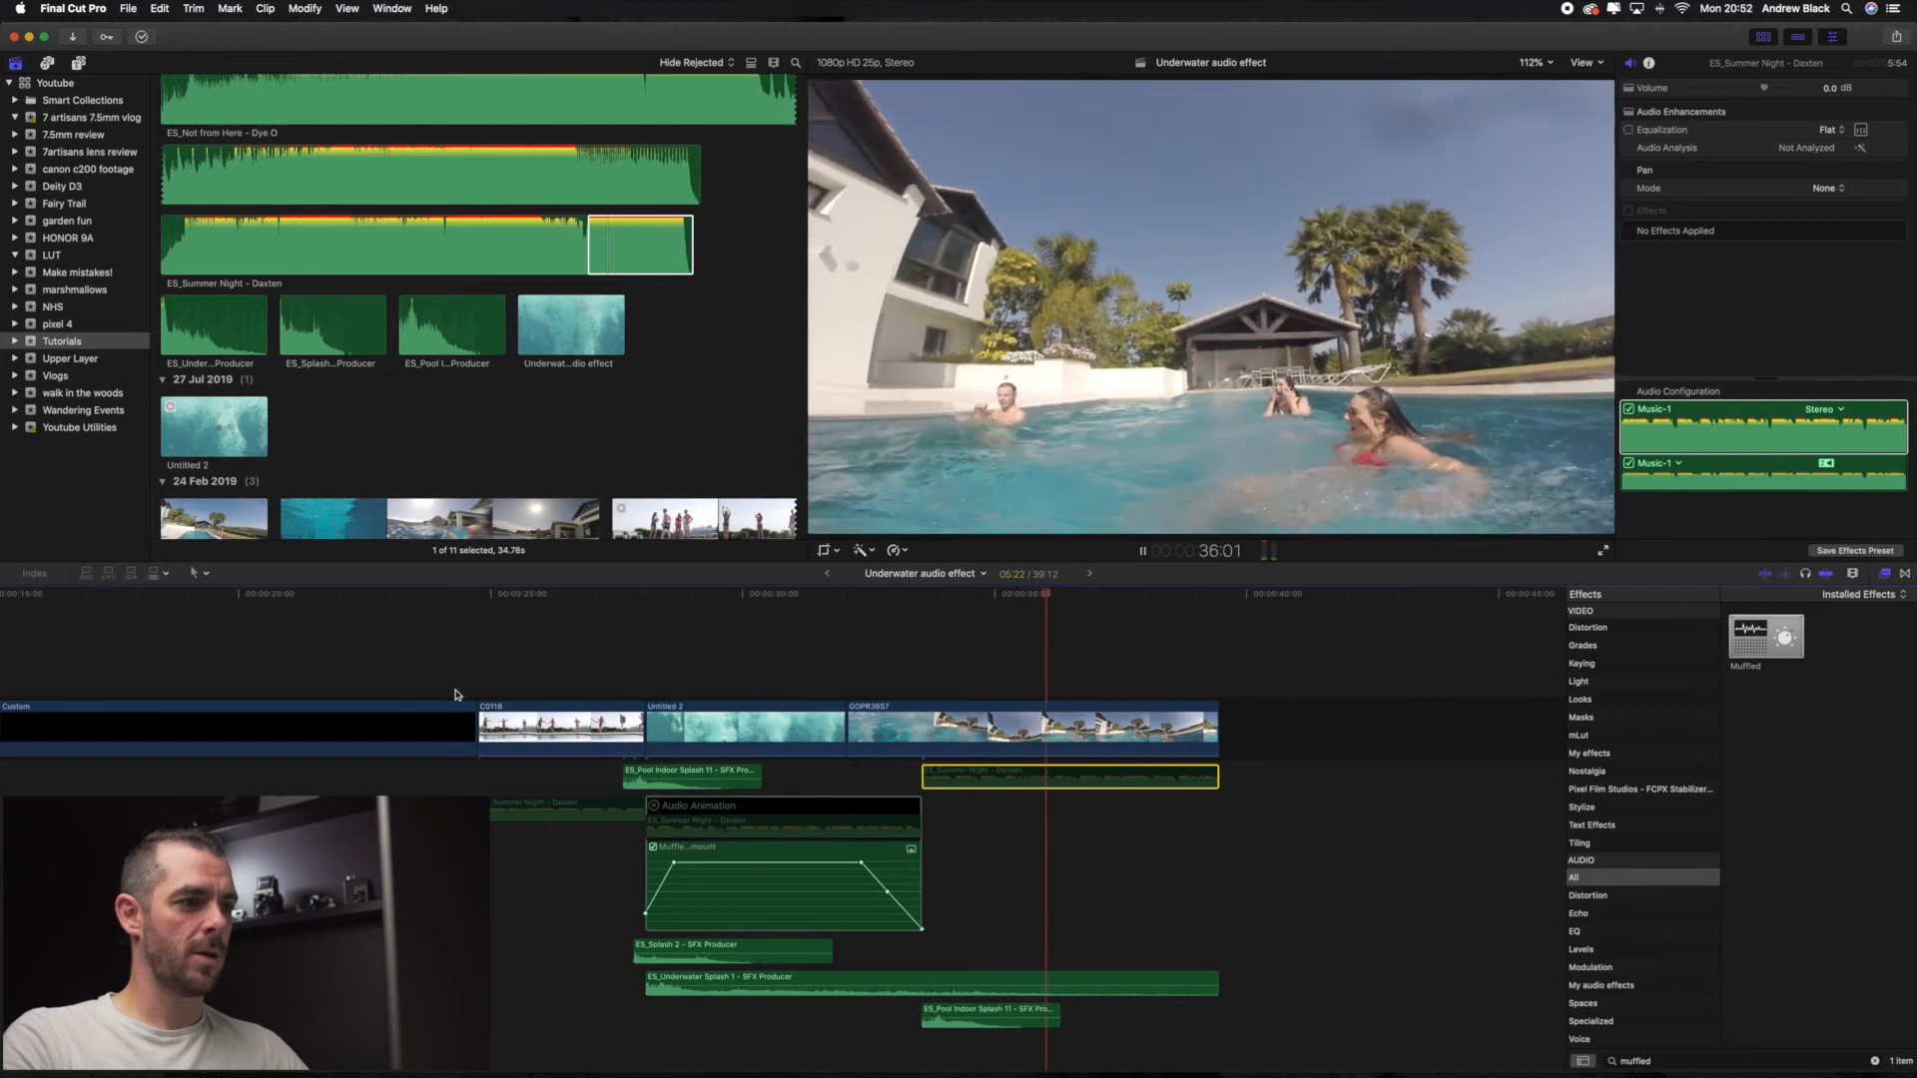
key("space")
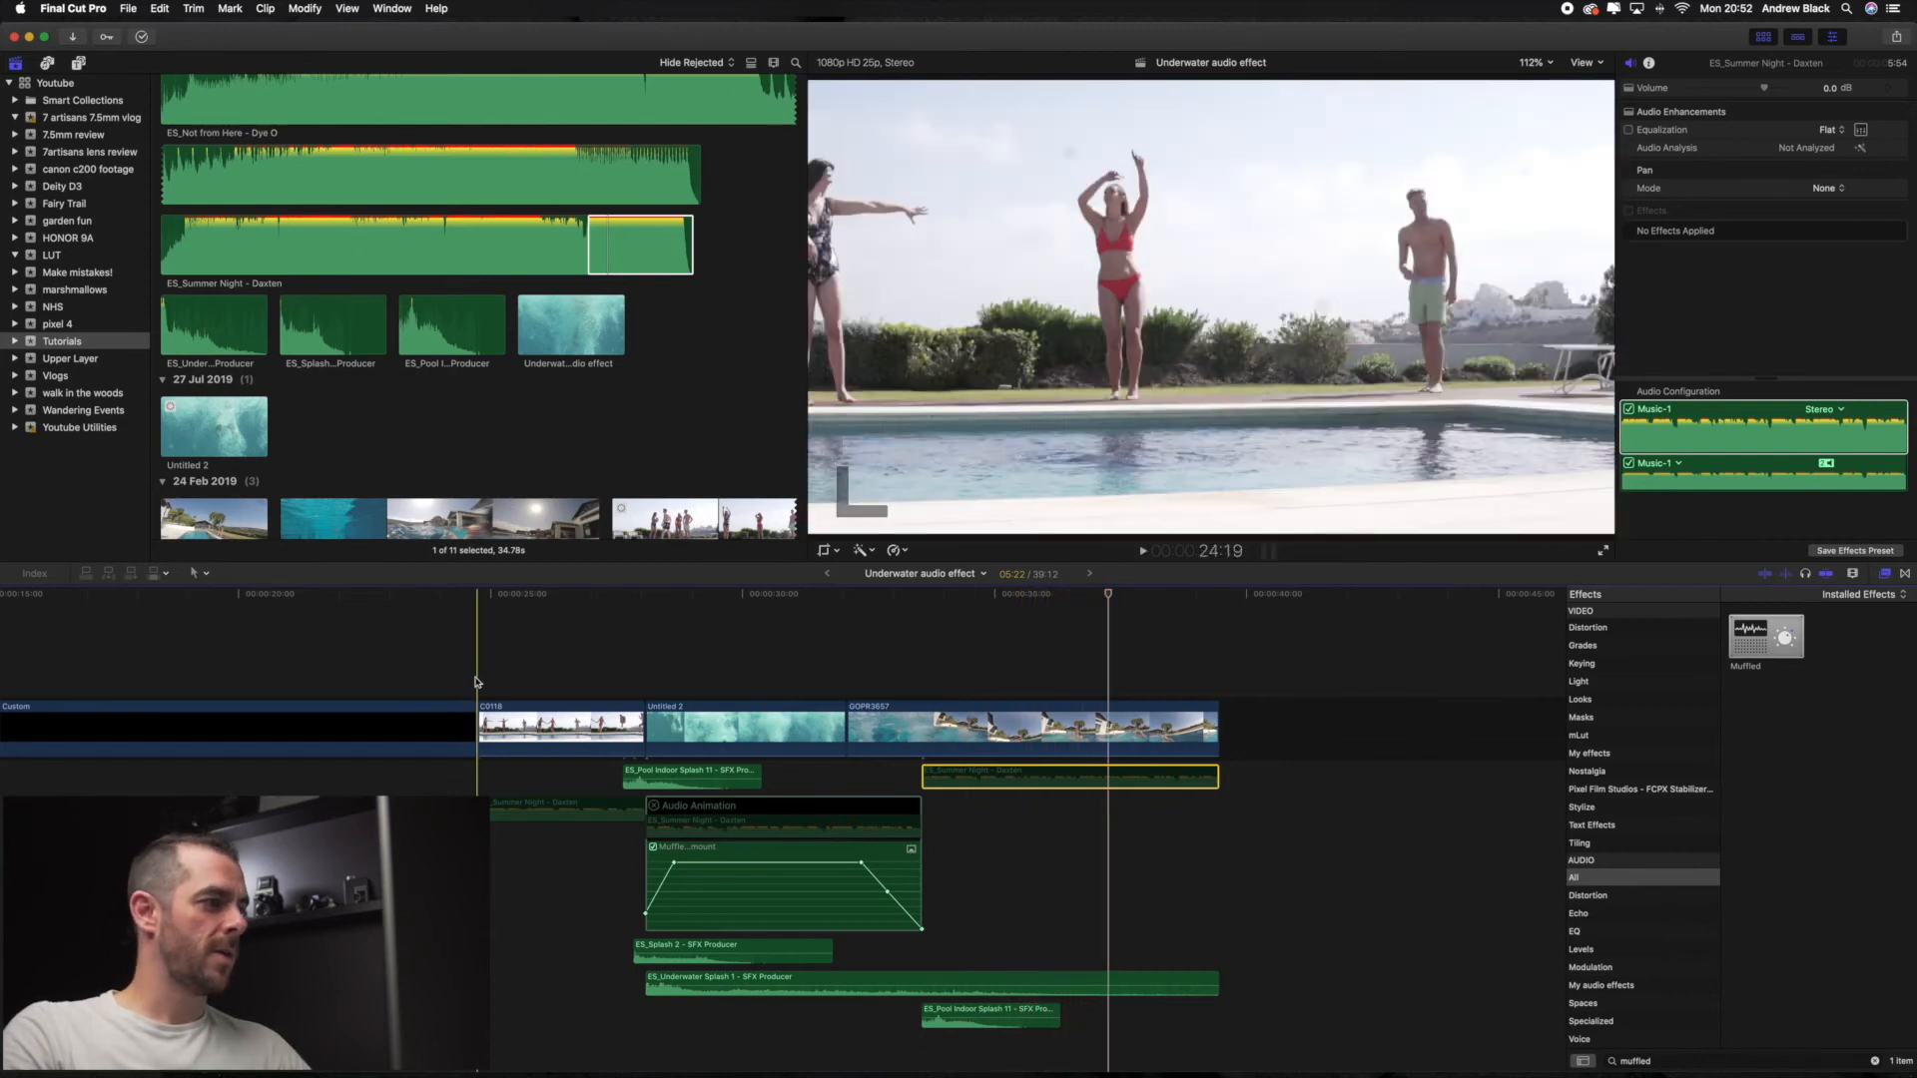
Re-enable all three ES_Summer Night music sections and play the full mix from just before the poolside shot
left_click(476, 681)
left_click(514, 804)
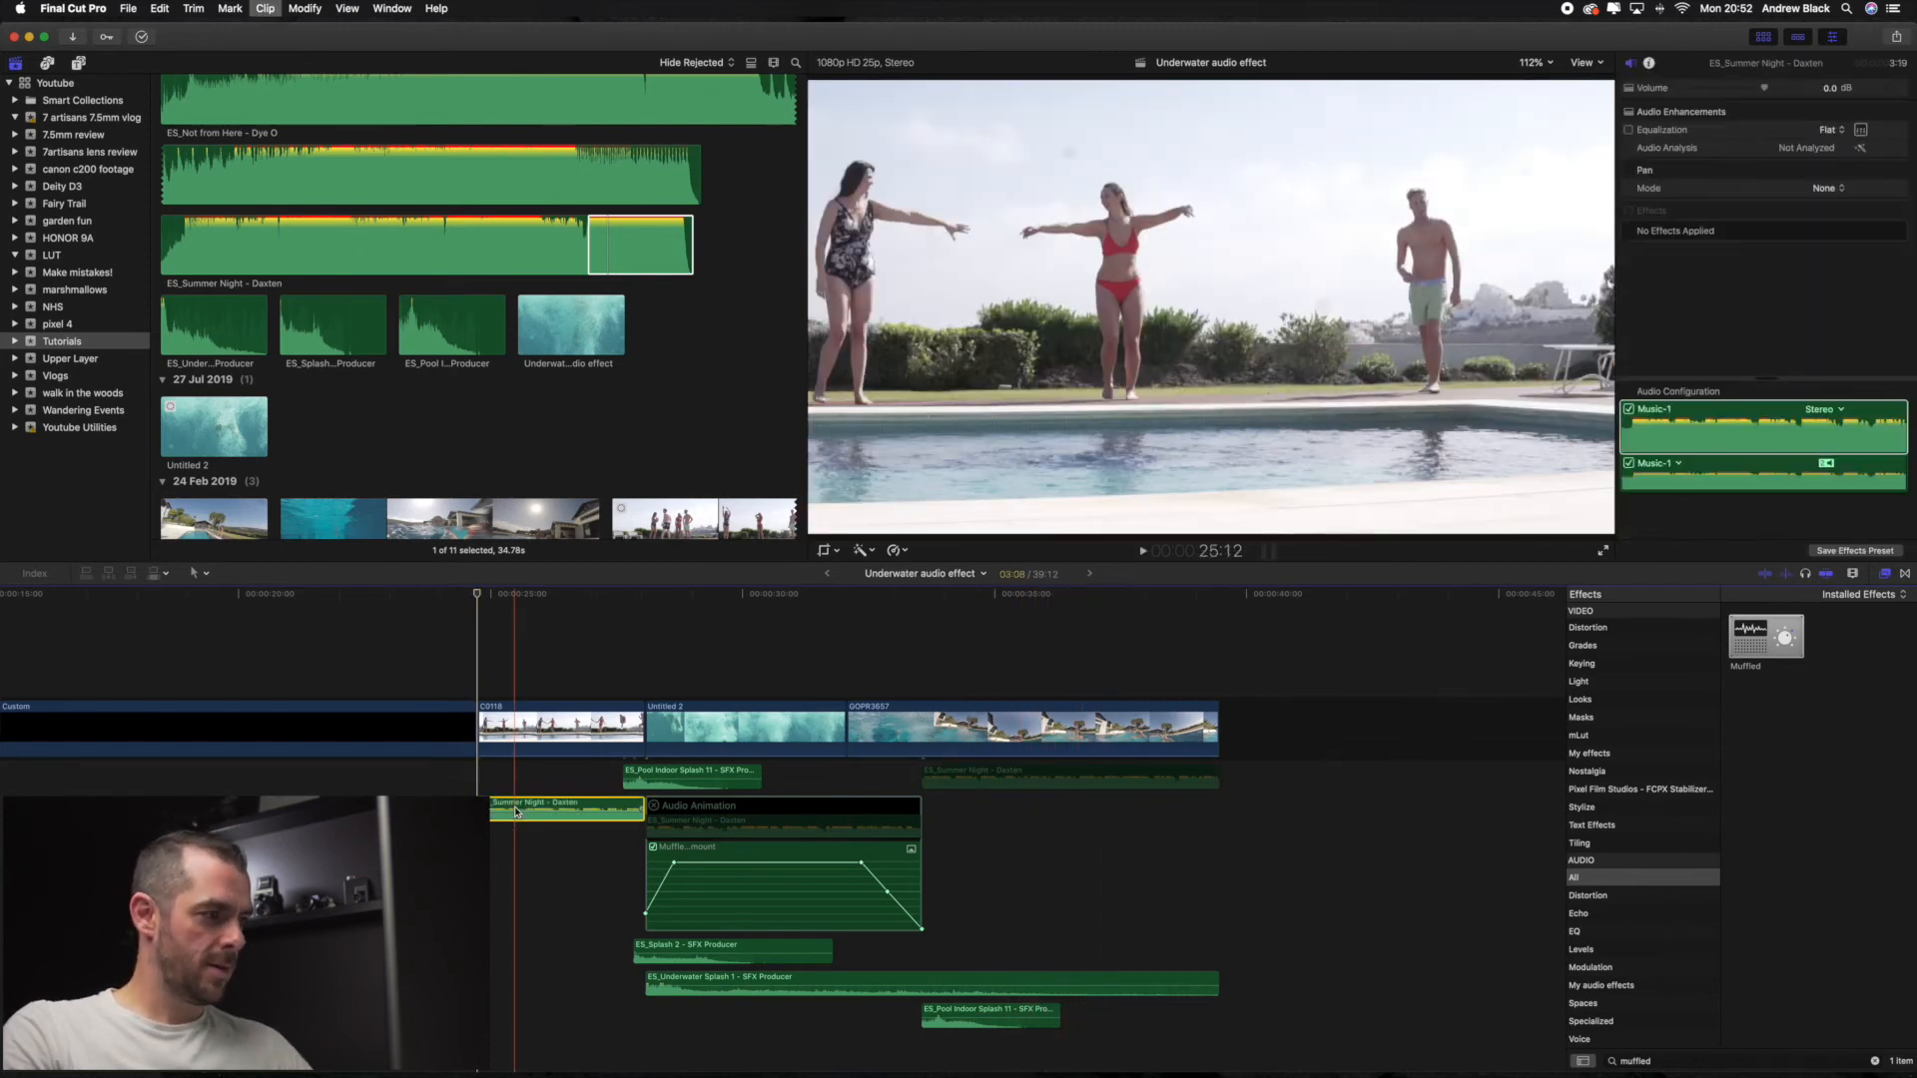
left_click(977, 783)
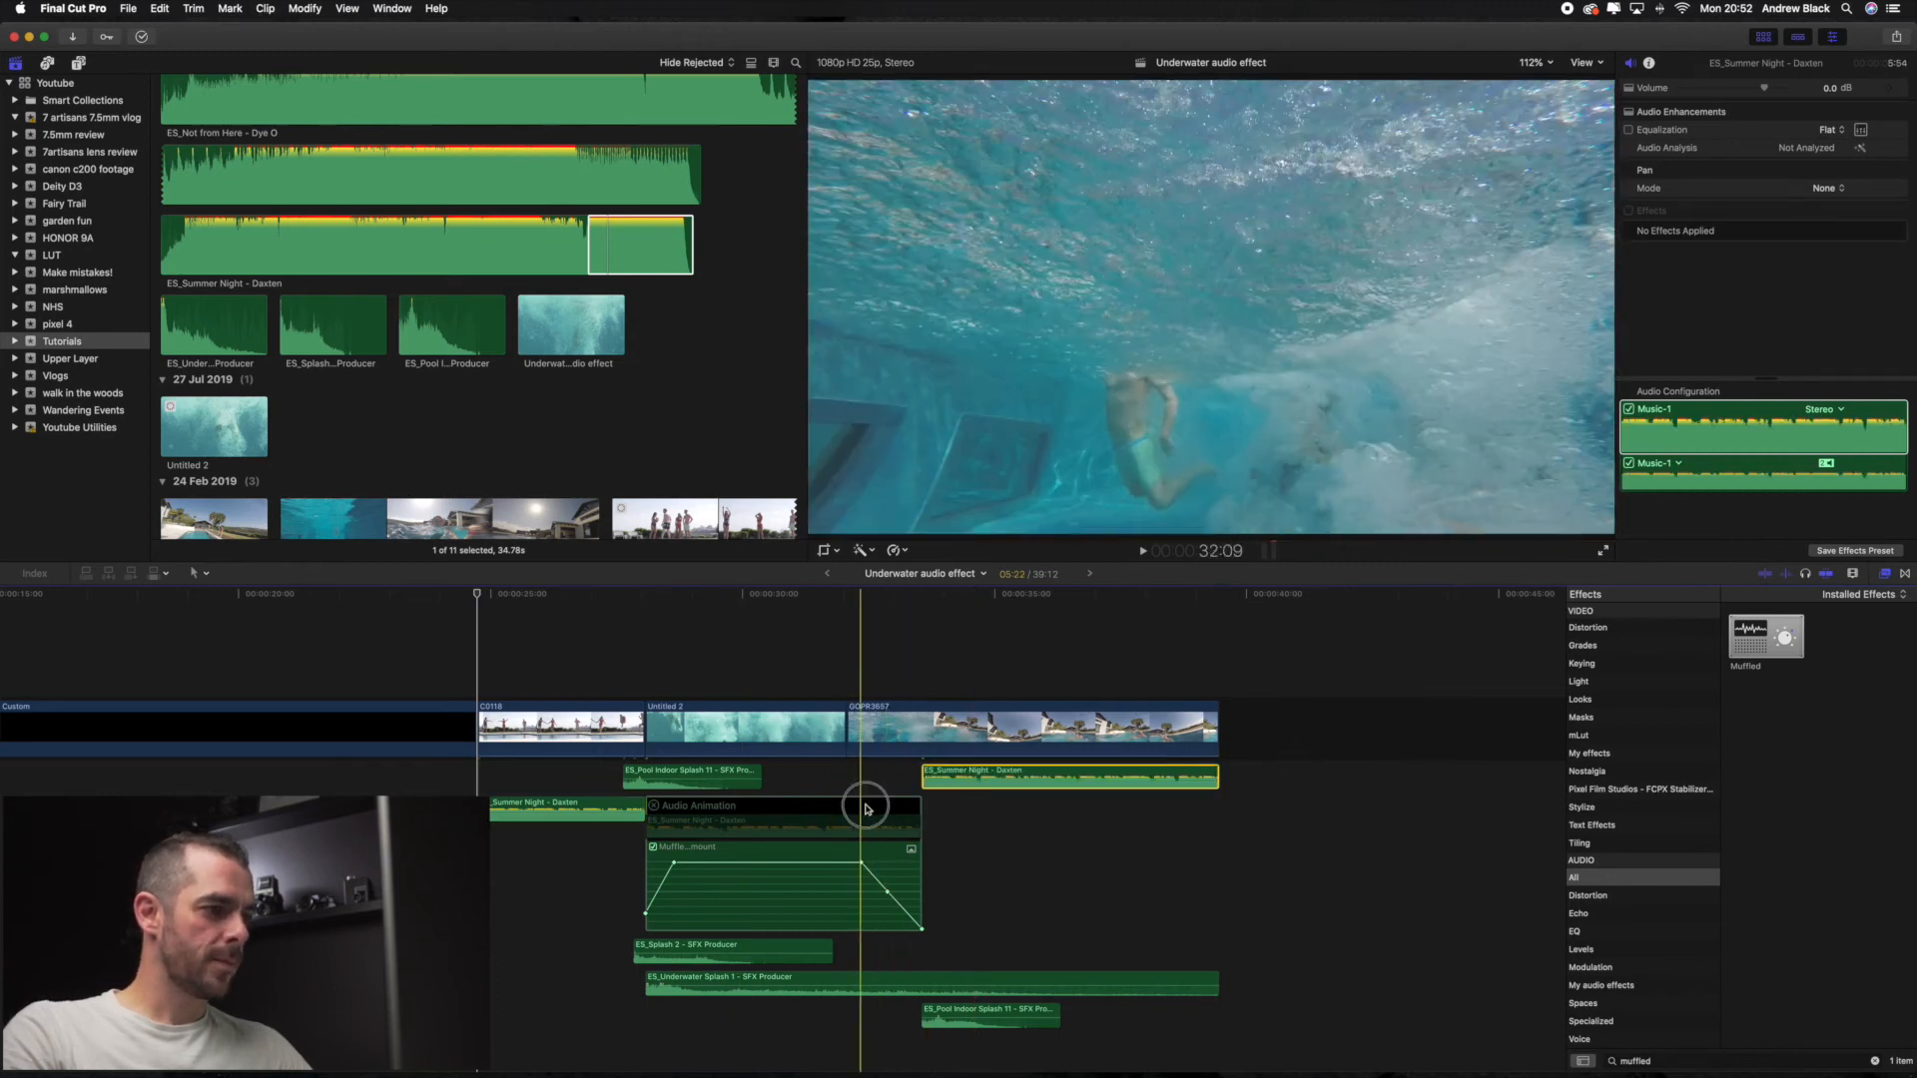
left_click(863, 816)
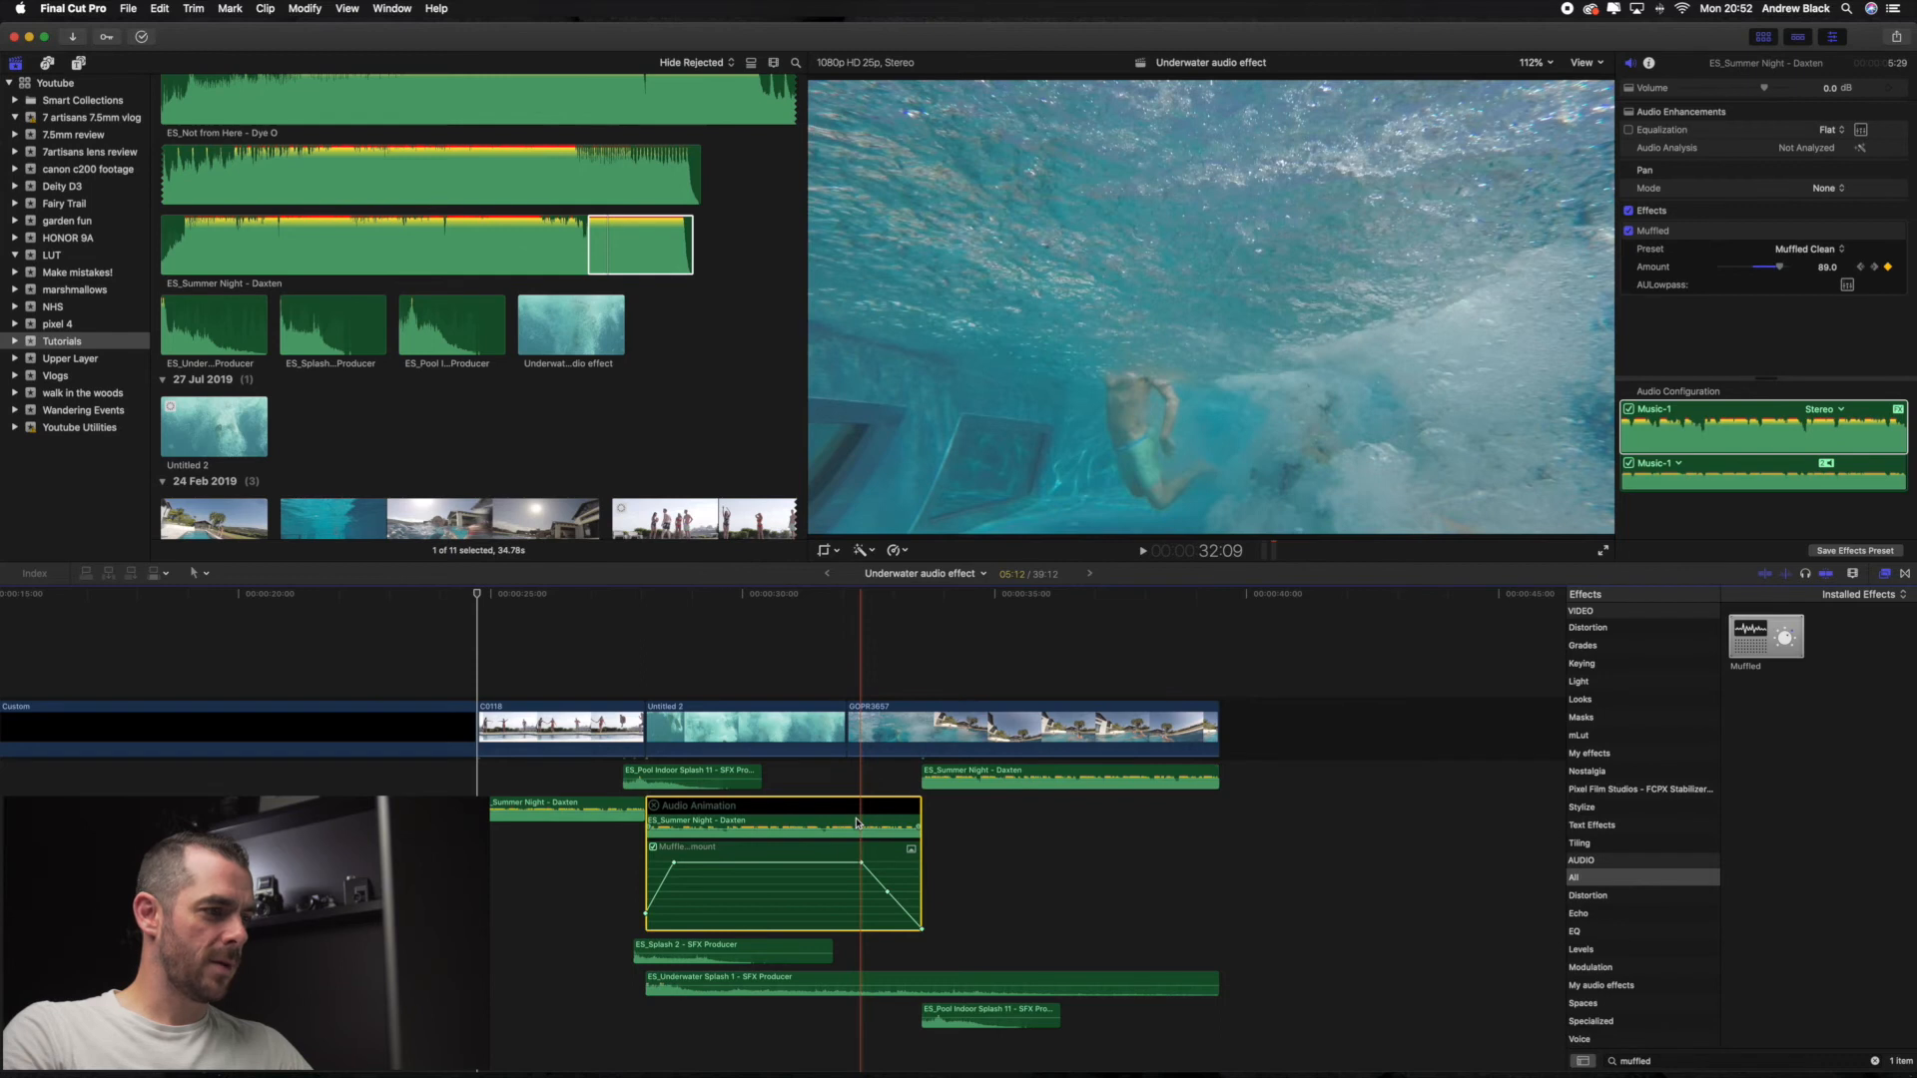
key("space")
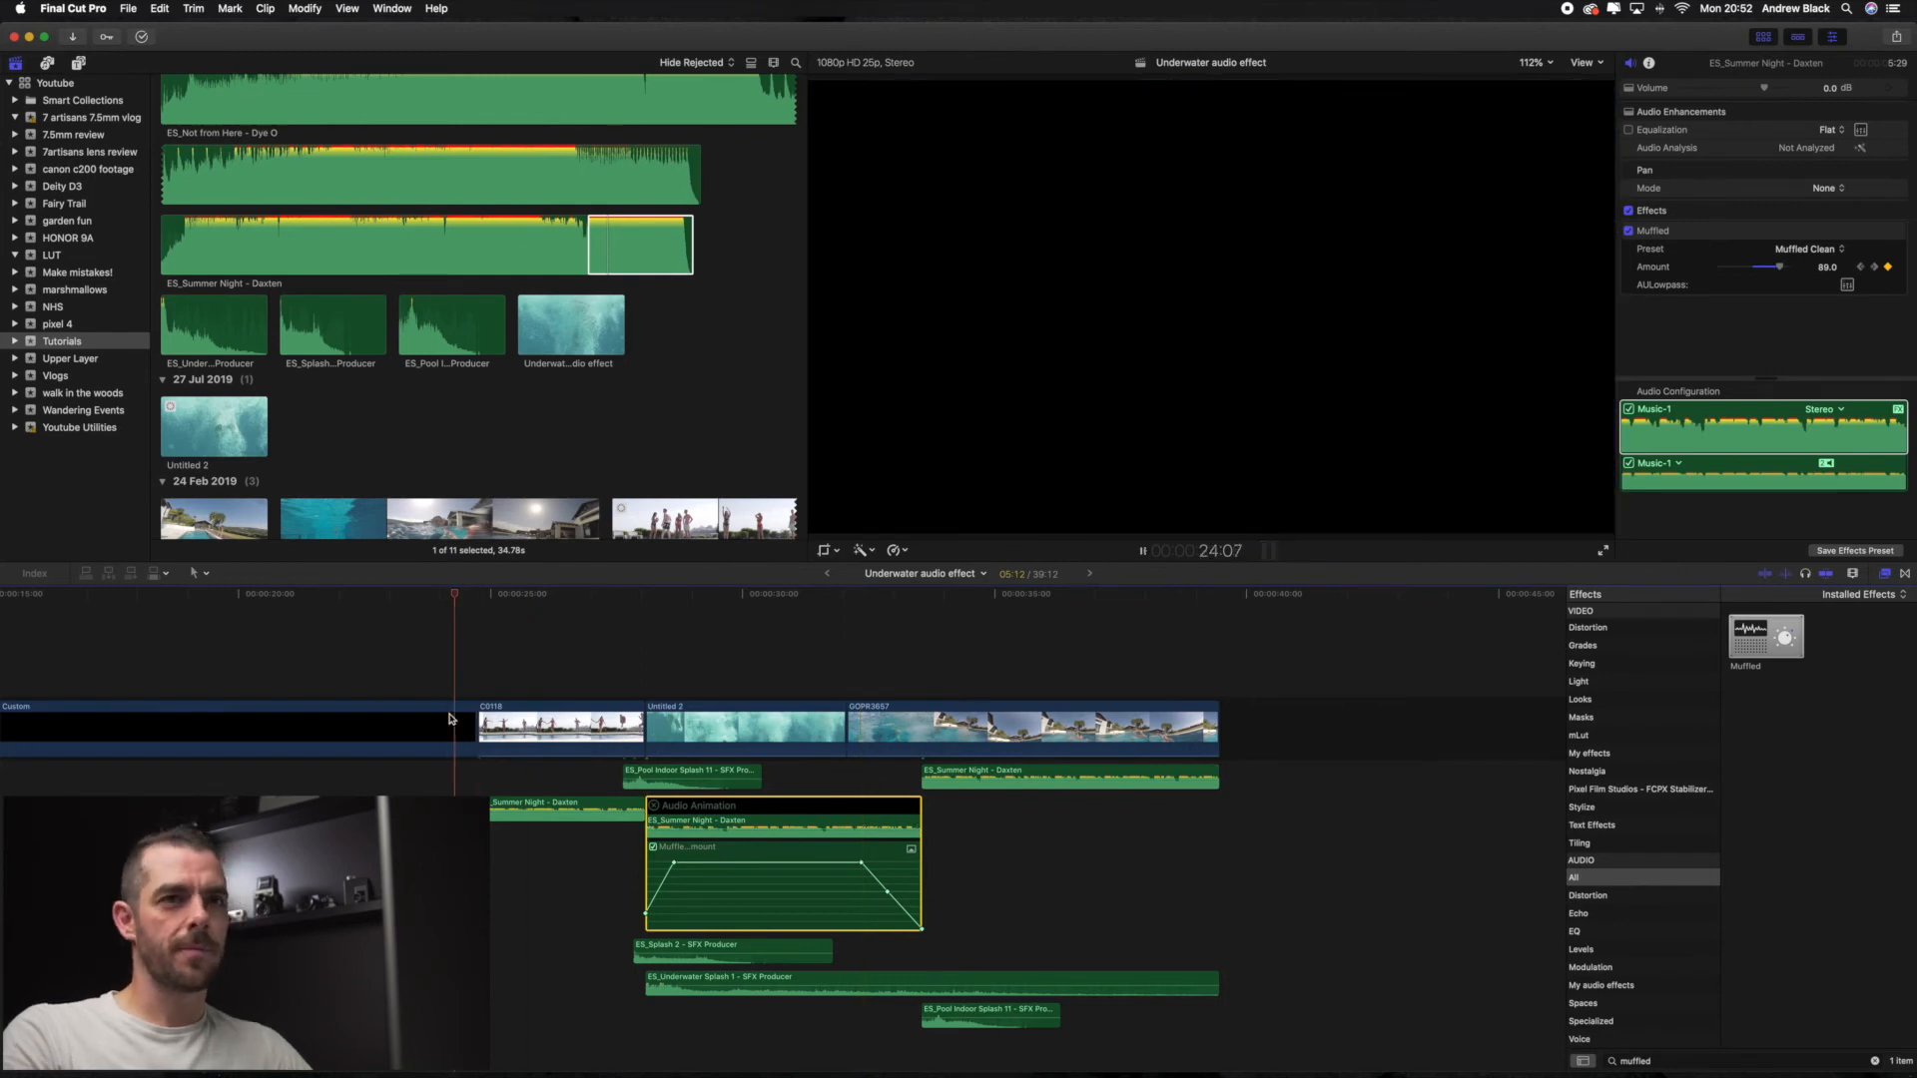